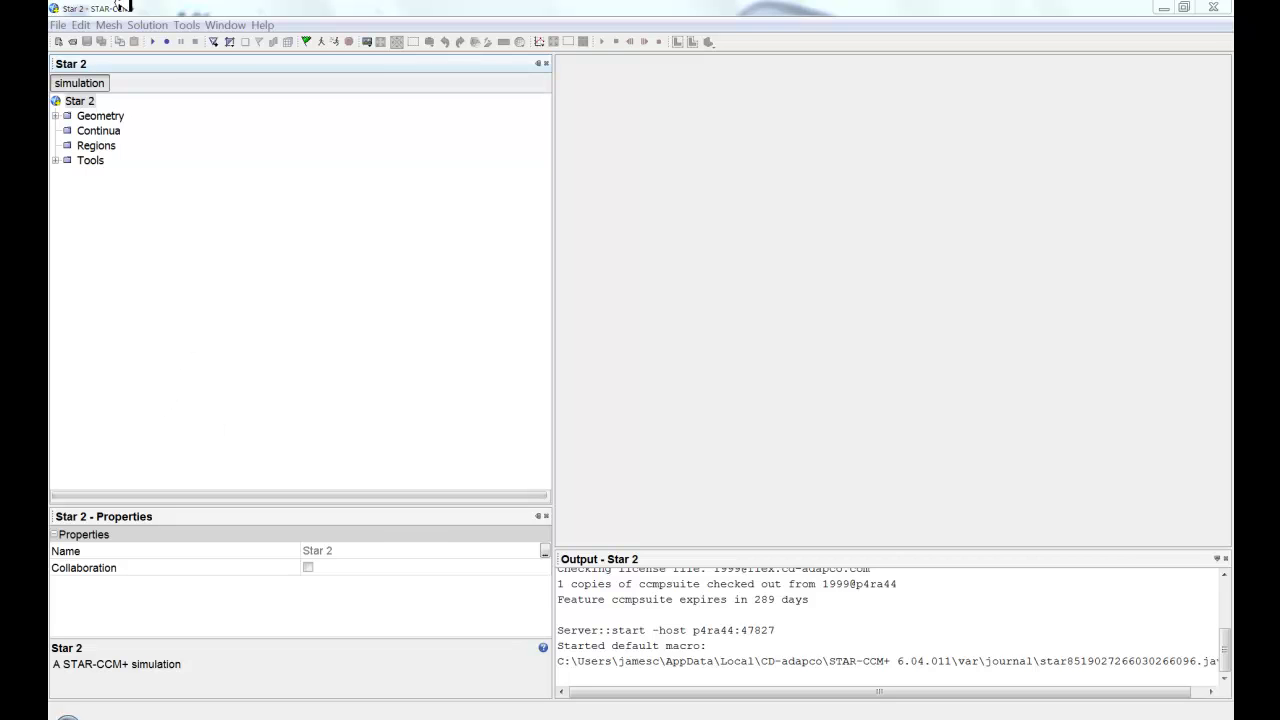
# Choose lock_valve.dbs from the LockValve folder as the surface file to import
pyautogui.click(216, 42)
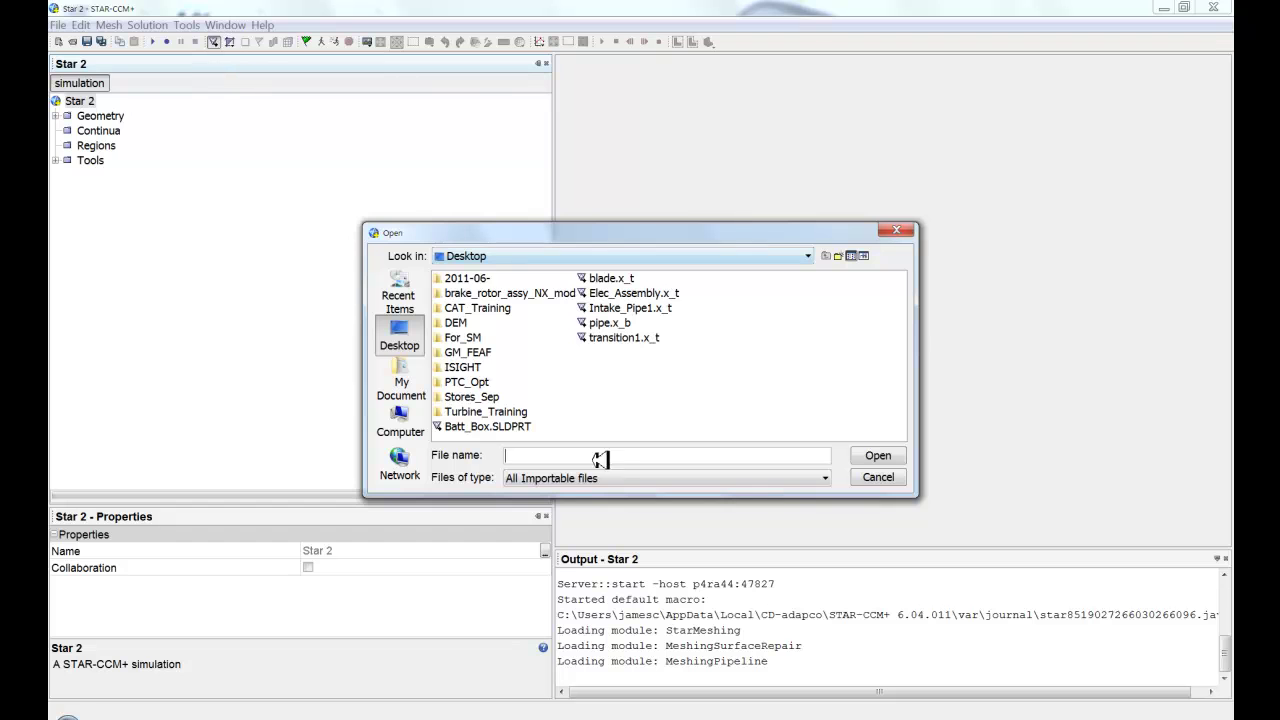
pyautogui.hotkey('ctrl', 'v')
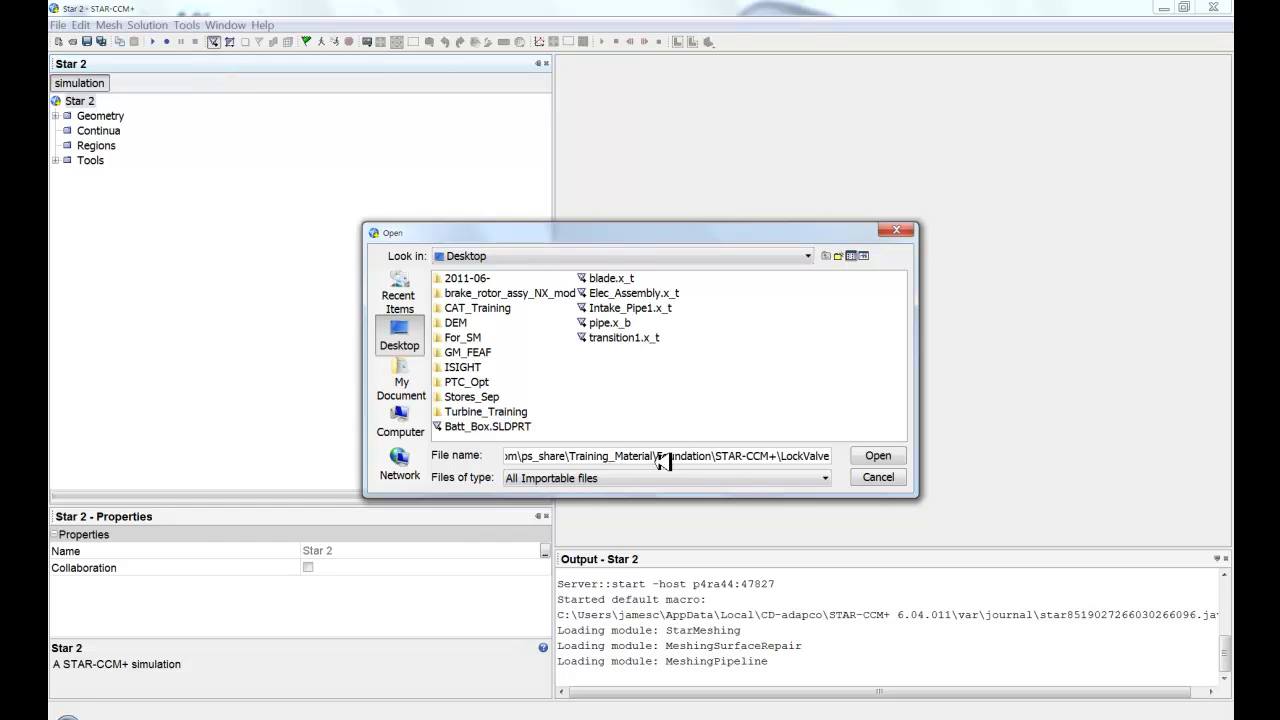
pyautogui.click(875, 455)
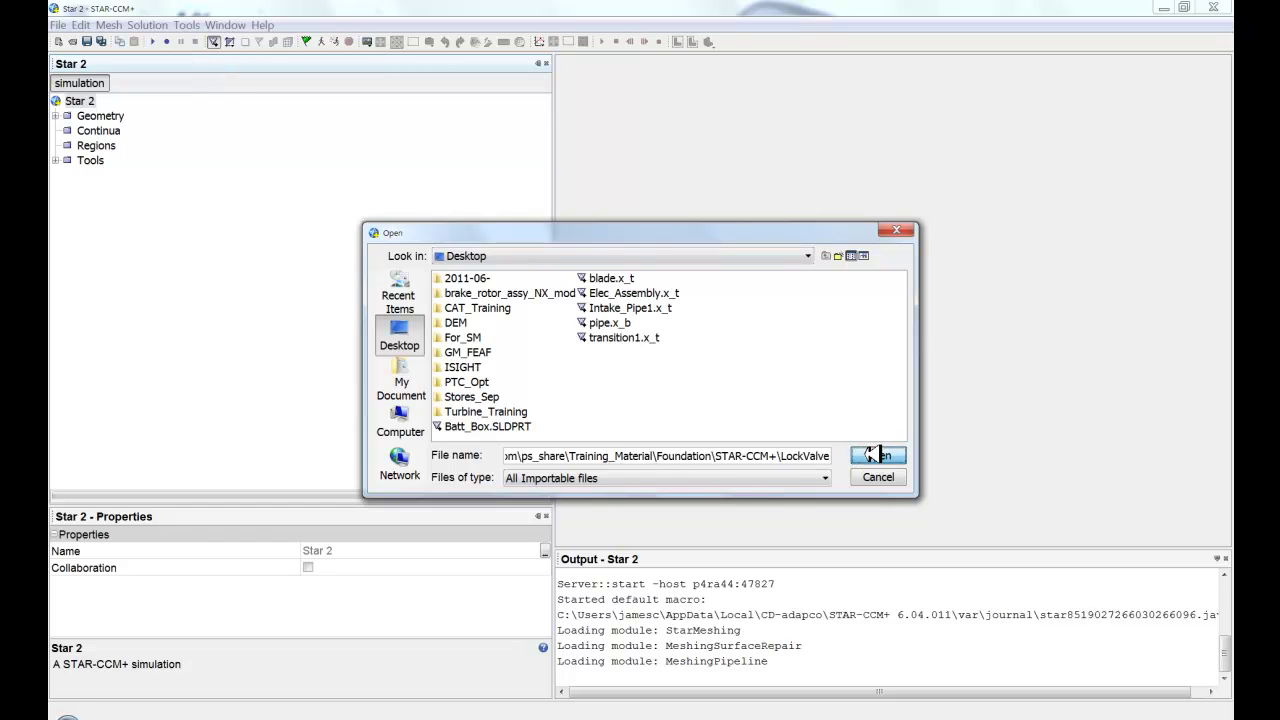
pyautogui.click(470, 278)
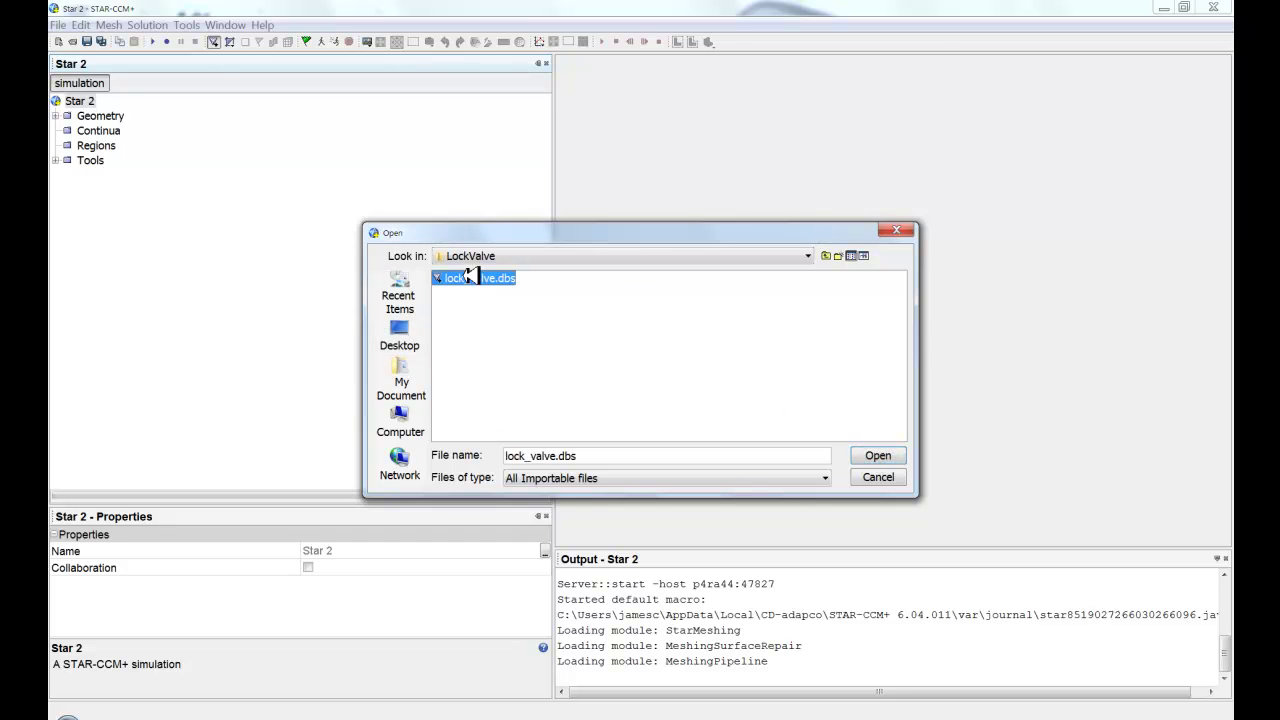
# Import lock_valve.dbs with Database Id '2: 30 degrees, ends capped' and one part per cell type
pyautogui.click(876, 455)
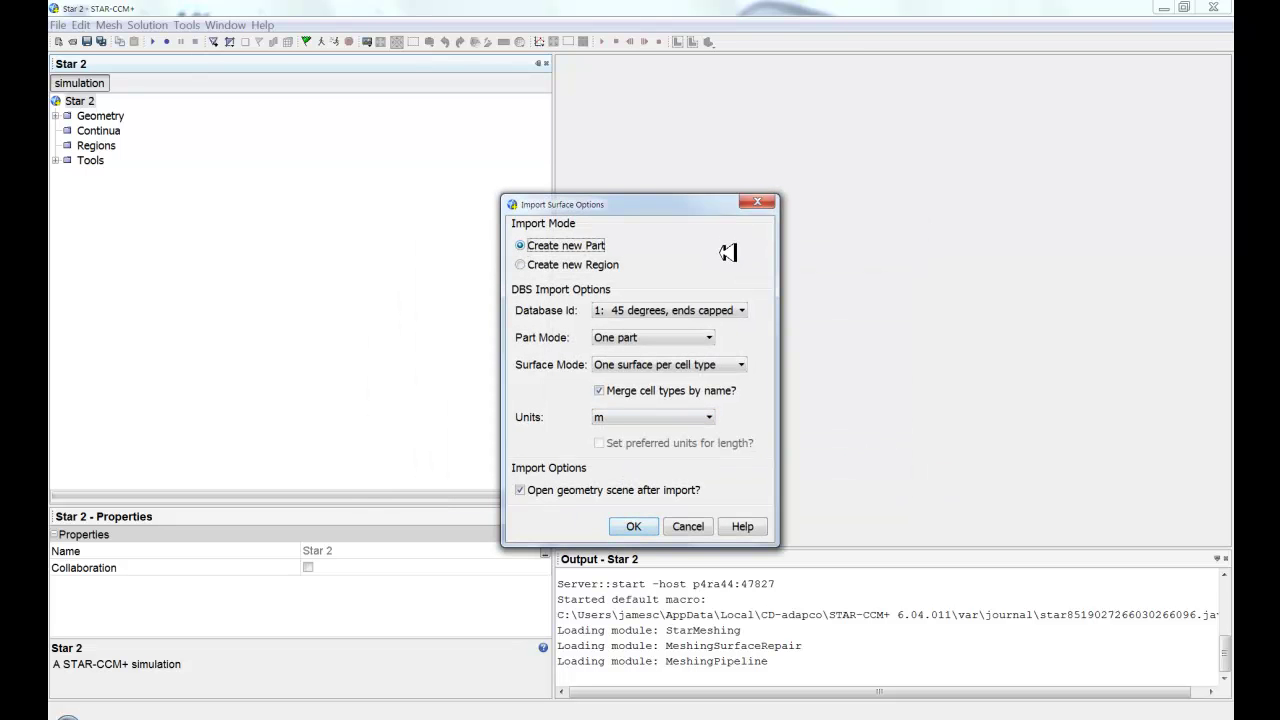
pyautogui.click(730, 311)
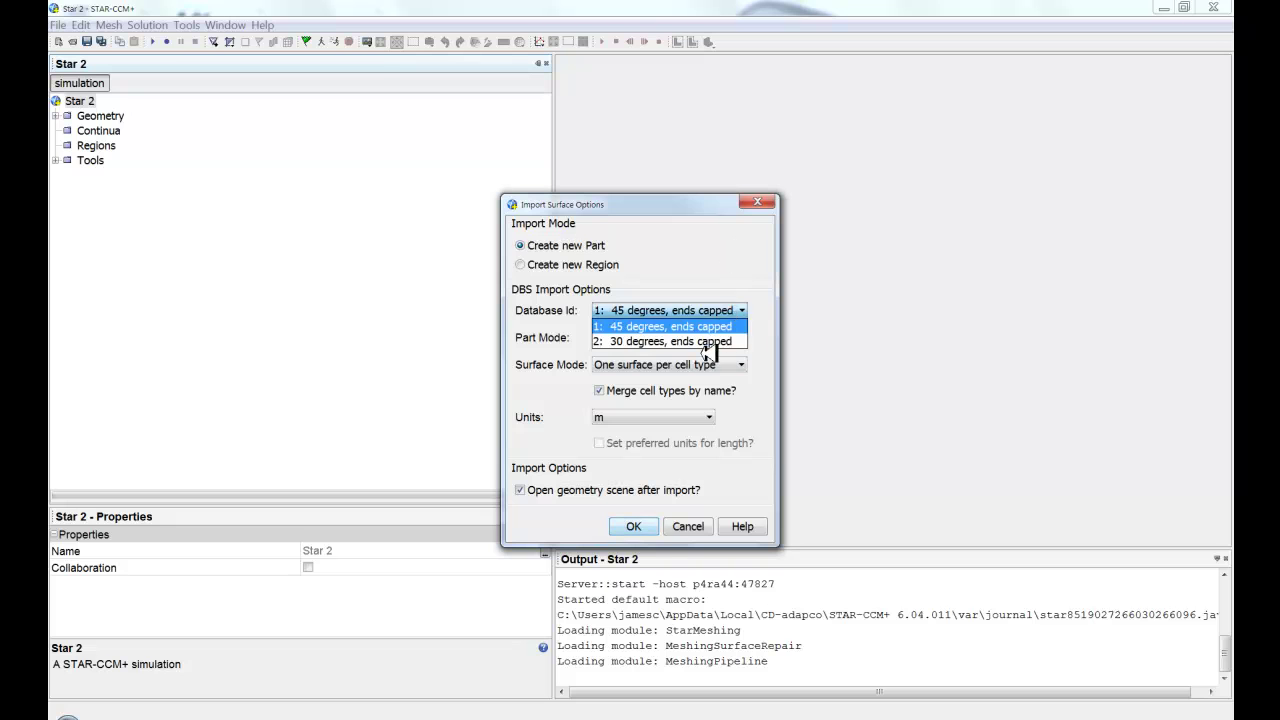
pyautogui.click(648, 341)
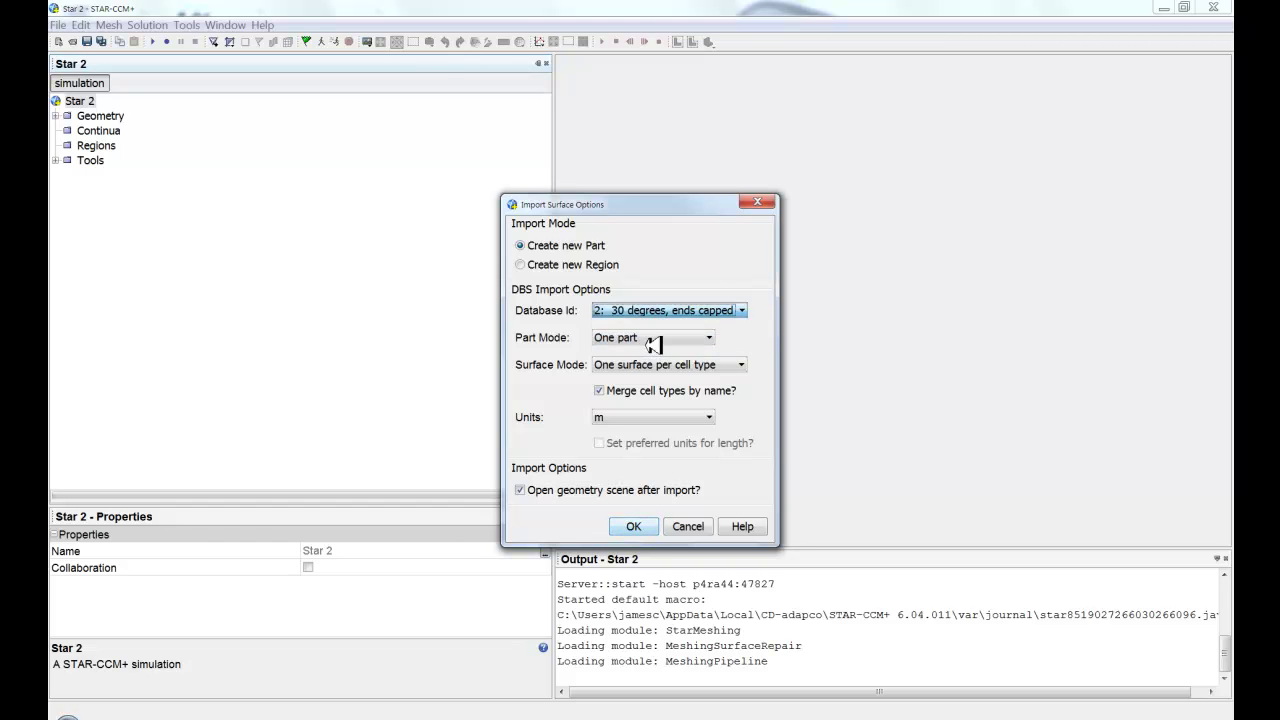
pyautogui.click(672, 341)
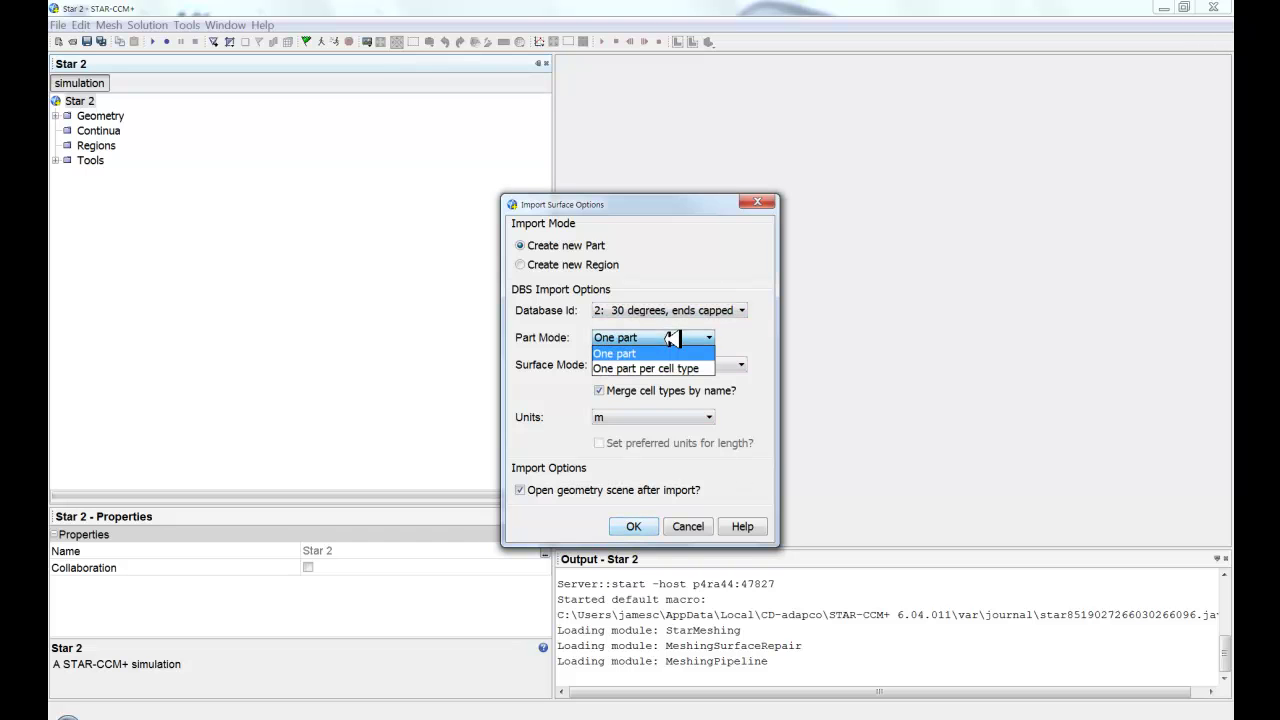
pyautogui.click(655, 368)
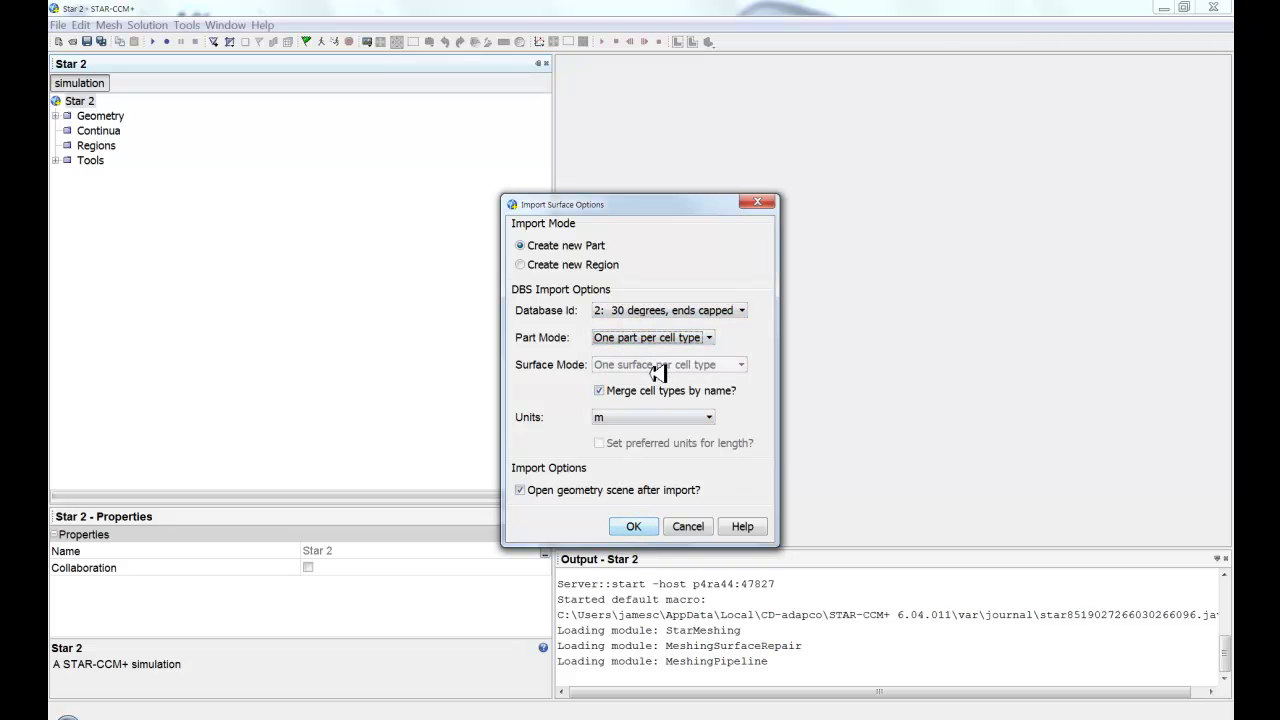
pyautogui.click(652, 306)
pyautogui.click(597, 418)
# Import the geometry and rotate it to show the side pipe
pyautogui.click(640, 526)
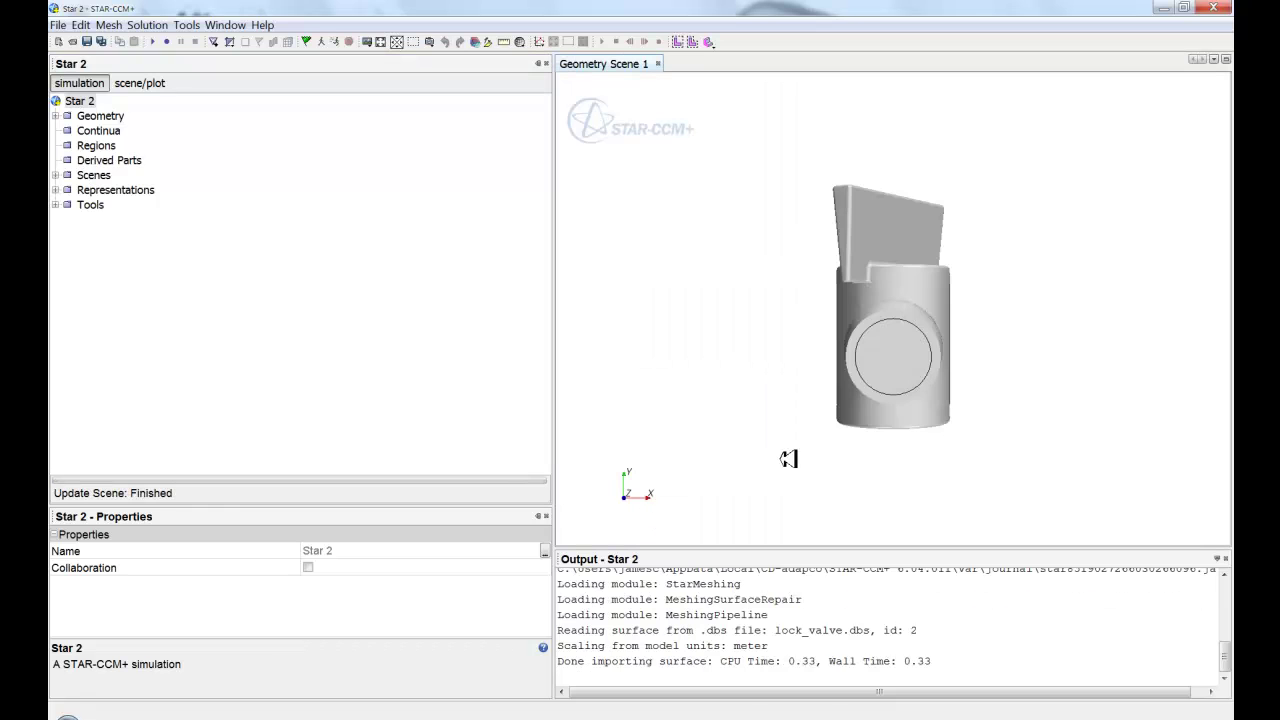
pyautogui.moveTo(789, 458); pyautogui.dragTo(766, 434)
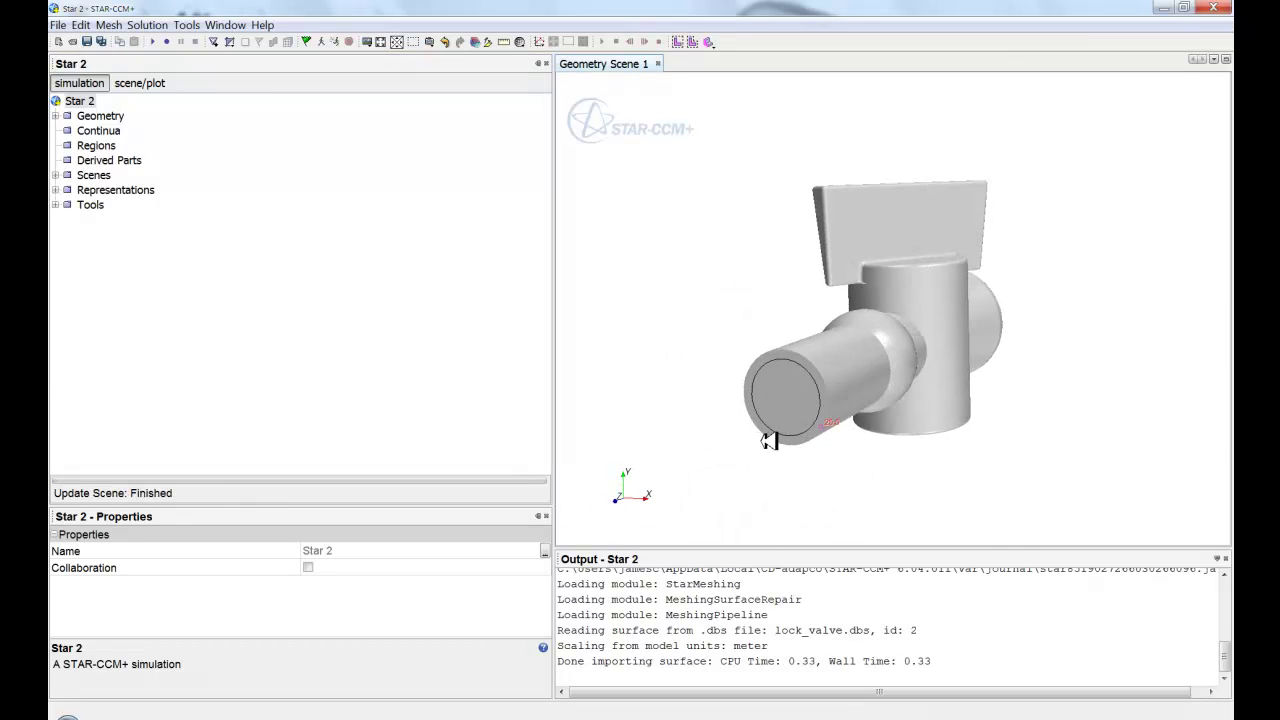
pyautogui.click(887, 358)
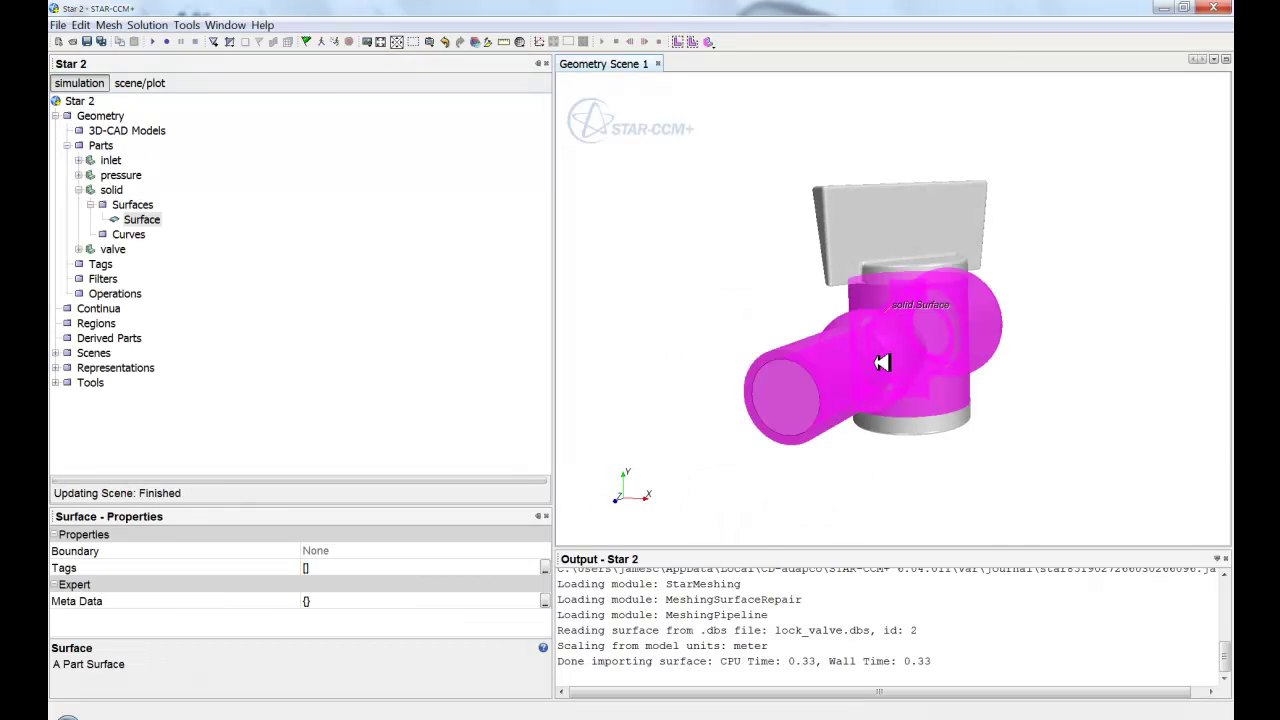
# Inspect the solid and inlet parts and the solid part's surface
pyautogui.click(111, 189)
pyautogui.click(113, 162)
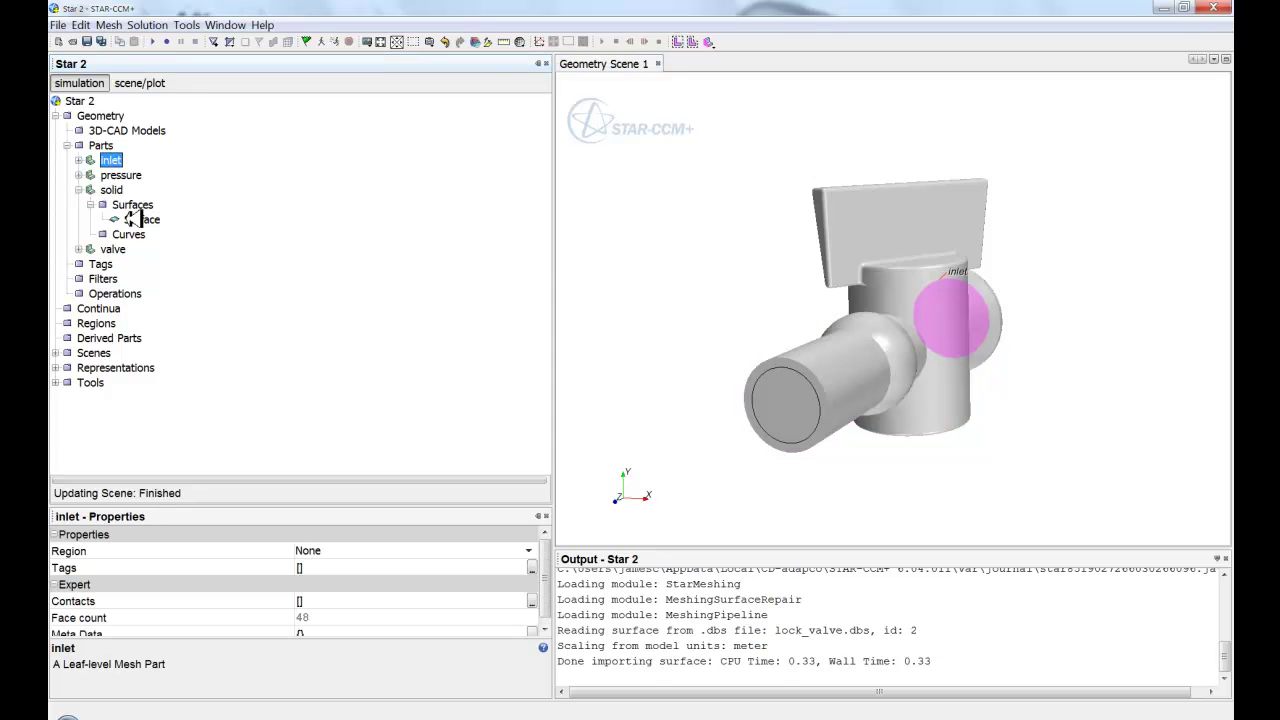
pyautogui.click(118, 190)
pyautogui.click(140, 219)
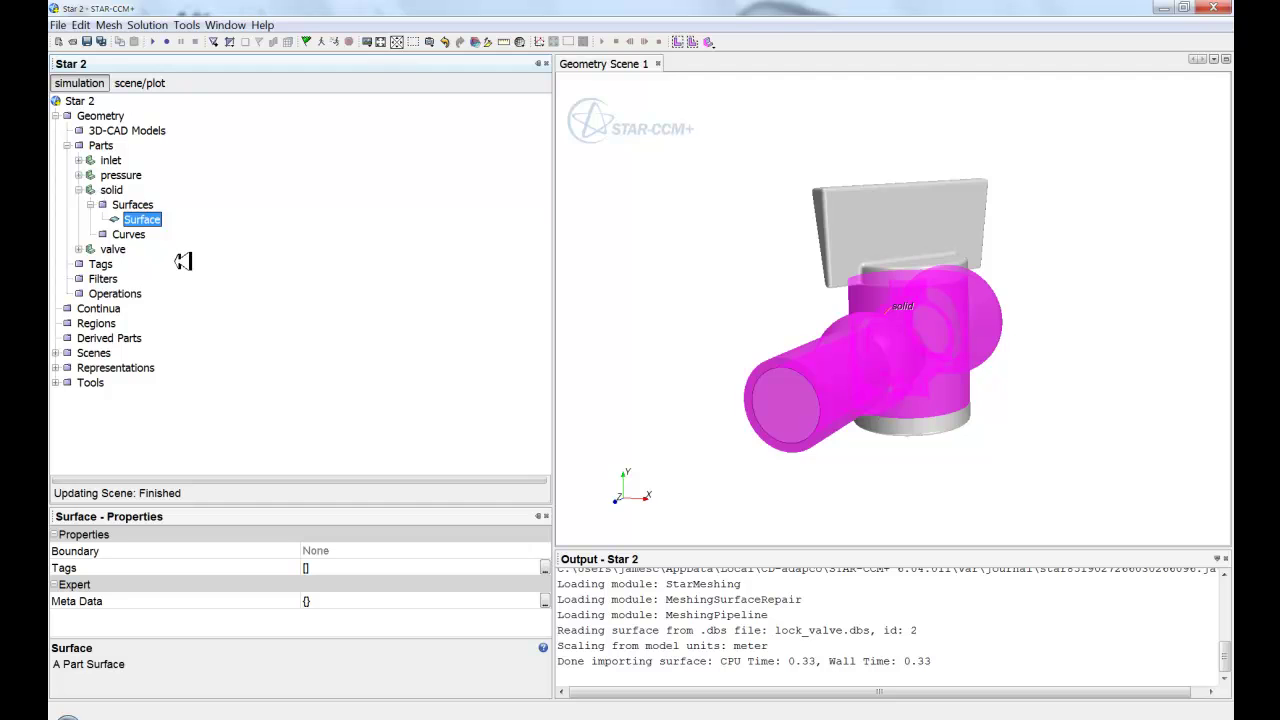
pyautogui.moveTo(743, 323)
pyautogui.mouseDown()
pyautogui.moveTo(786, 314)
pyautogui.moveTo(765, 316)
pyautogui.mouseUp()
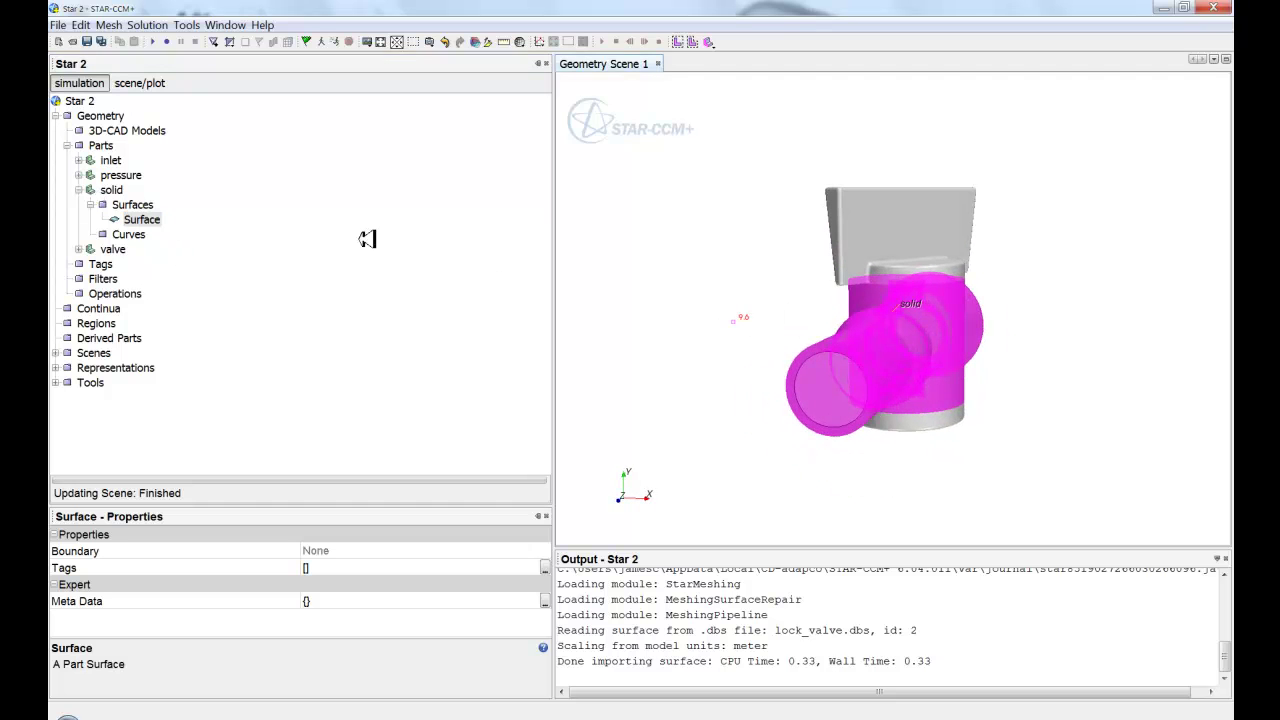
pyautogui.rightClick(128, 222)
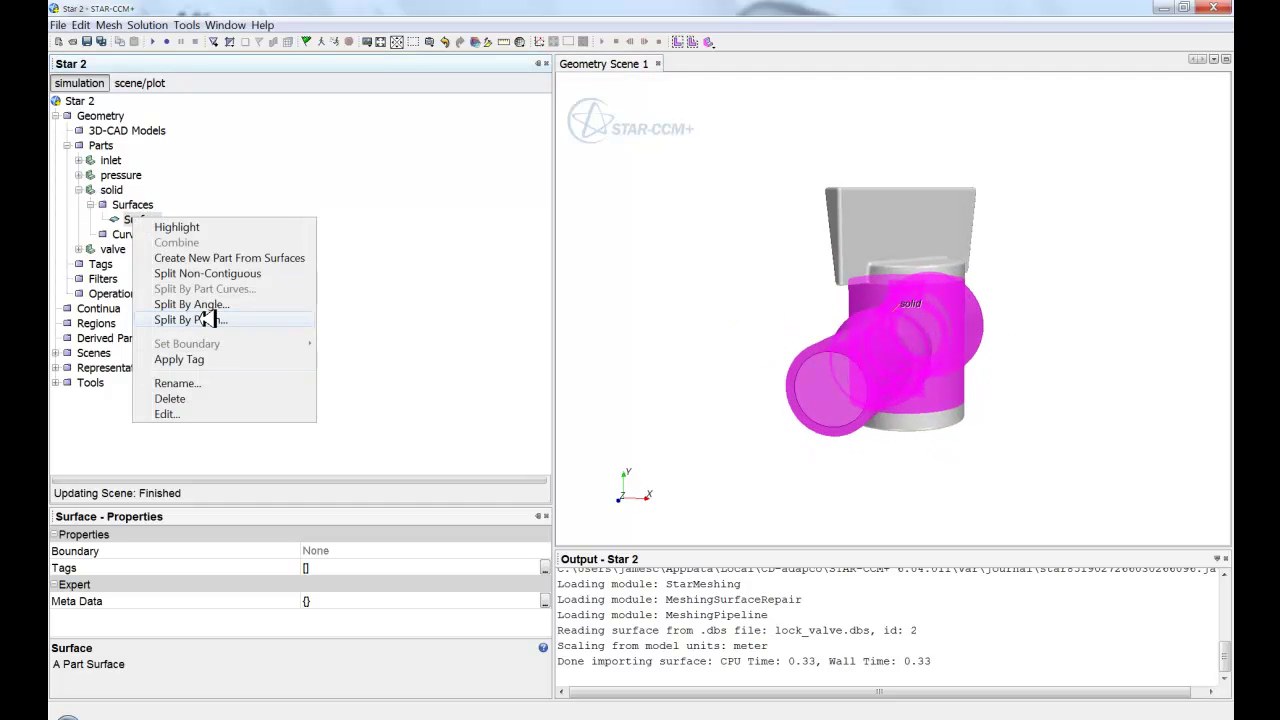
pyautogui.click(217, 178)
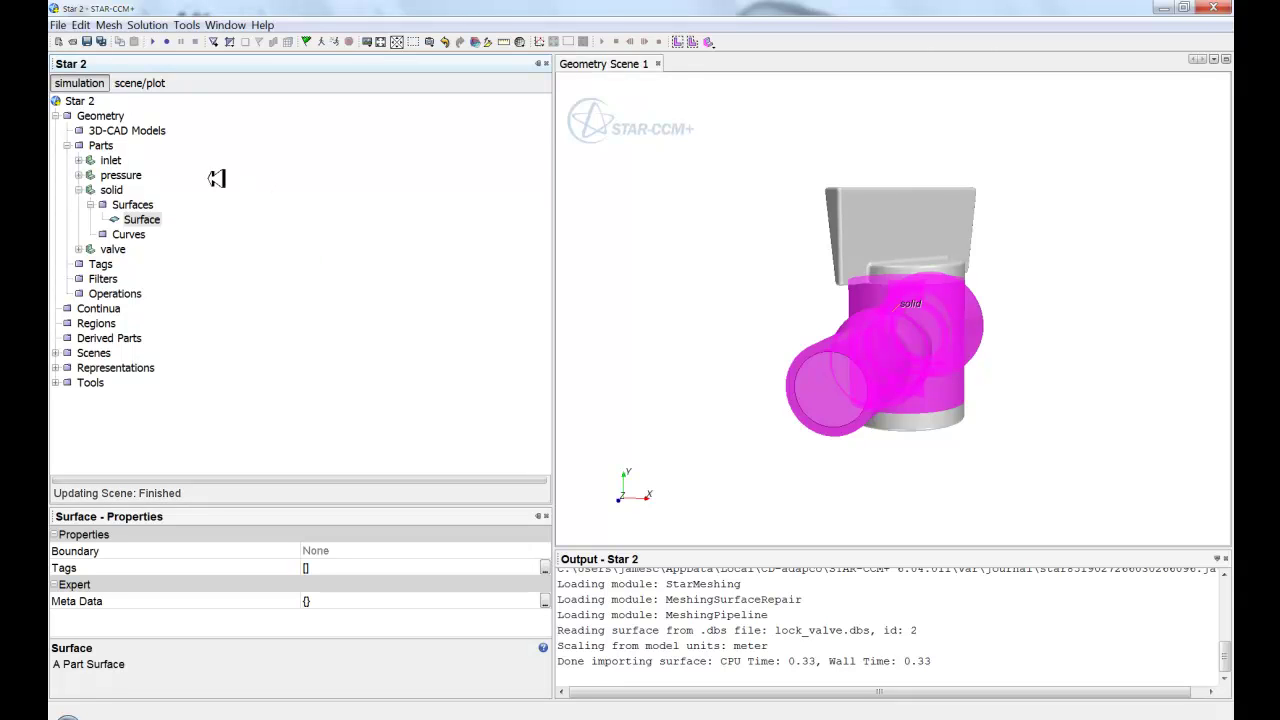
pyautogui.click(79, 190)
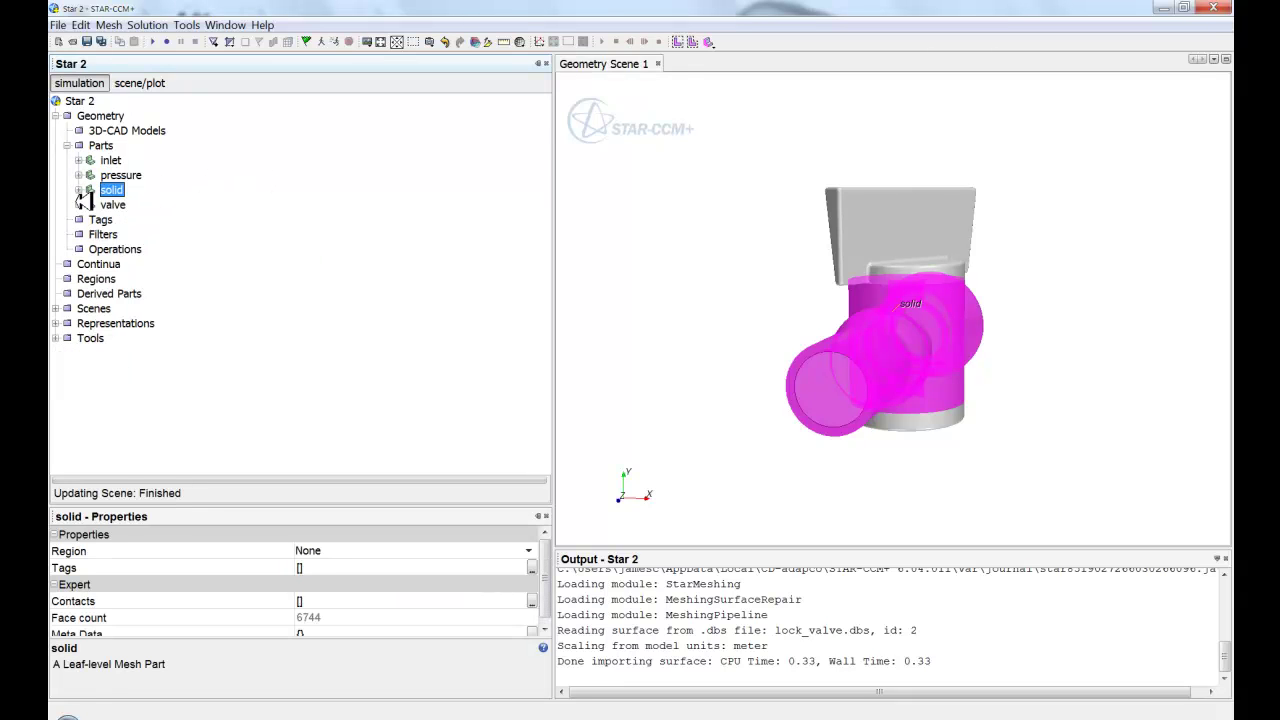
# Highlight the inlet, pressure, solid and valve parts in the scene one by one
pyautogui.click(110, 160)
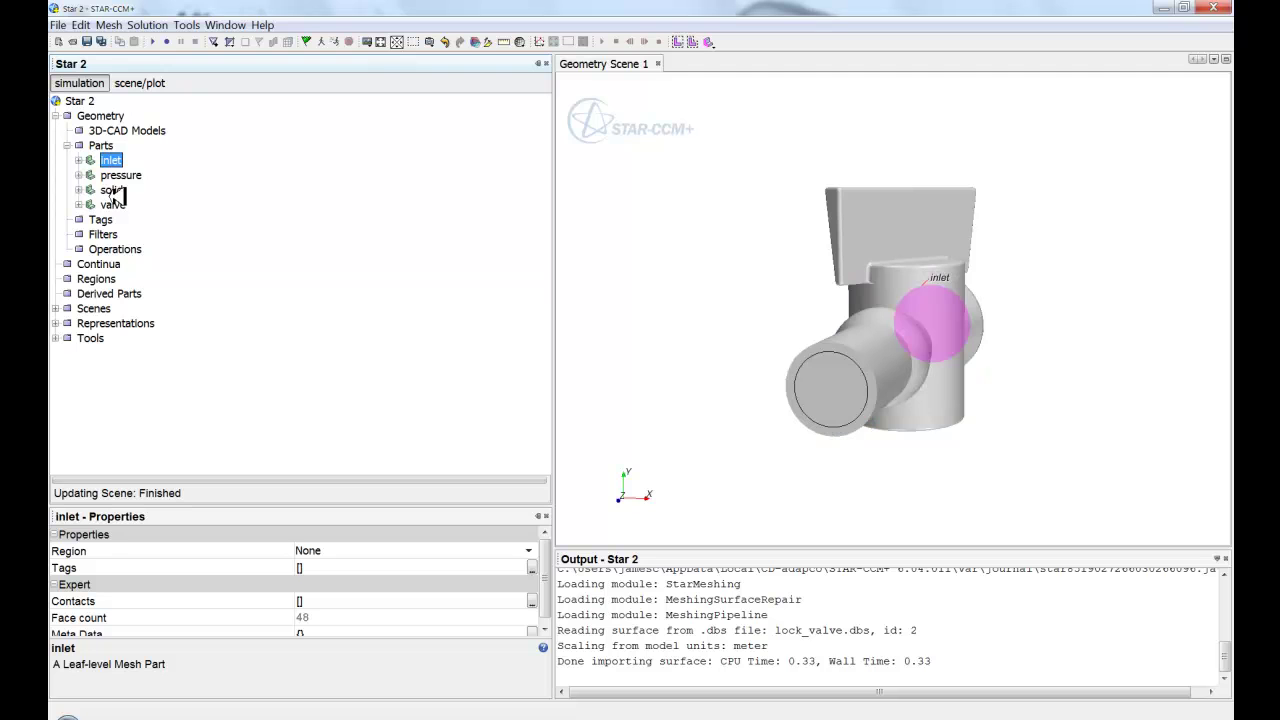
pyautogui.click(121, 174)
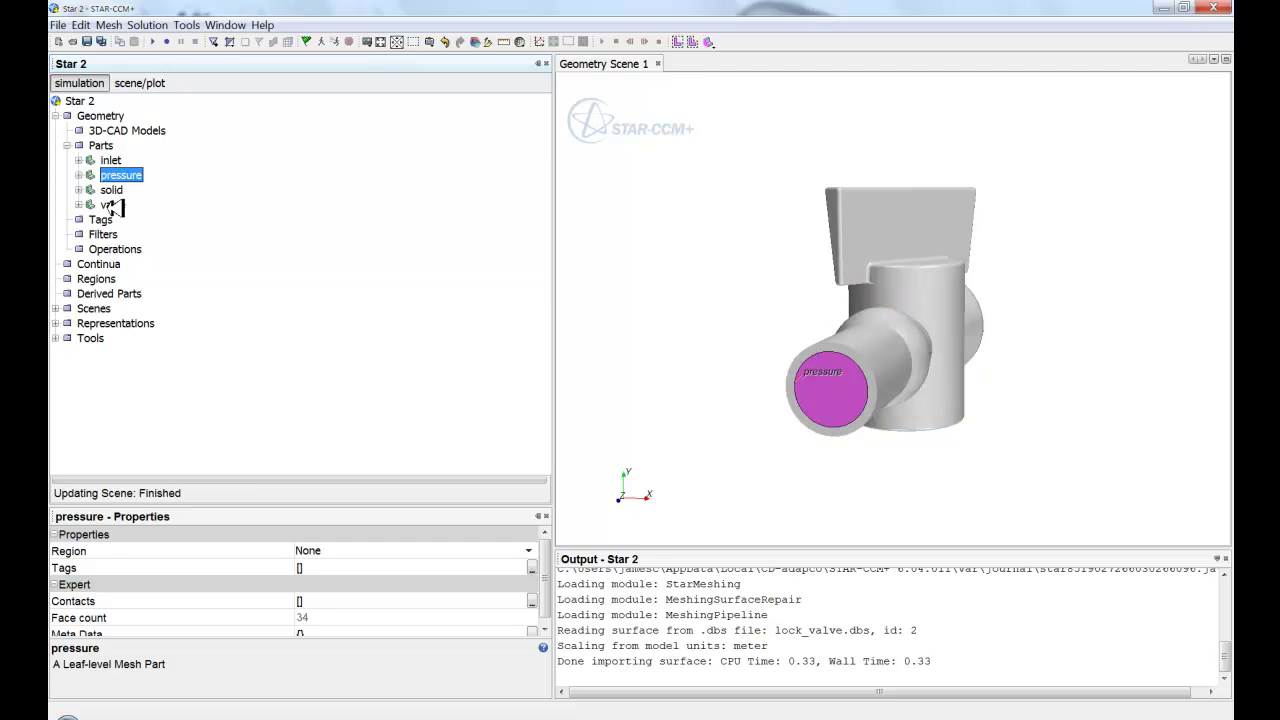
pyautogui.click(111, 190)
pyautogui.click(110, 204)
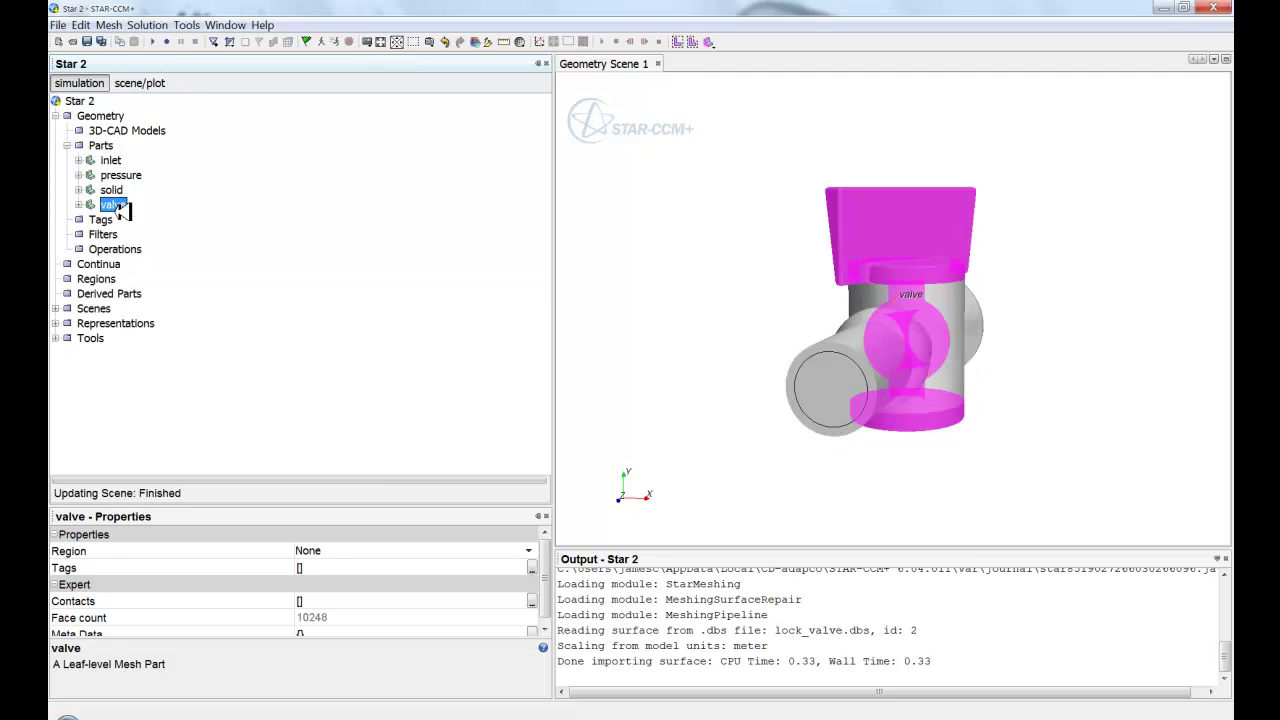
pyautogui.moveTo(940, 290); pyautogui.dragTo(802, 327)
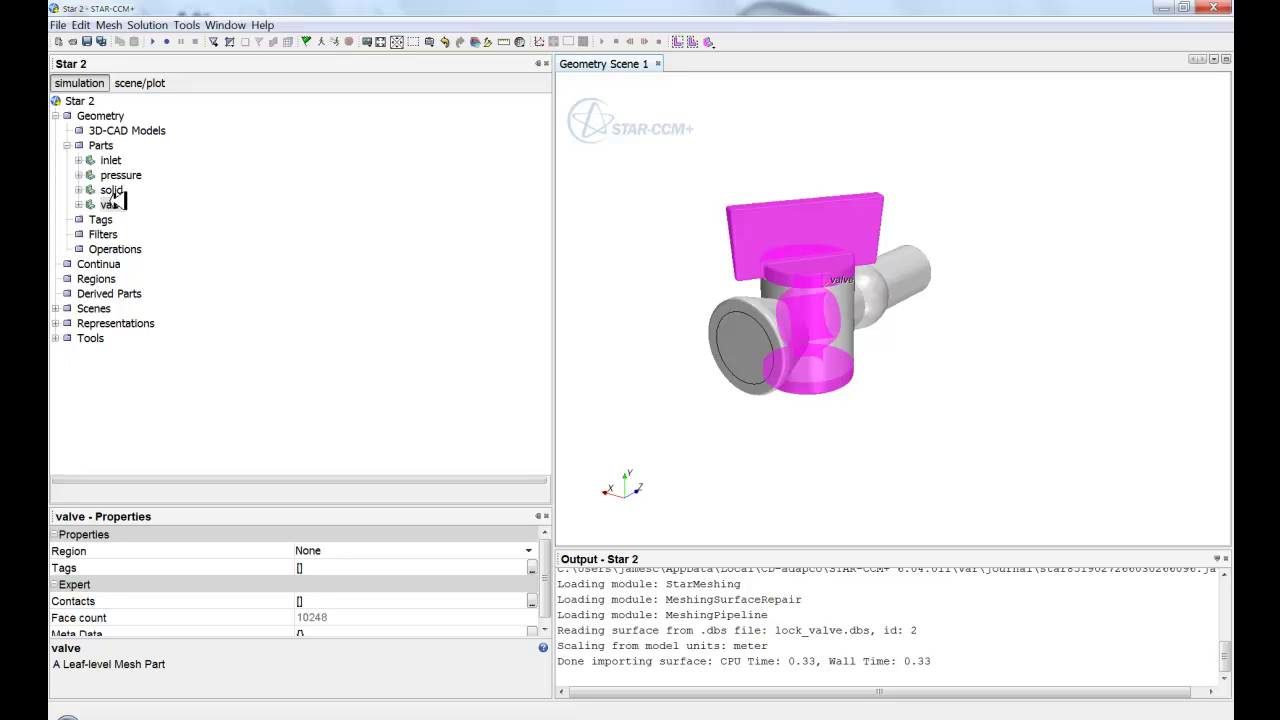
# Start surface repair on all four selected parts, accepting the preparation options
pyautogui.keyDown('shift'); pyautogui.click(106, 160); pyautogui.keyUp('shift')
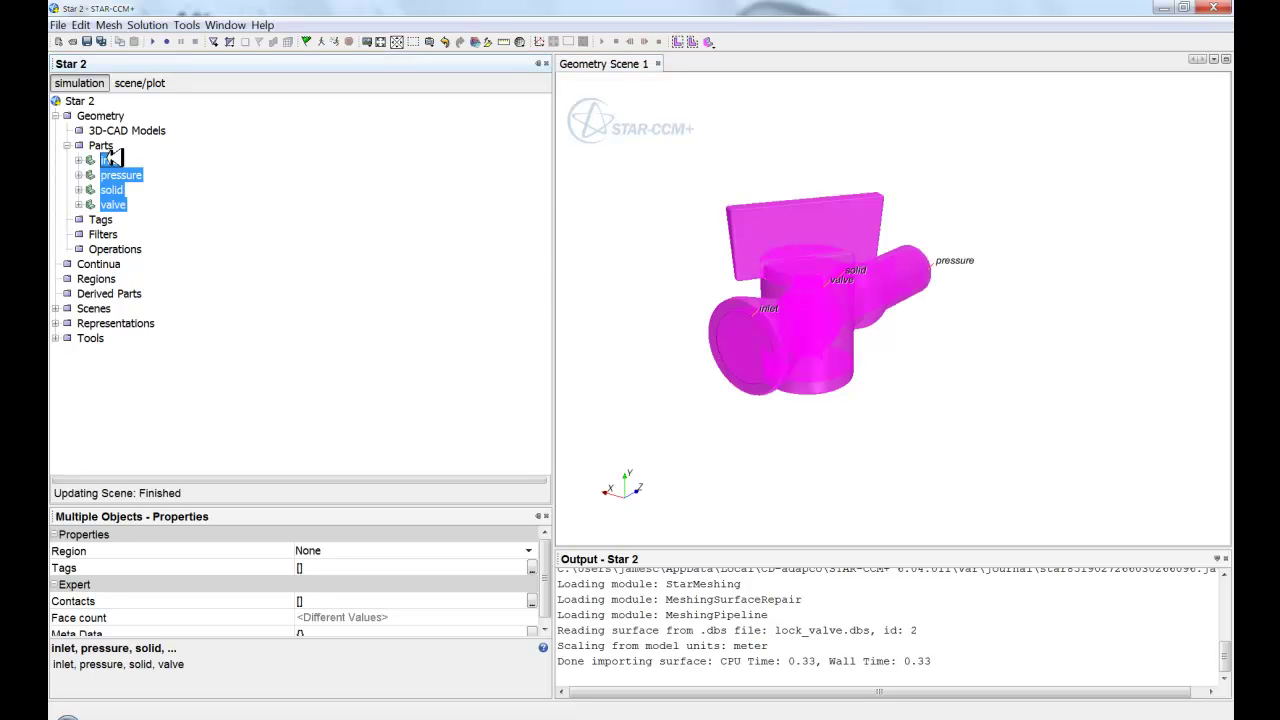
pyautogui.rightClick(108, 158)
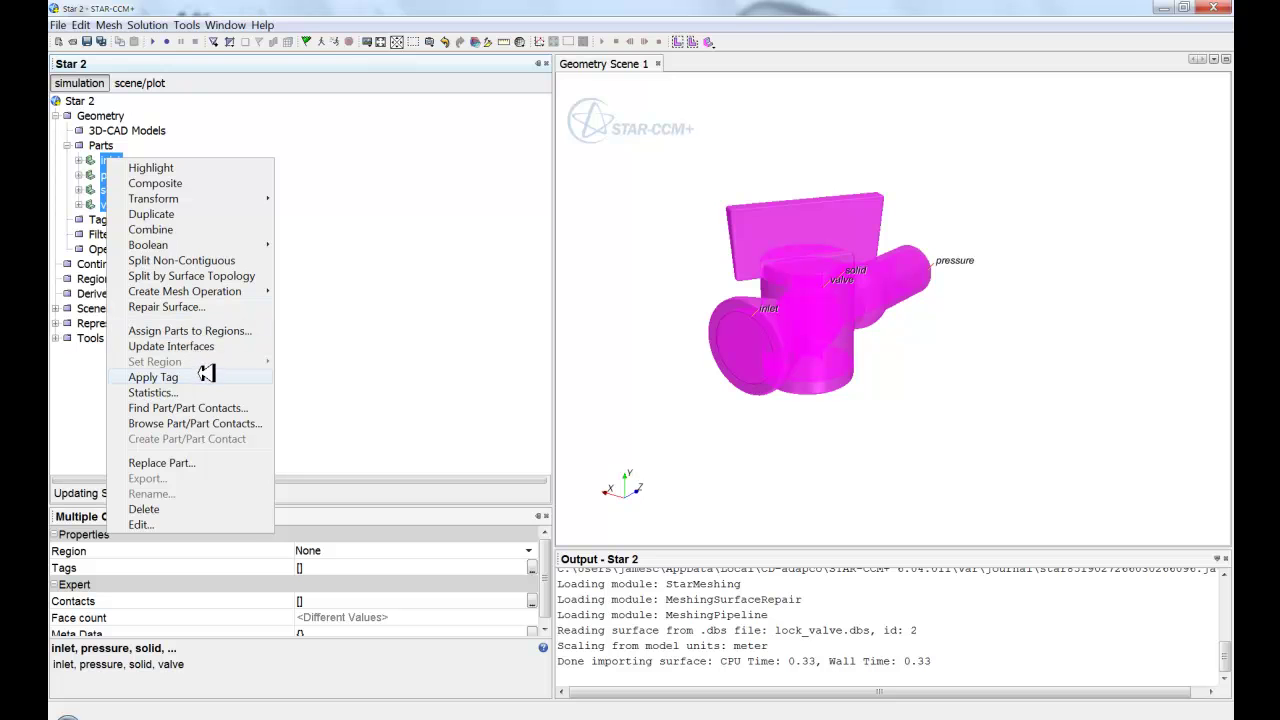
pyautogui.click(195, 305)
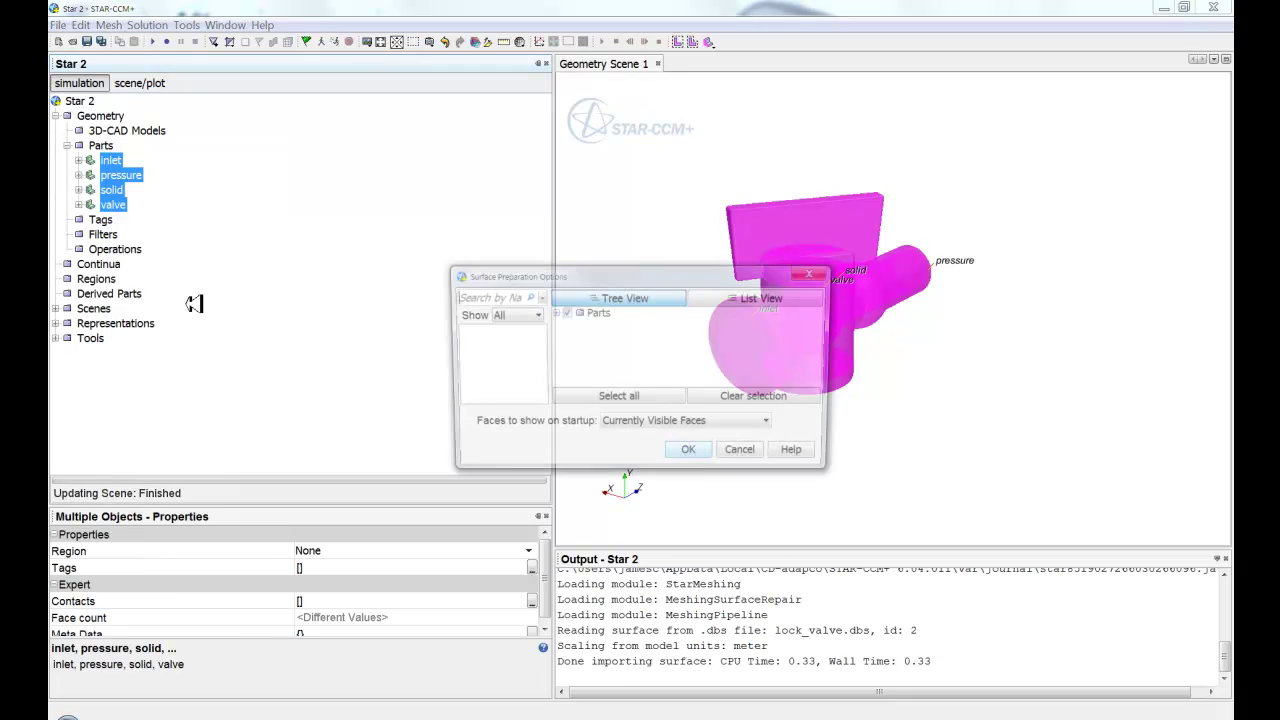
pyautogui.click(692, 455)
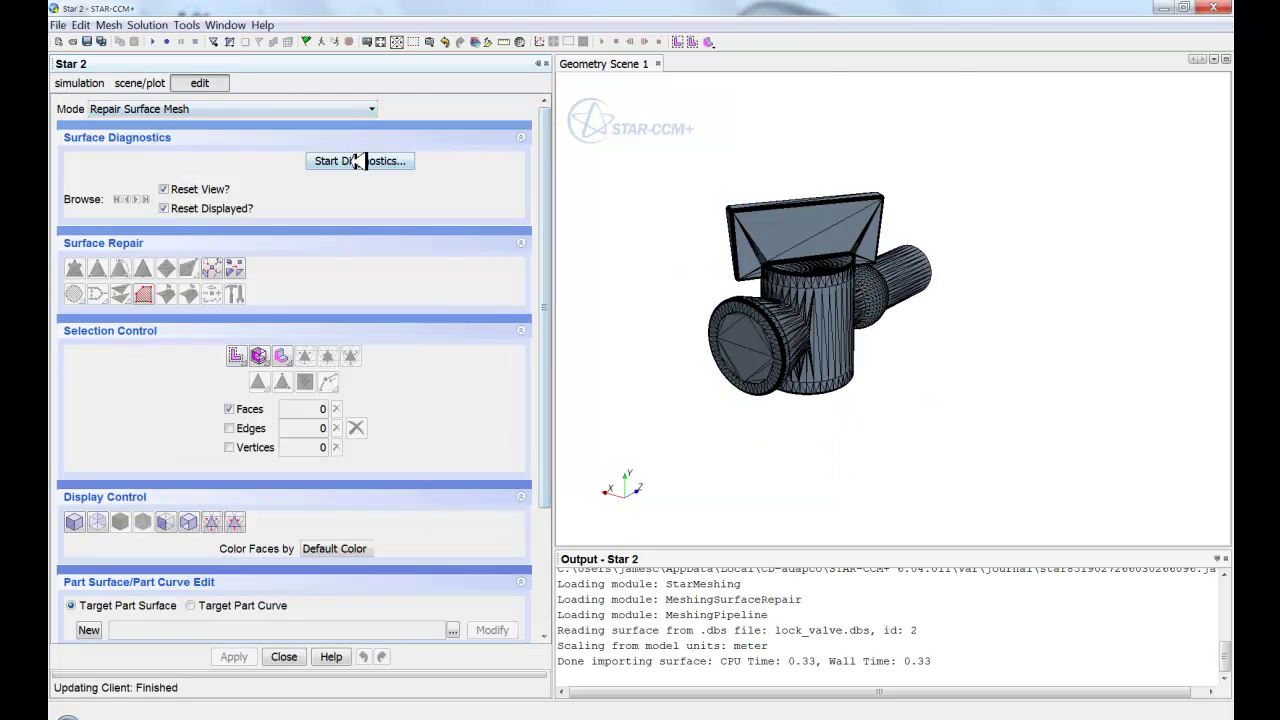
# Run surface diagnostics with the face quality and face proximity checks turned off
pyautogui.click(380, 161)
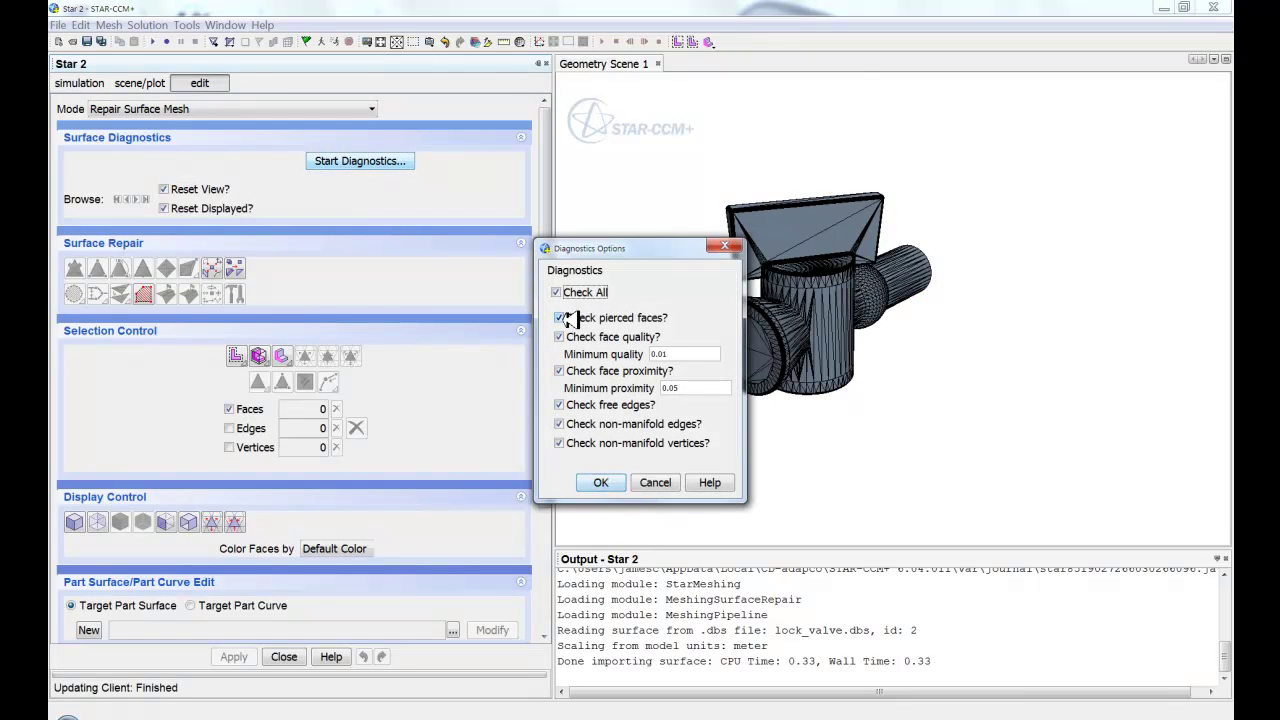
pyautogui.click(561, 337)
pyautogui.click(566, 371)
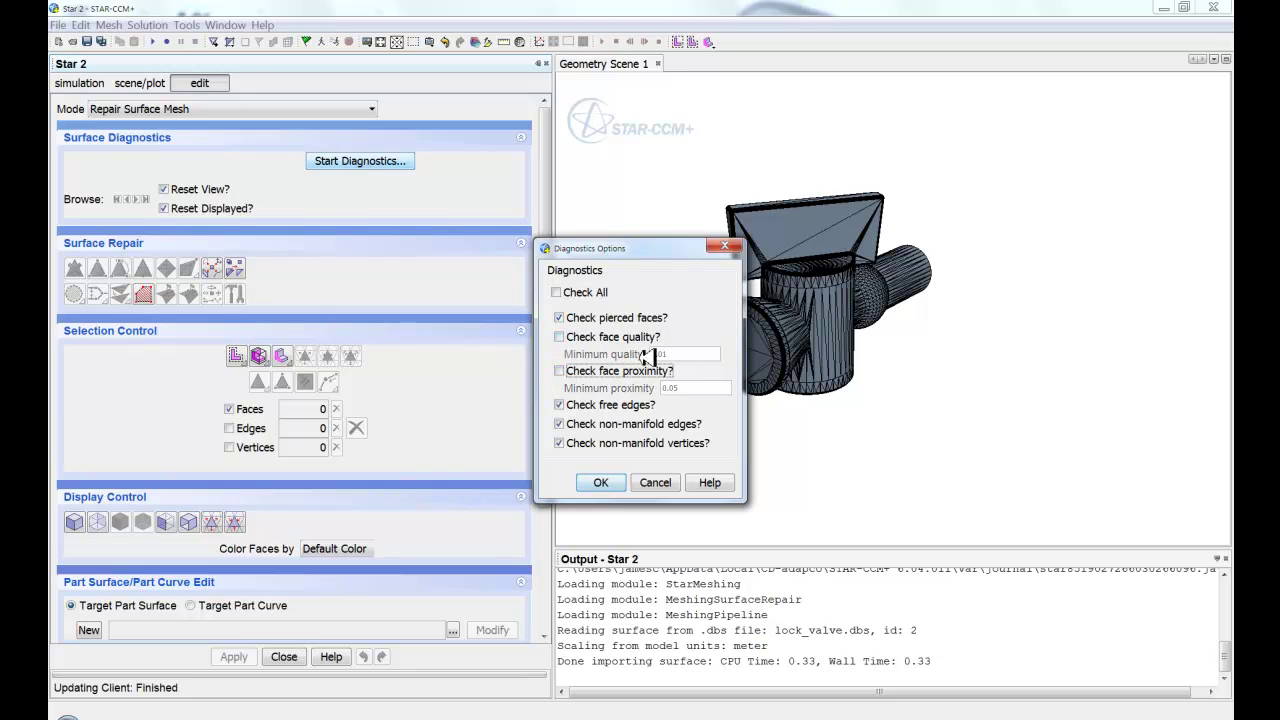
pyautogui.click(601, 482)
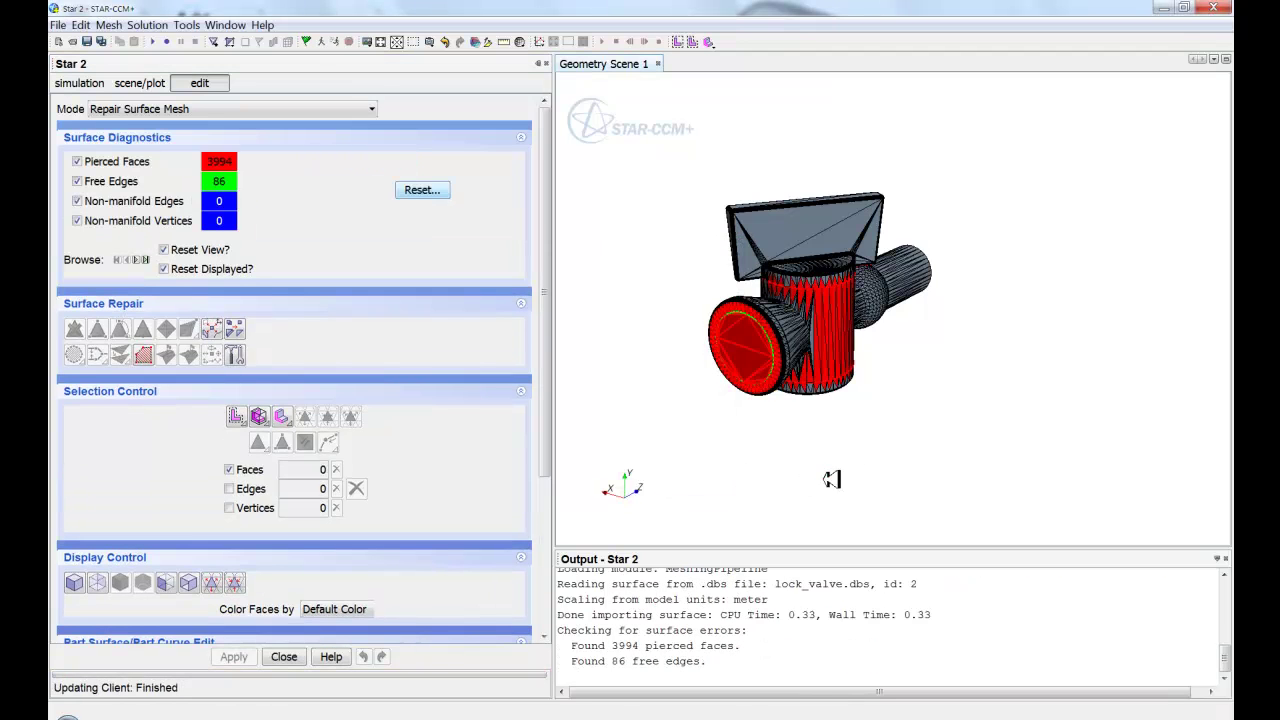
# Select all 86 free edges, then clear the edge selection
pyautogui.moveTo(831, 477)
pyautogui.mouseDown()
pyautogui.moveTo(931, 466)
pyautogui.moveTo(837, 471)
pyautogui.mouseUp()
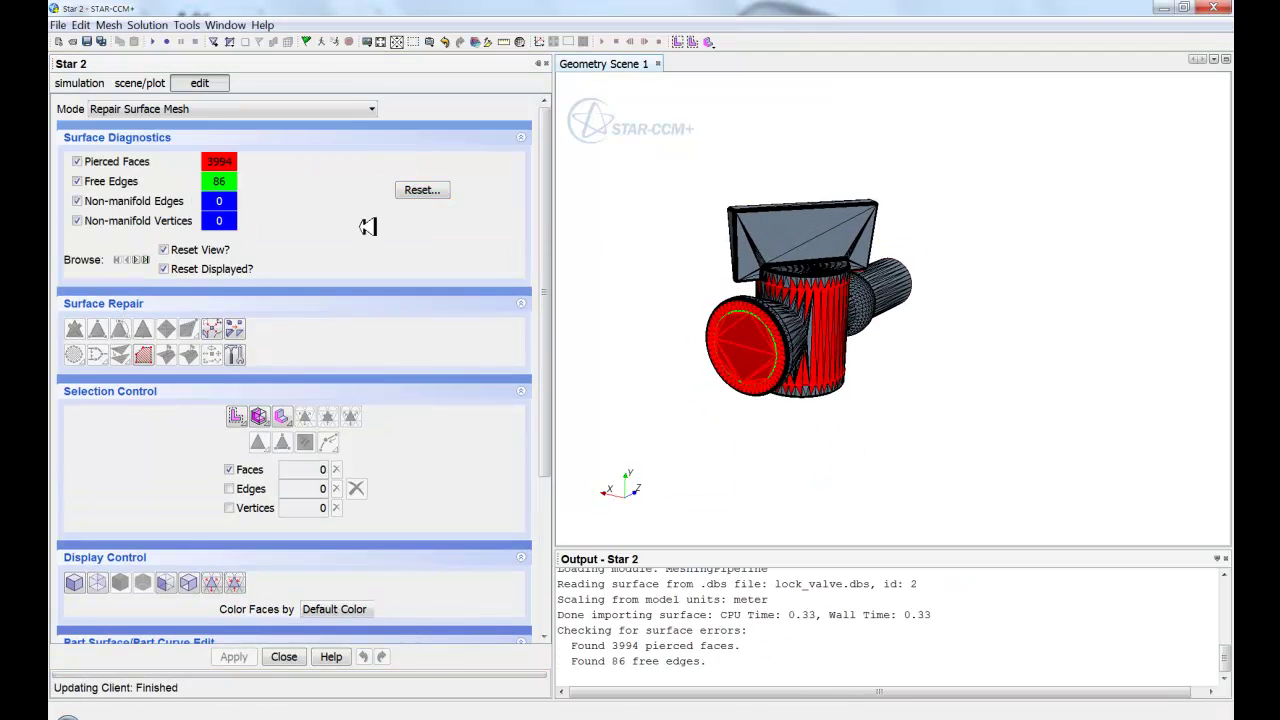
pyautogui.click(236, 178)
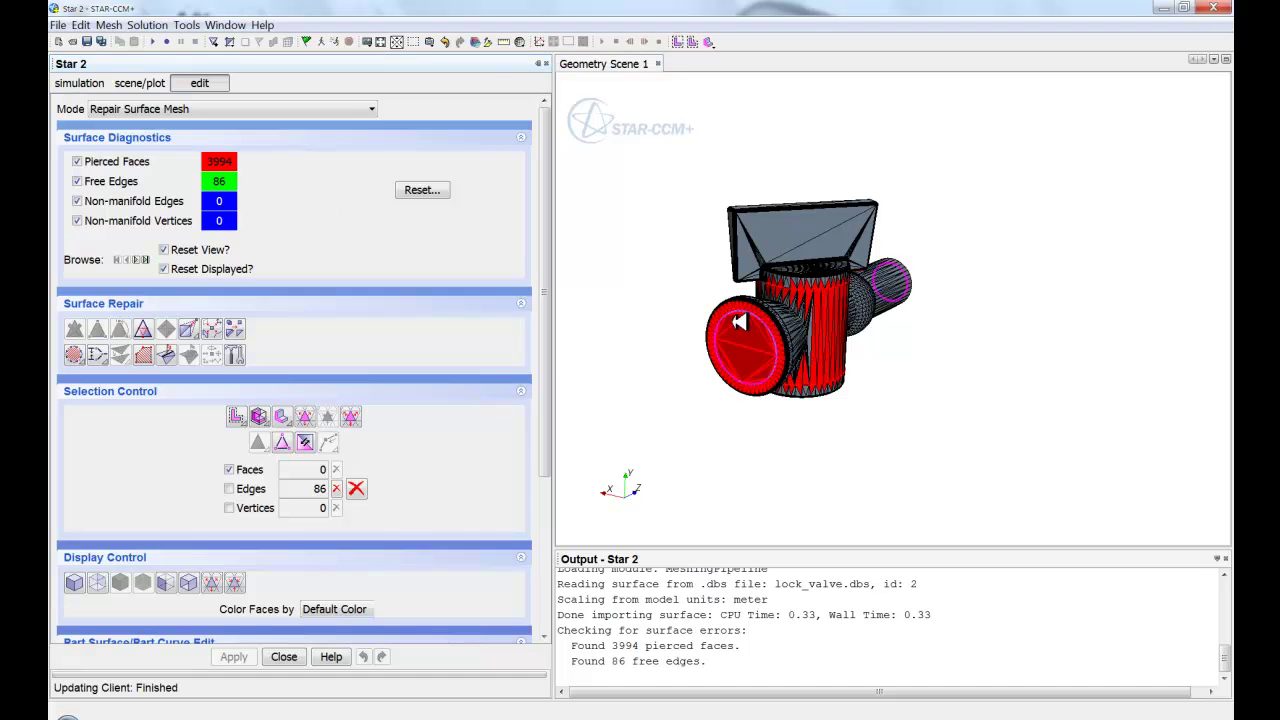
pyautogui.click(834, 472)
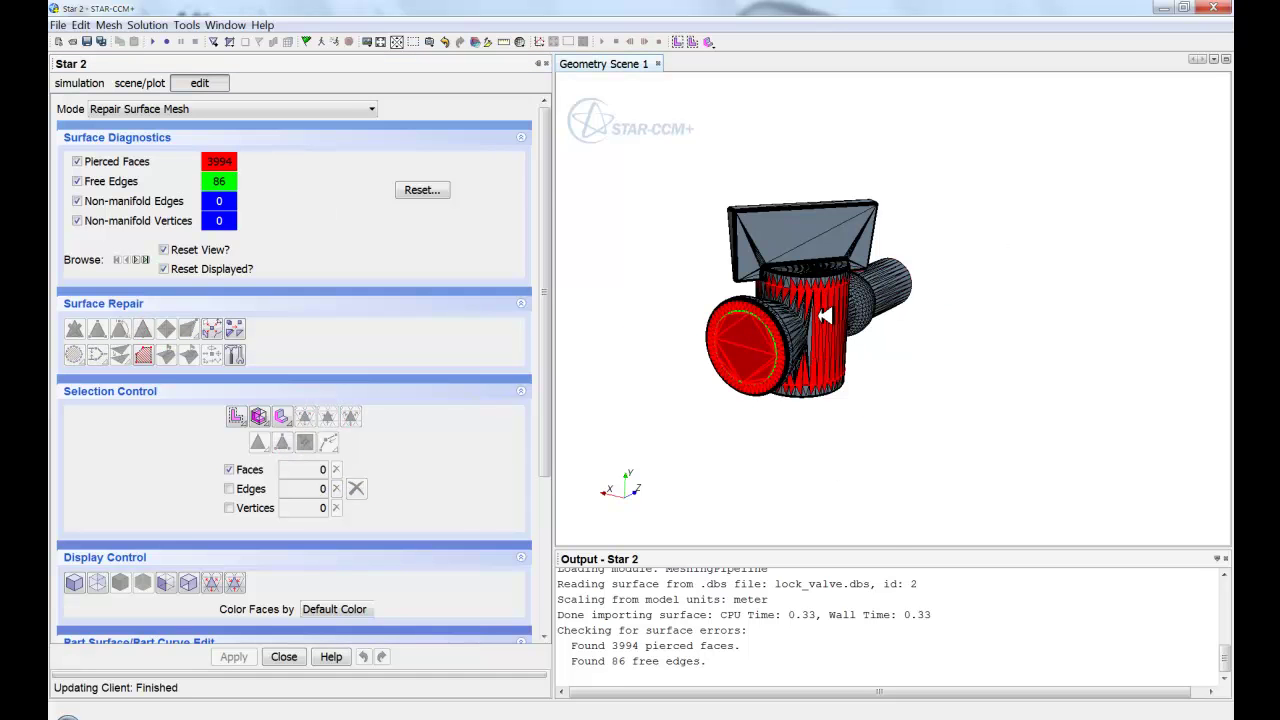
# Pick a pierced face inside the valve and zoom, rotate and pan to inspect it
pyautogui.scroll(10, 860, 400)
pyautogui.scroll(10, 870, 270)
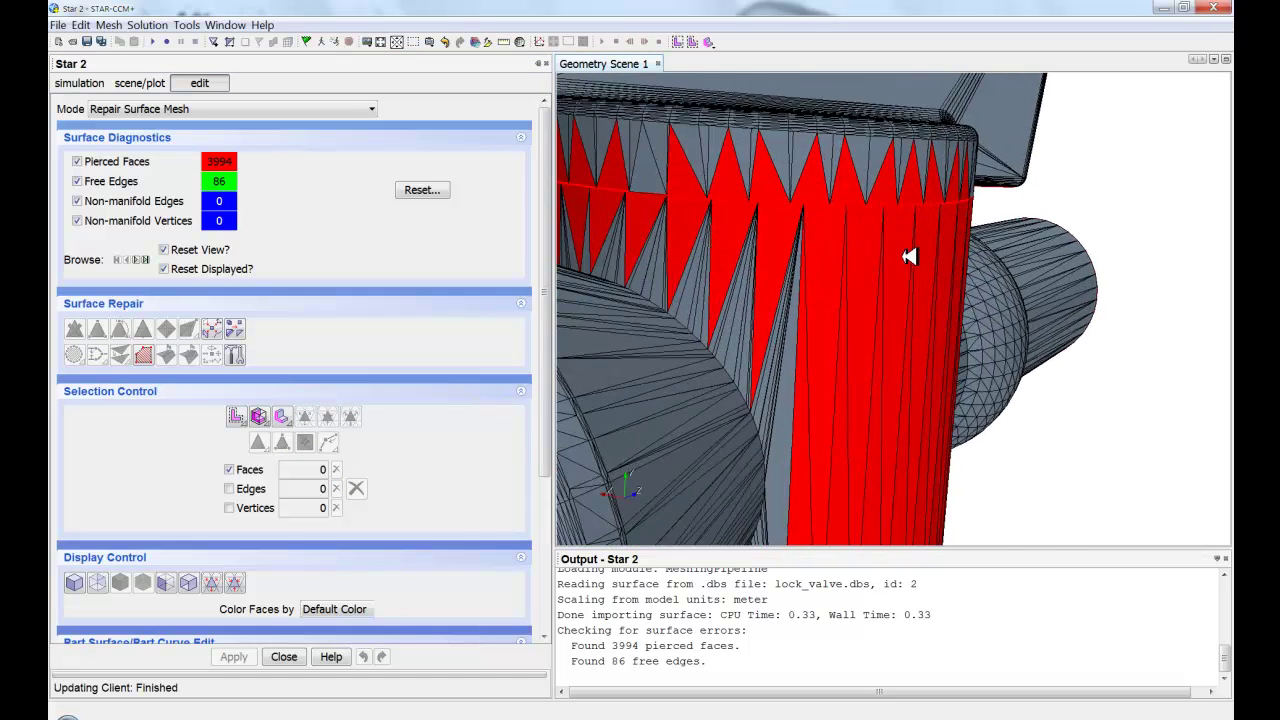
pyautogui.click(938, 350)
pyautogui.scroll(3, 938, 350)
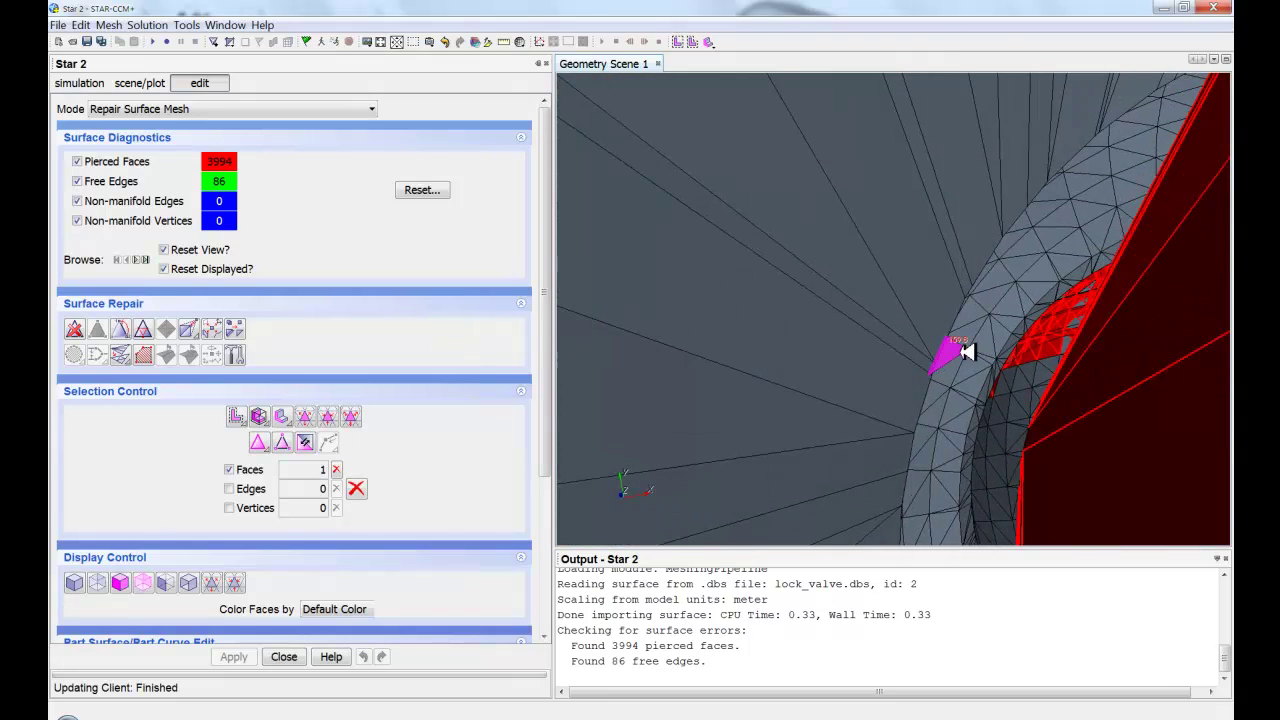
pyautogui.moveTo(966, 354); pyautogui.dragTo(853, 283)
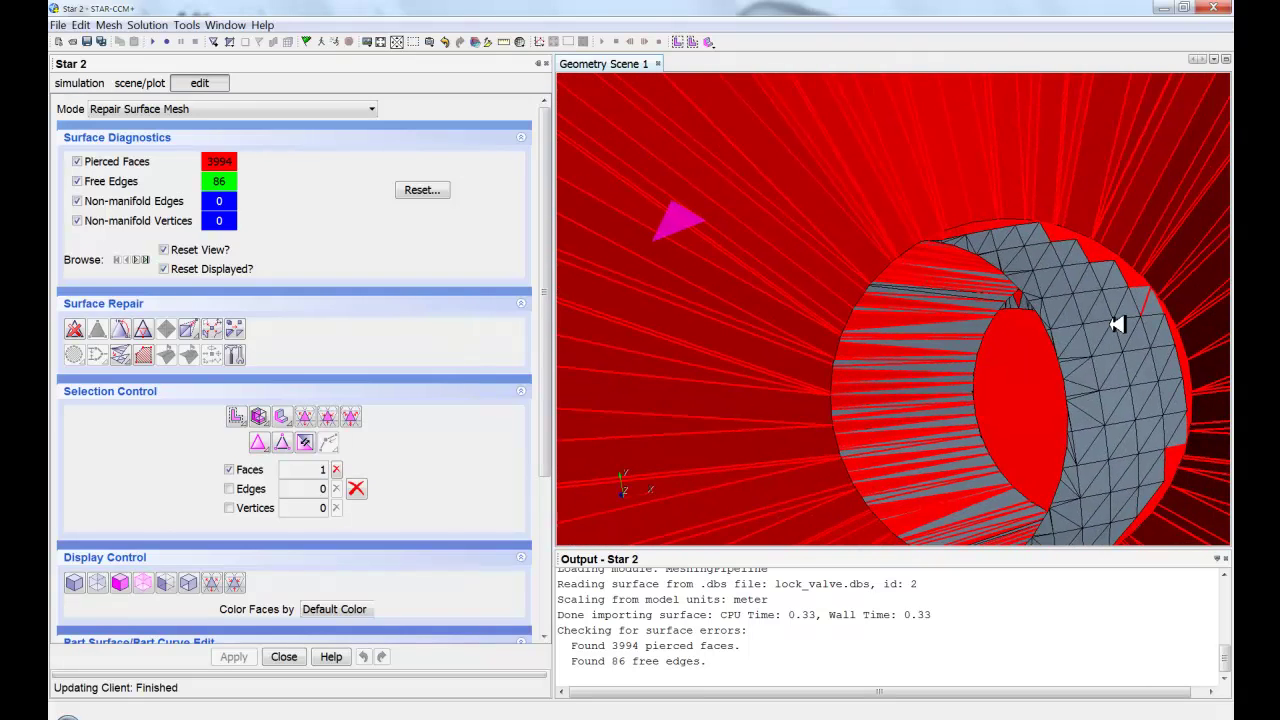
pyautogui.scroll(3, 1117, 323)
pyautogui.scroll(-10, 1020, 243)
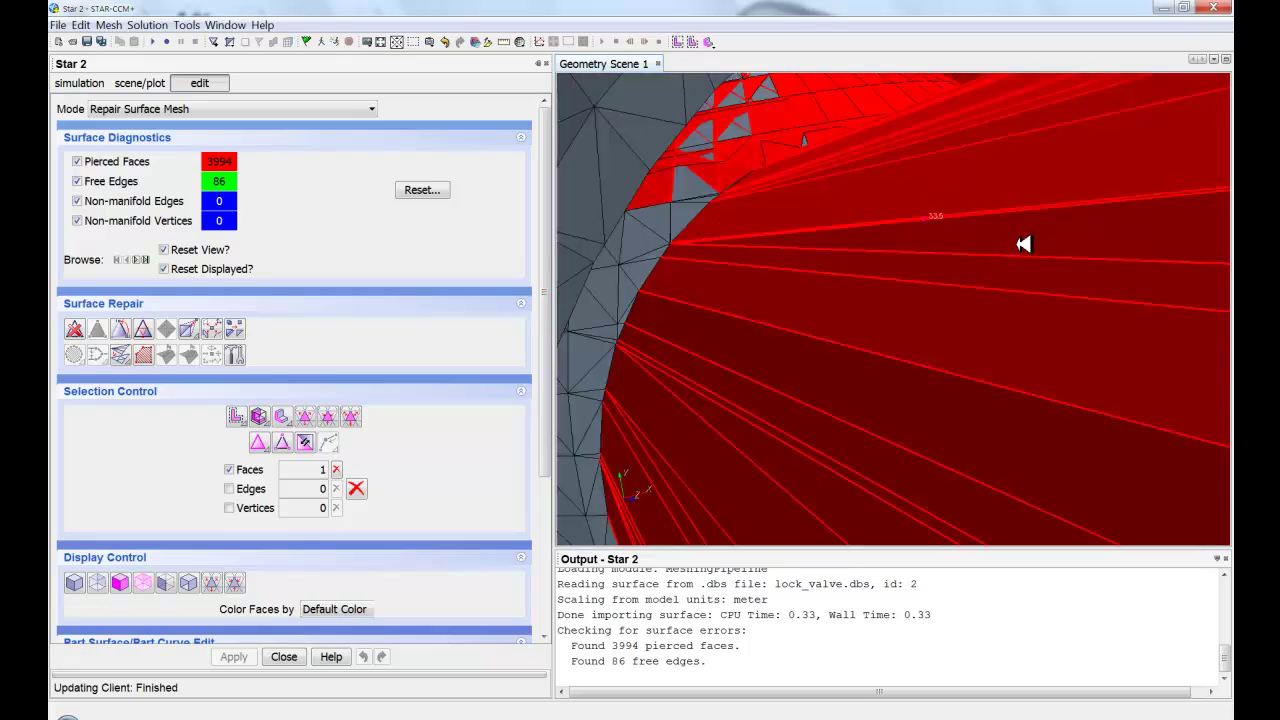
pyautogui.scroll(-3, 866, 296)
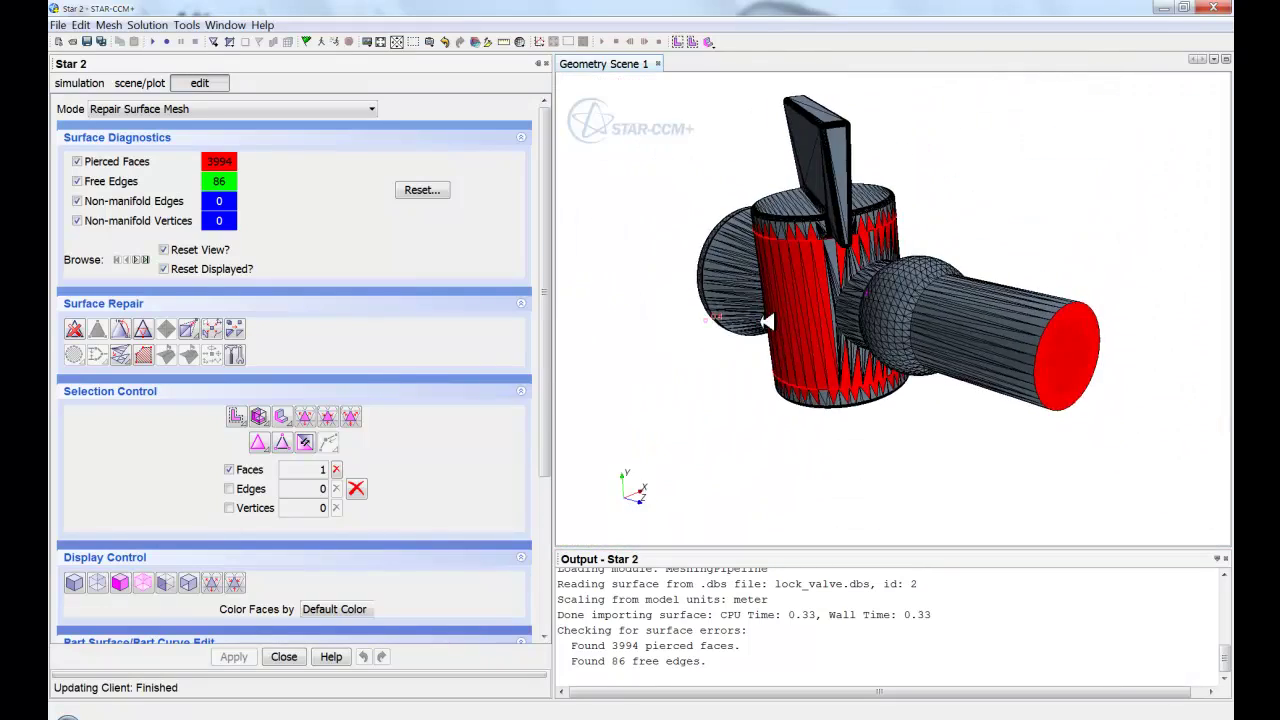
pyautogui.moveTo(866, 296); pyautogui.dragTo(778, 414)
pyautogui.moveTo(778, 414); pyautogui.dragTo(810, 506, button='middle')
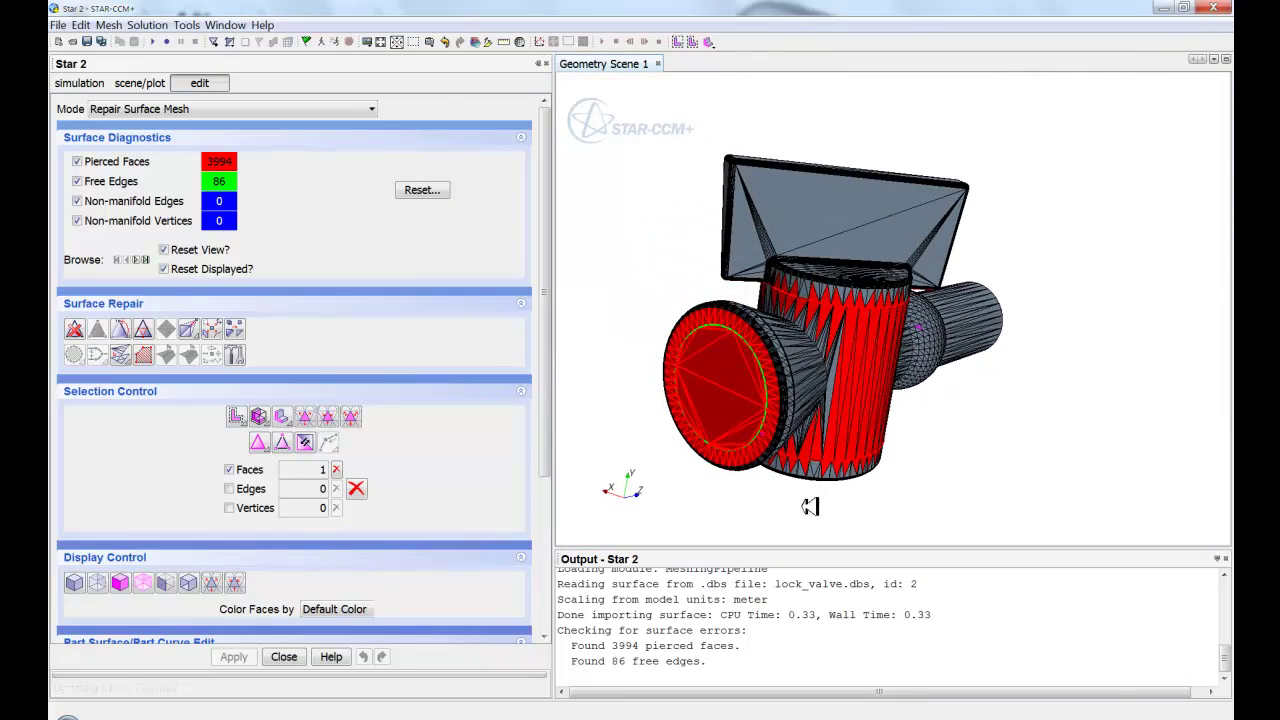
# Leave surface repair mode and select all four parts, inlet through valve
pyautogui.click(283, 656)
pyautogui.moveTo(735, 460); pyautogui.dragTo(770, 486)
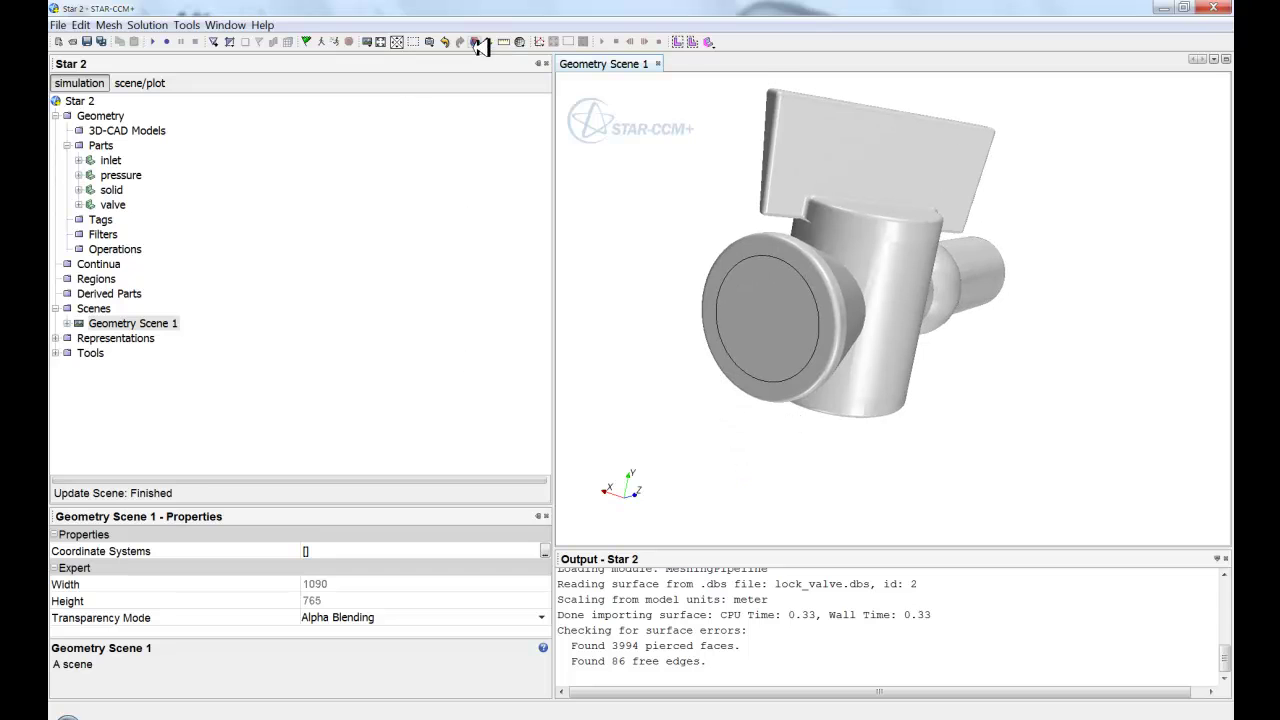
pyautogui.click(110, 161)
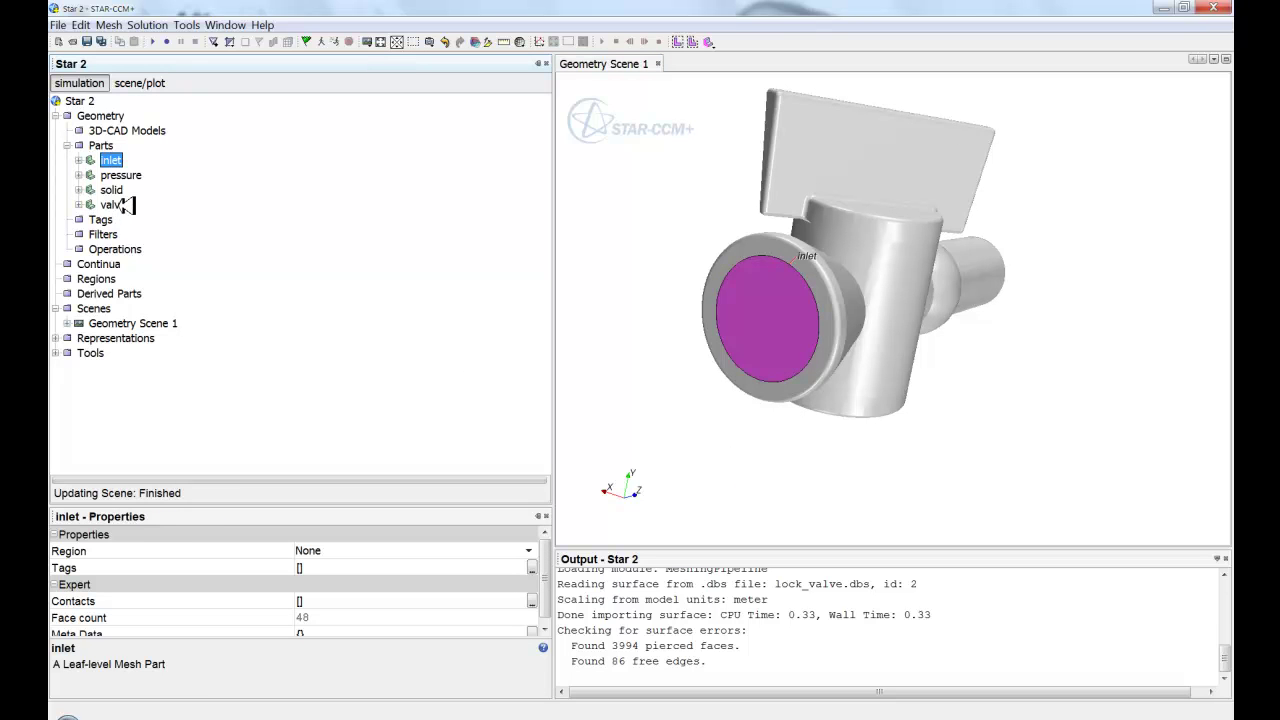
pyautogui.rightClick(117, 176)
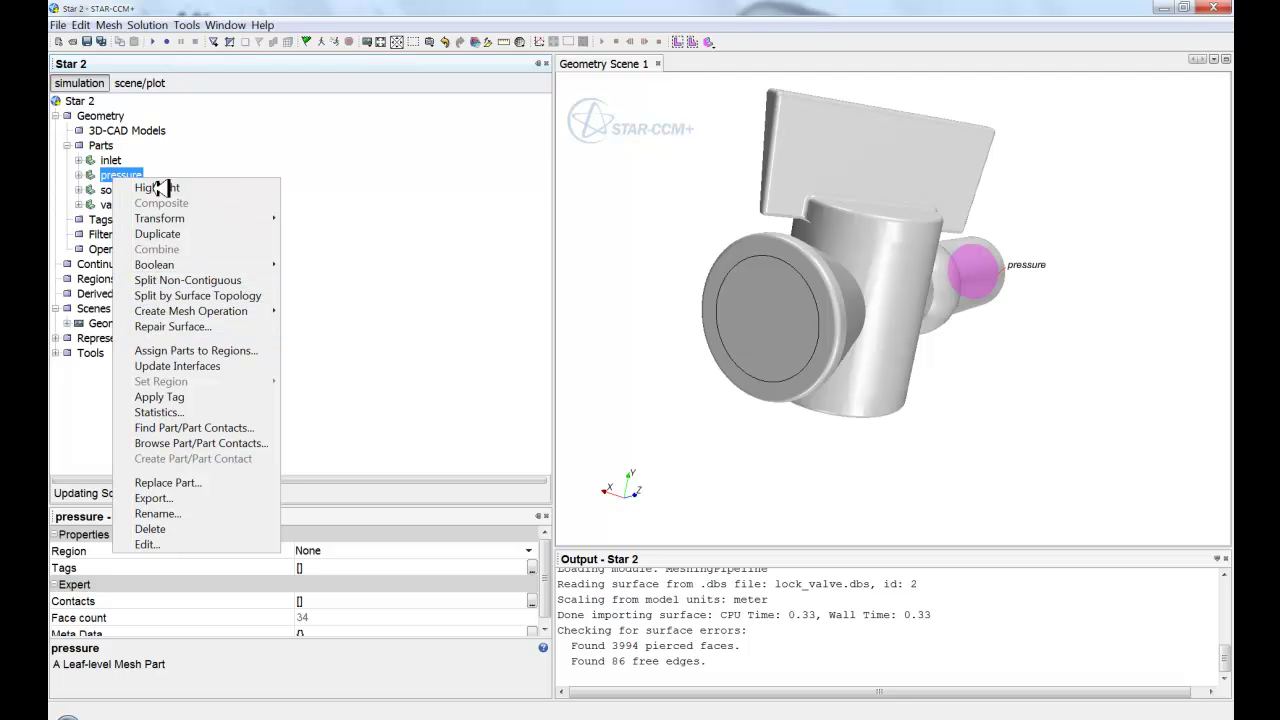
pyautogui.click(172, 150)
pyautogui.click(110, 160)
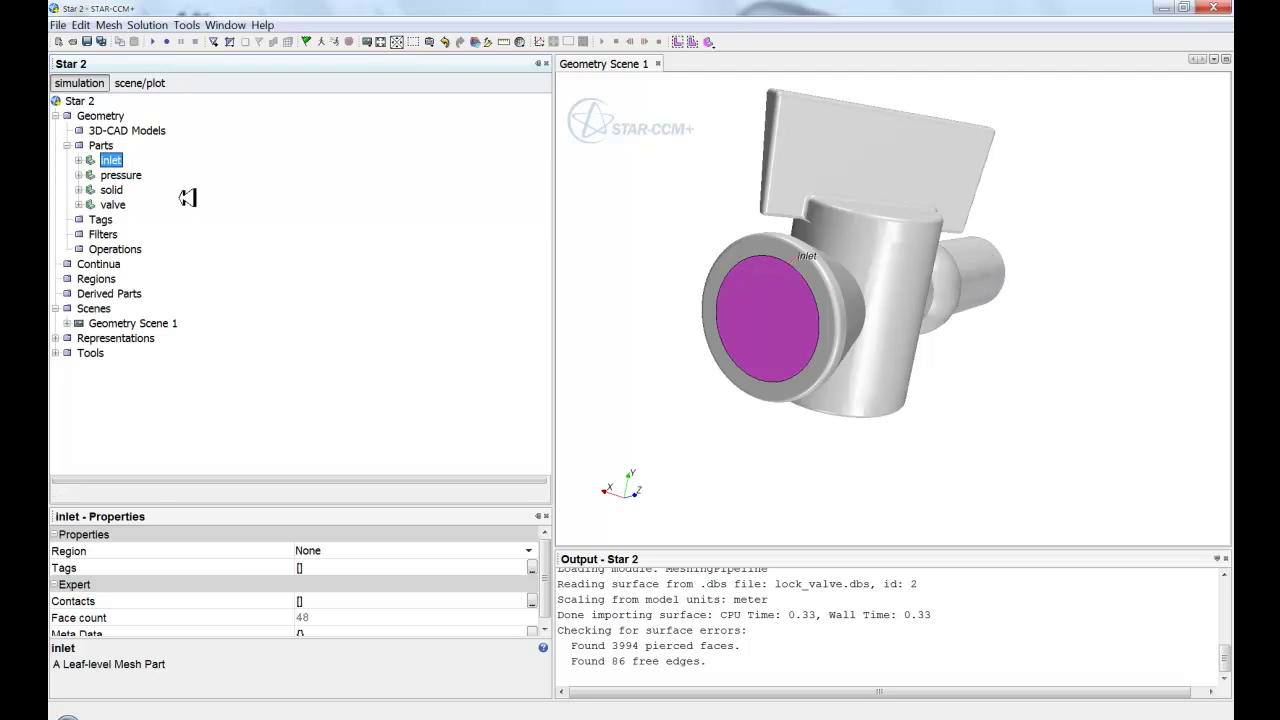
pyautogui.keyDown('shift'); pyautogui.click(110, 204); pyautogui.keyUp('shift')
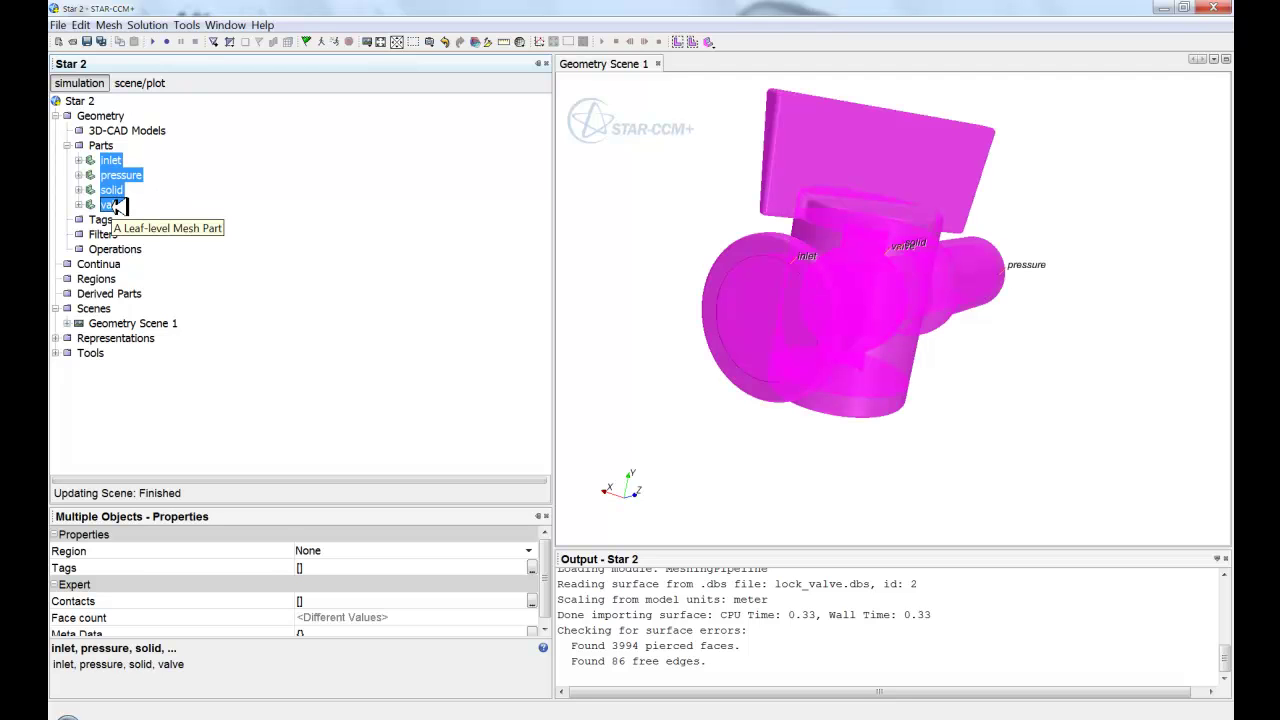
# Assign the selected parts to a new region with one boundary per part surface
pyautogui.rightClick(107, 206)
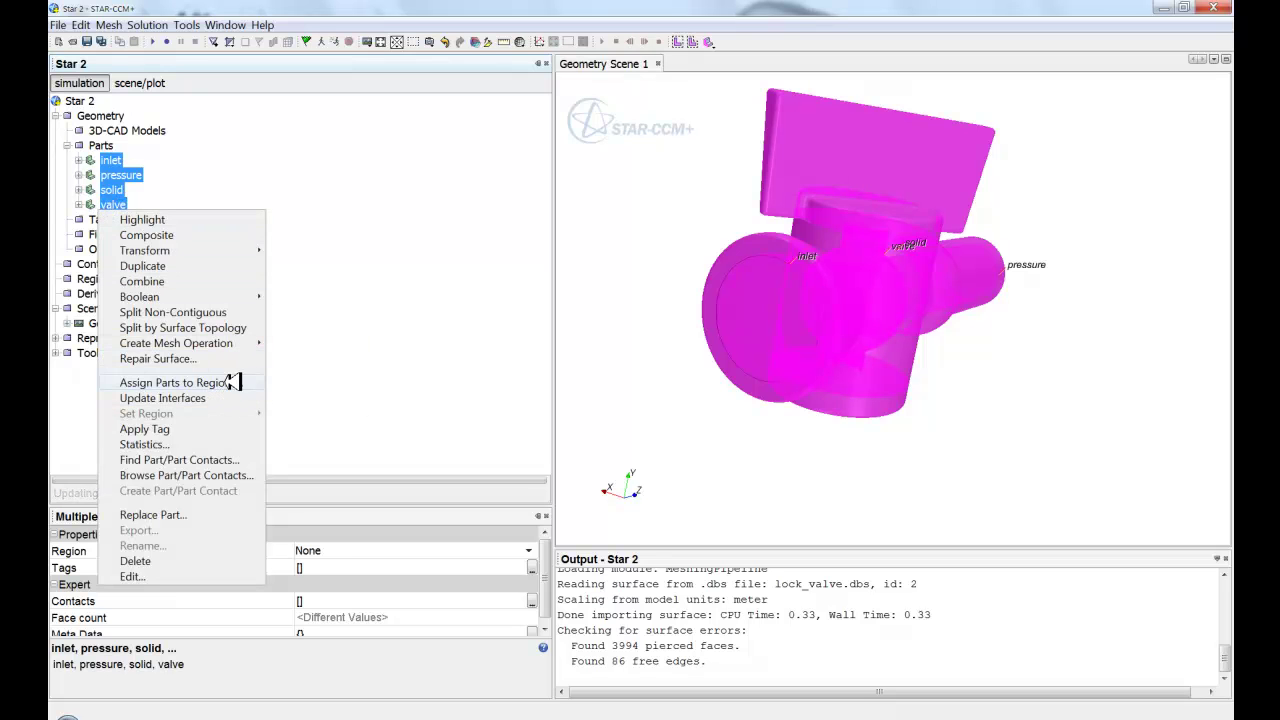
pyautogui.click(175, 383)
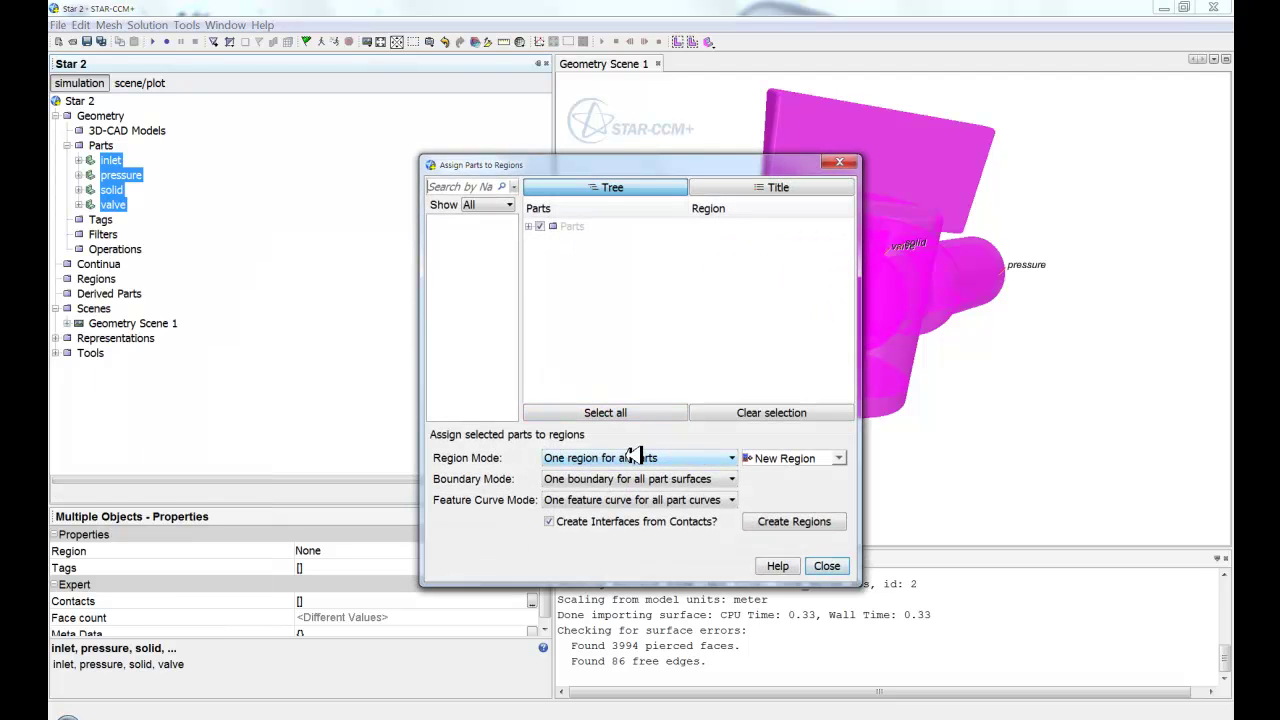
pyautogui.click(675, 480)
pyautogui.click(665, 495)
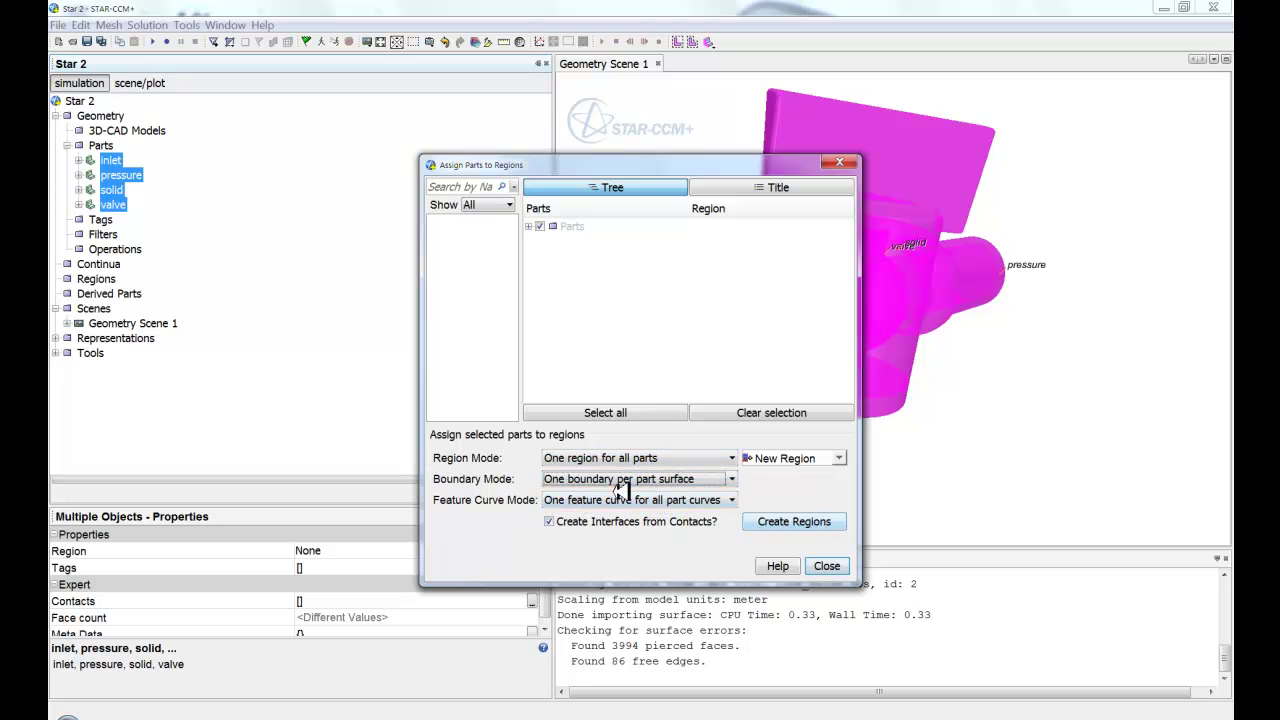
pyautogui.click(771, 524)
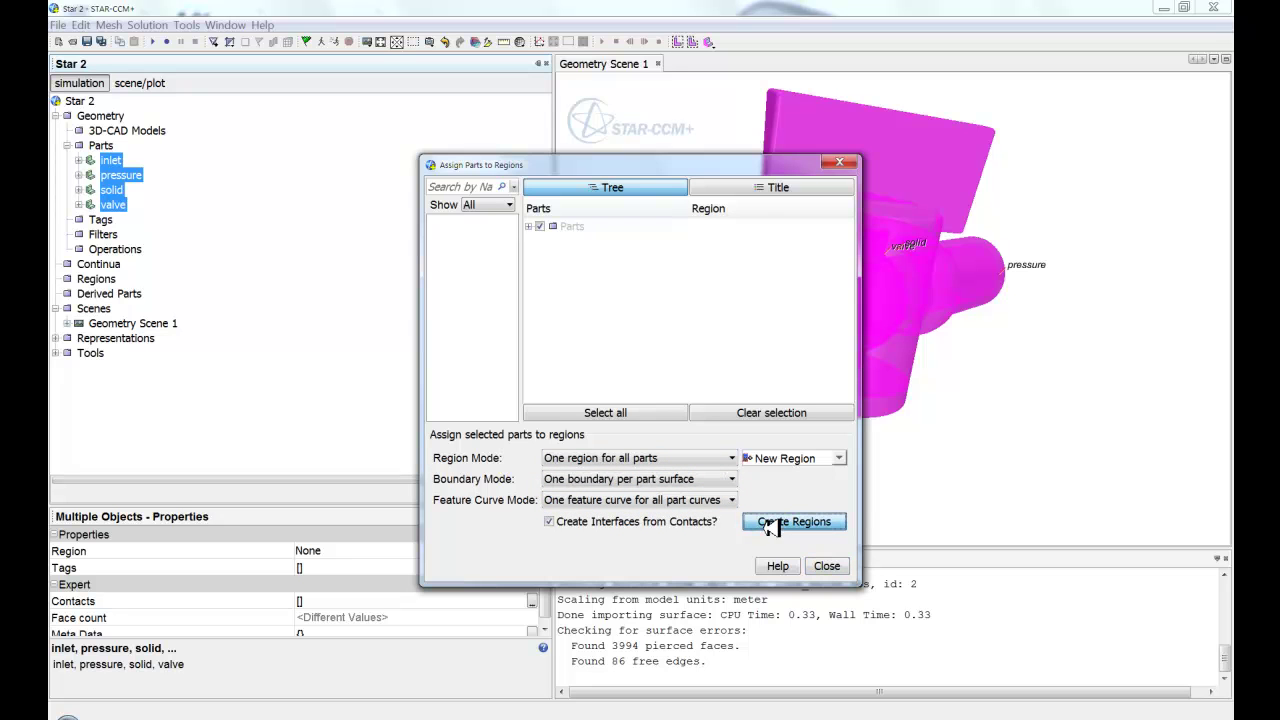
pyautogui.click(826, 566)
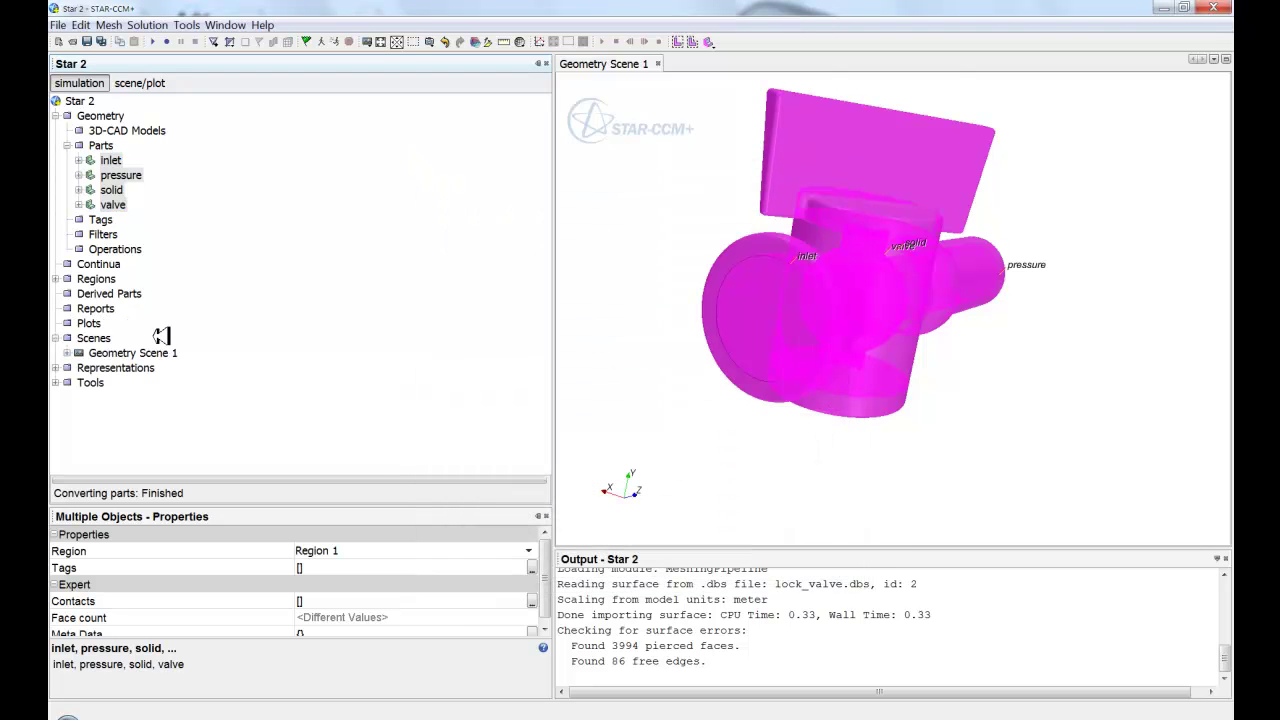
# Check Region 1's boundaries, including pressure.Surface, then collapse the Geometry tree
pyautogui.click(56, 279)
pyautogui.click(95, 293)
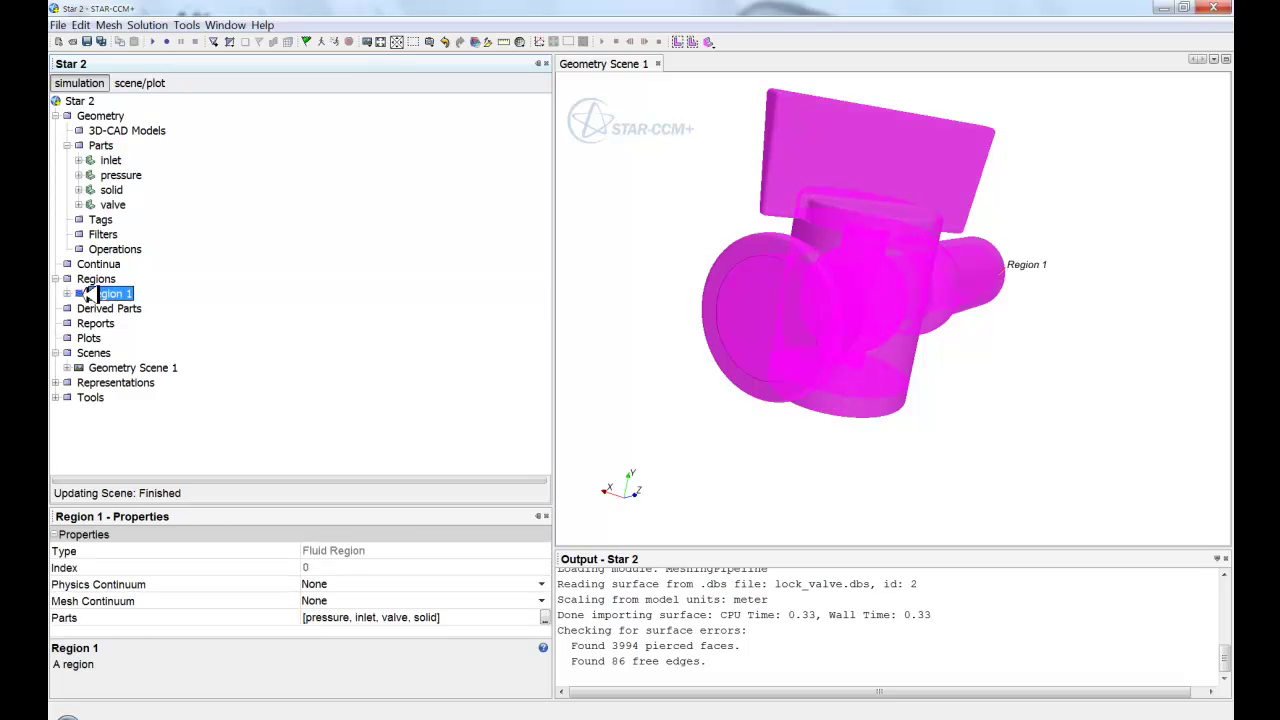
pyautogui.click(67, 293)
pyautogui.click(79, 308)
pyautogui.click(130, 338)
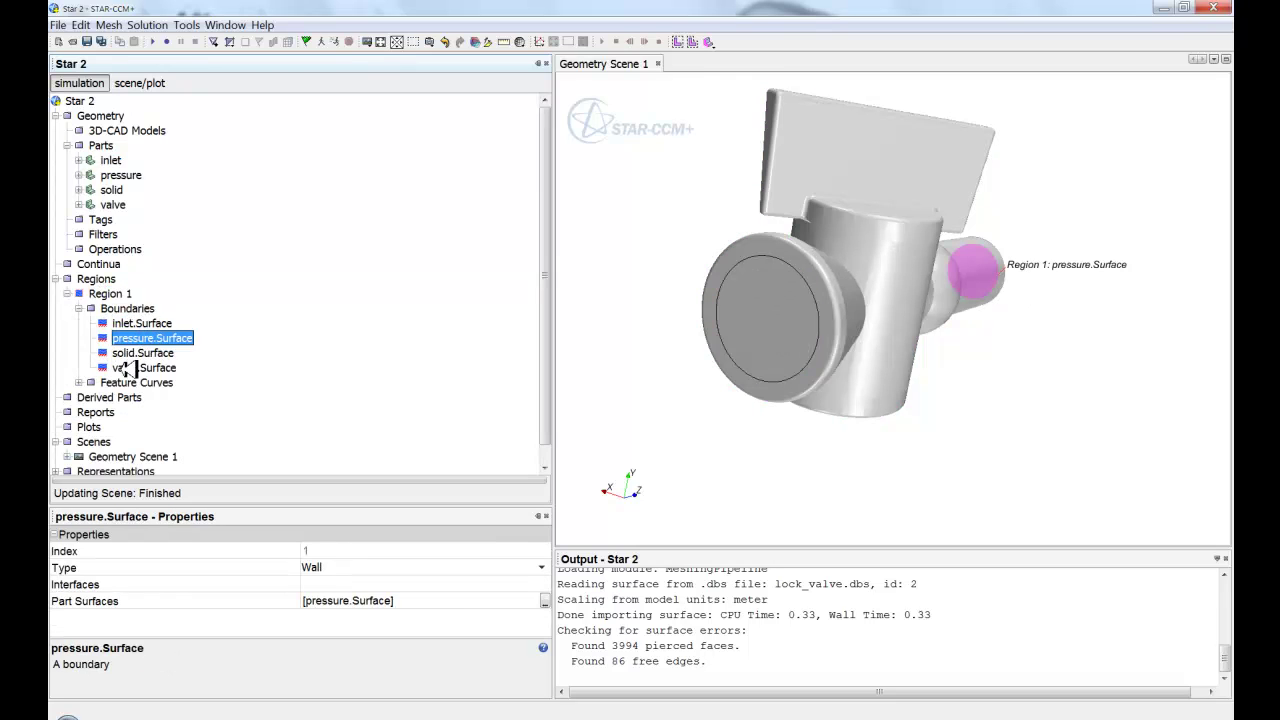
pyautogui.click(67, 145)
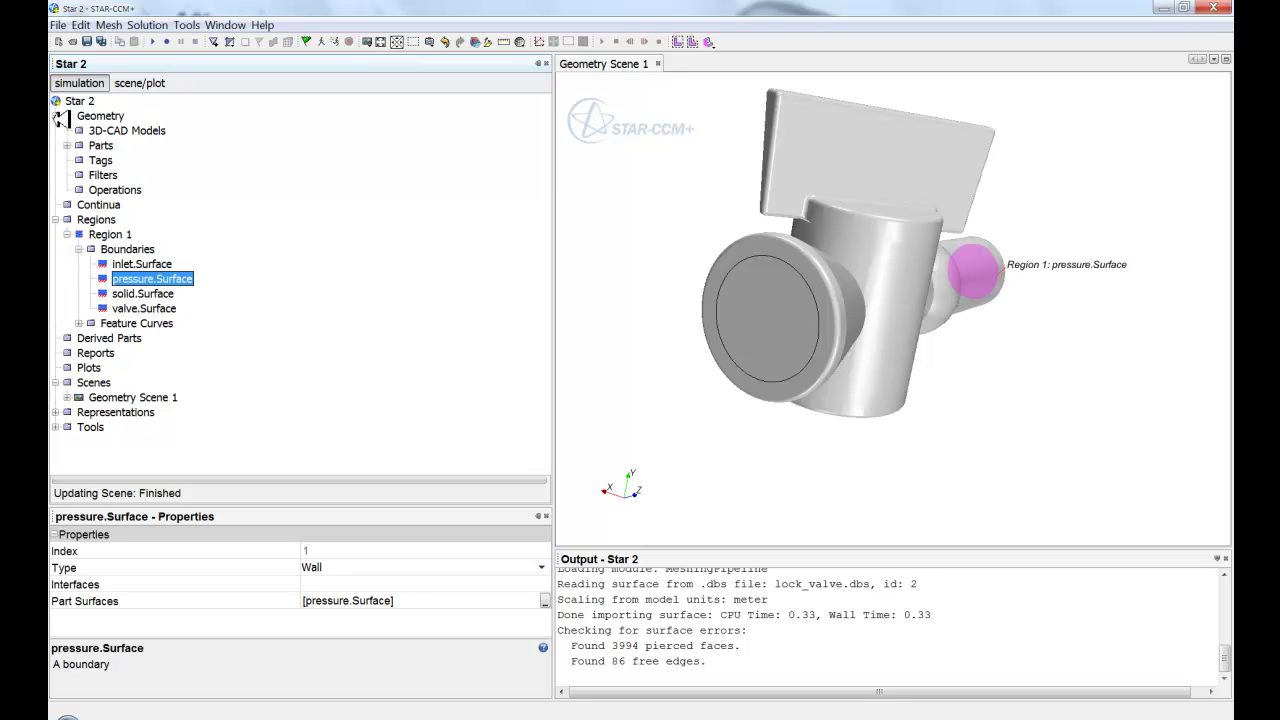
pyautogui.click(56, 116)
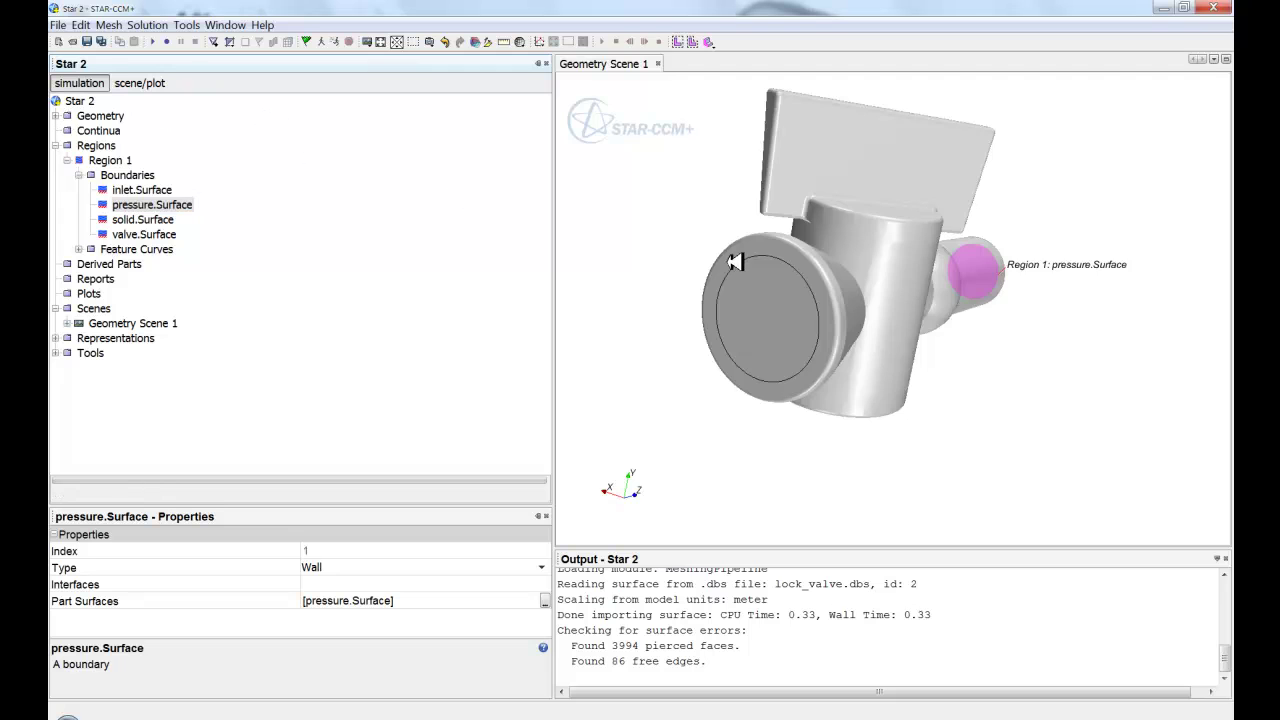
pyautogui.moveTo(735, 262); pyautogui.dragTo(626, 297)
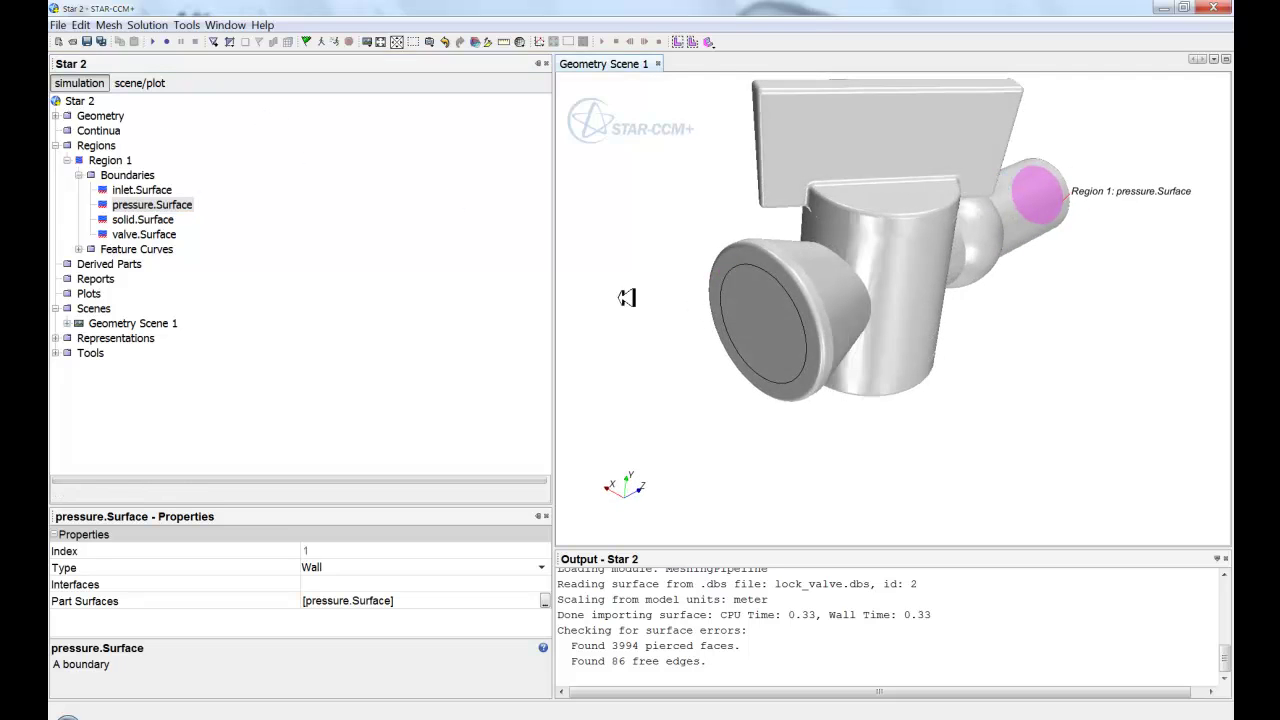
# Create mesh continuum Mesh 1 and tick Surface Wrapper, Surface Remesher, Trimmer and Prism Layer Mesher
pyautogui.rightClick(88, 130)
pyautogui.moveTo(108, 131)
pyautogui.click(243, 130)
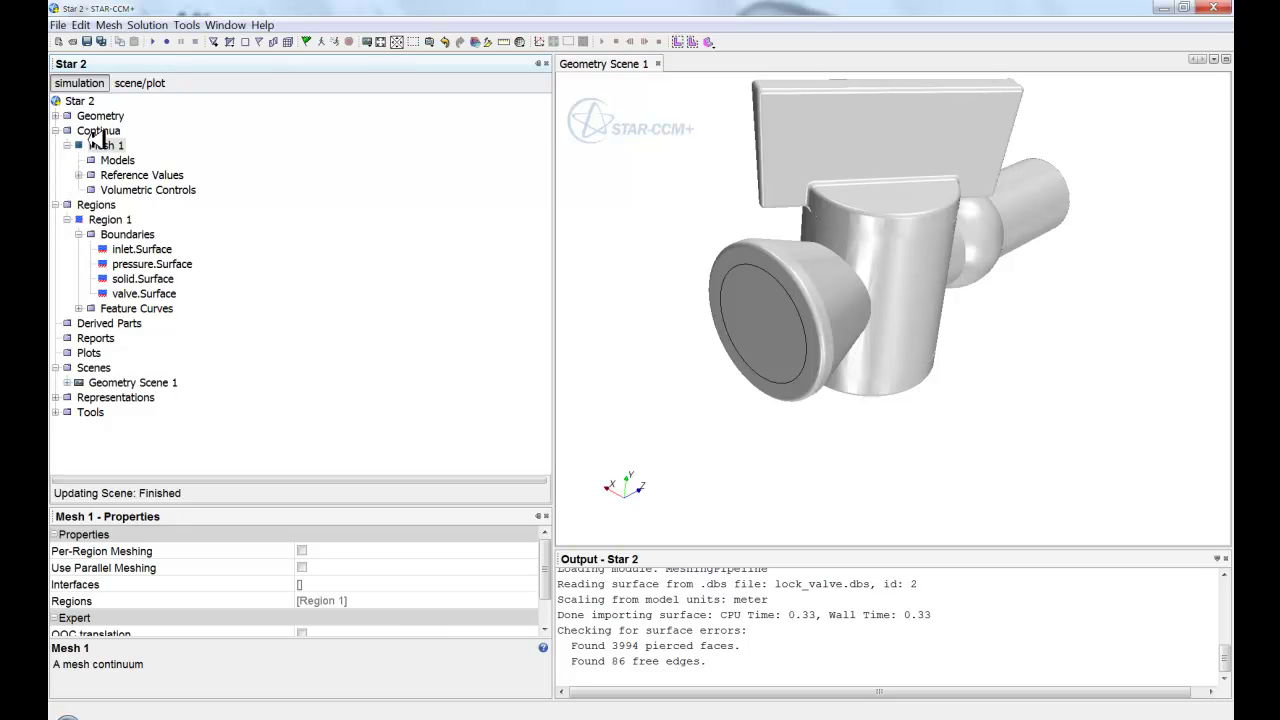
pyautogui.doubleClick(114, 158)
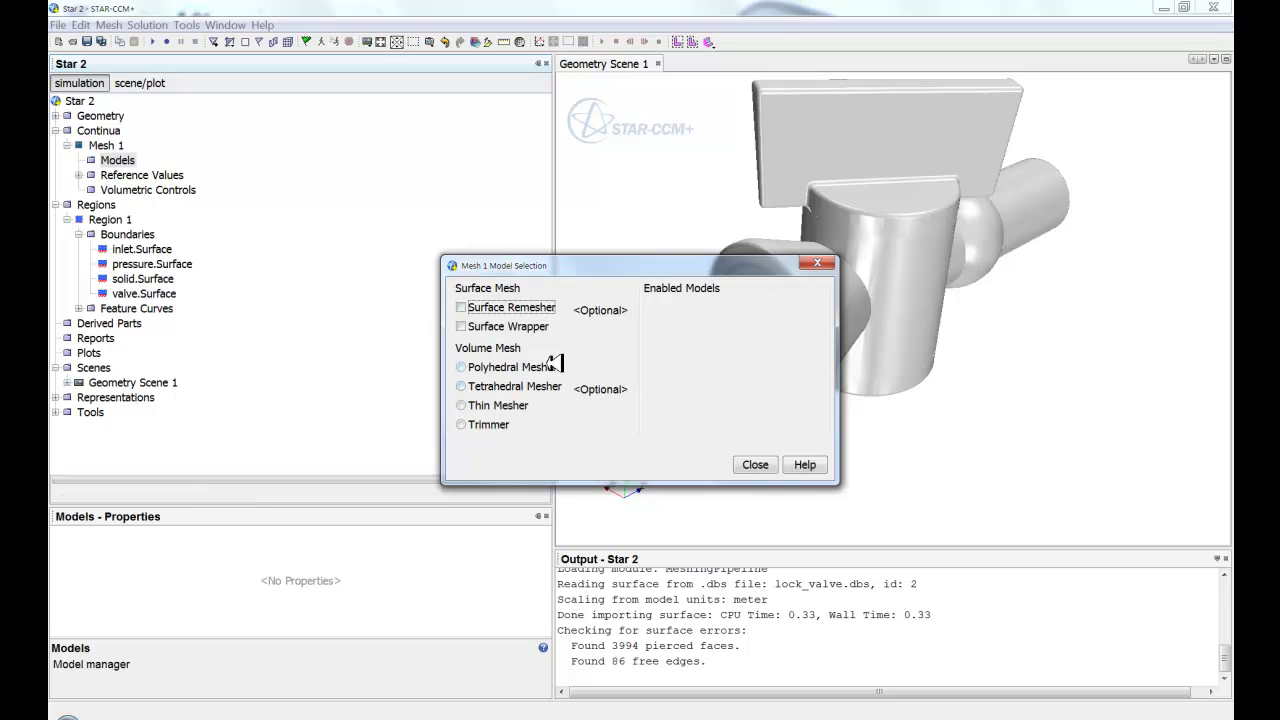
pyautogui.click(530, 326)
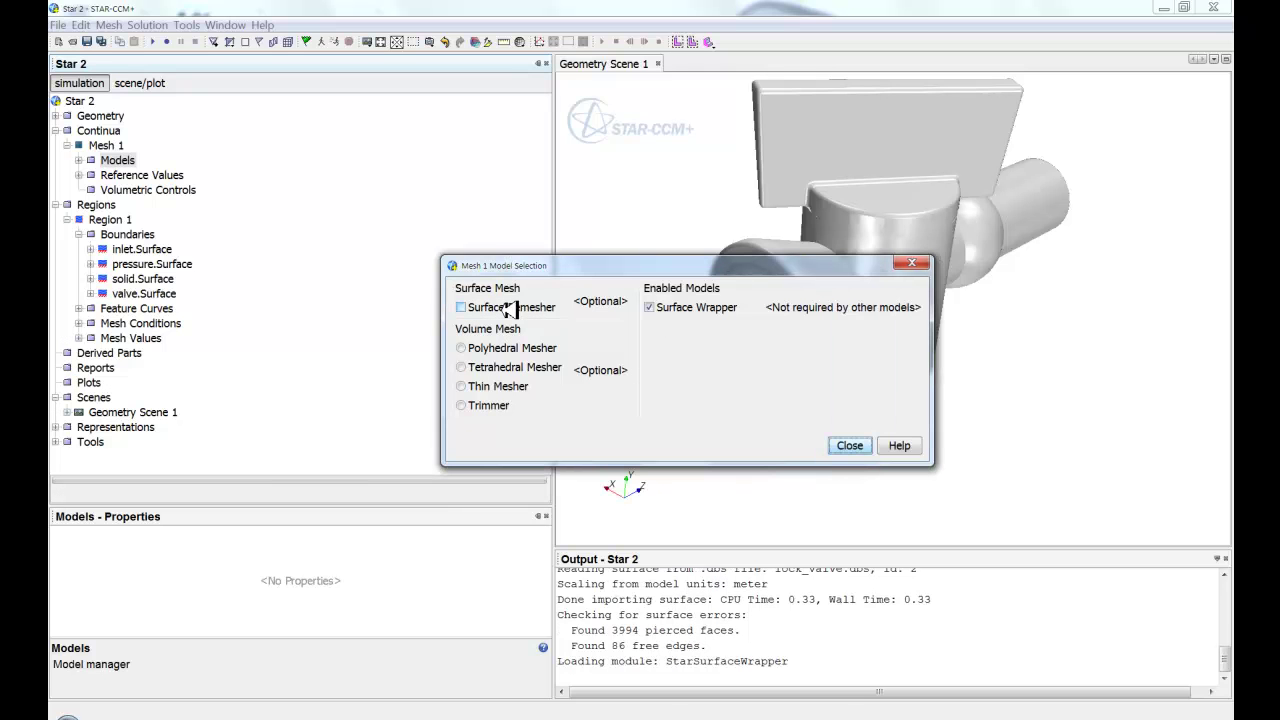
pyautogui.click(510, 310)
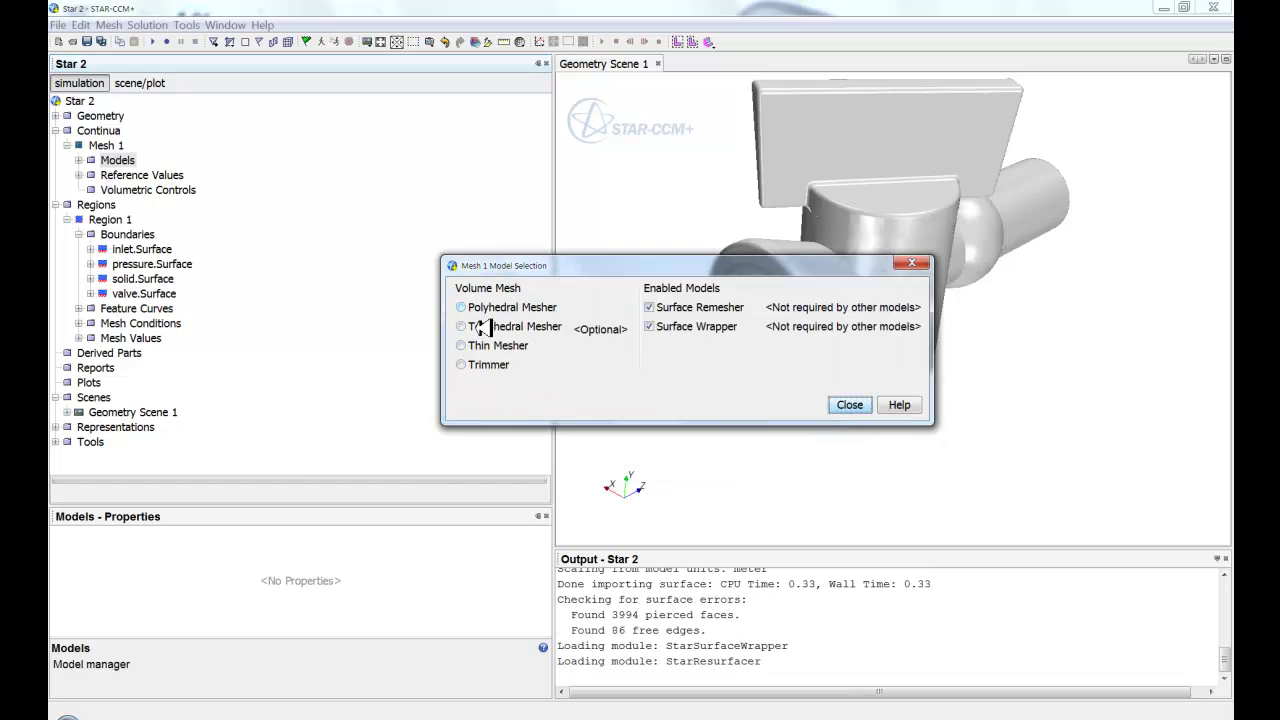
pyautogui.click(466, 365)
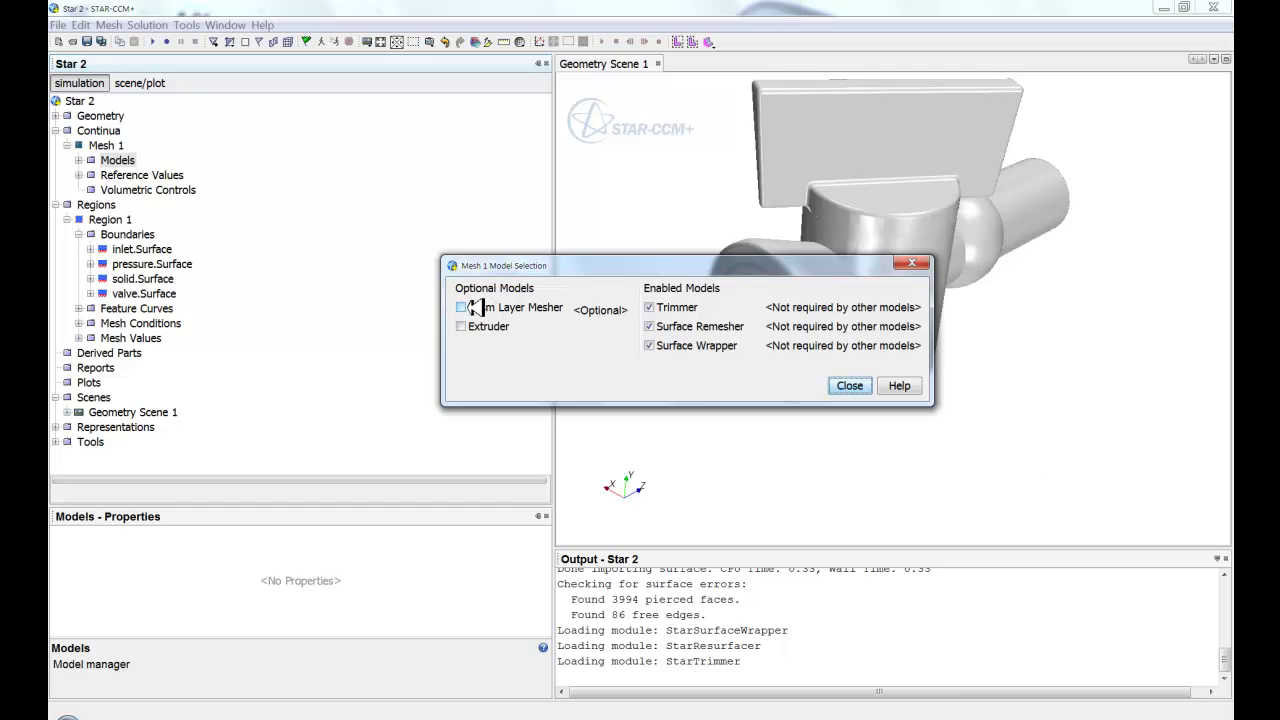
pyautogui.click(463, 307)
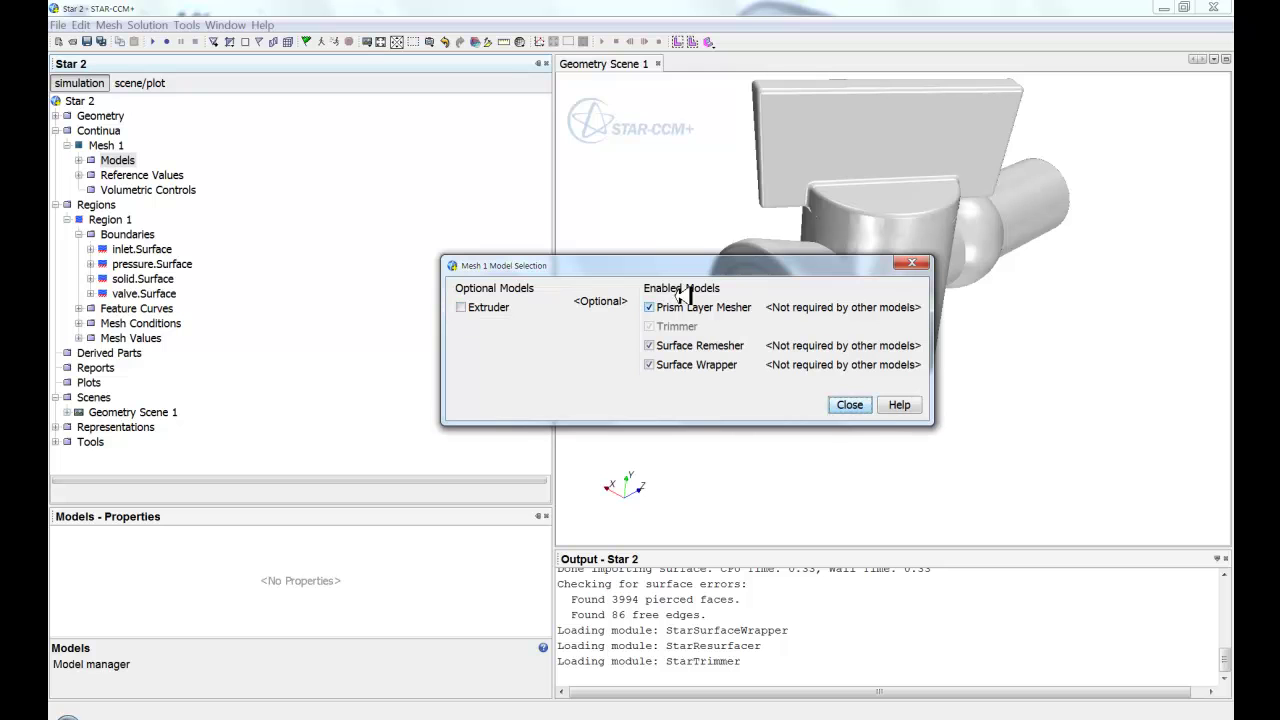
pyautogui.click(849, 405)
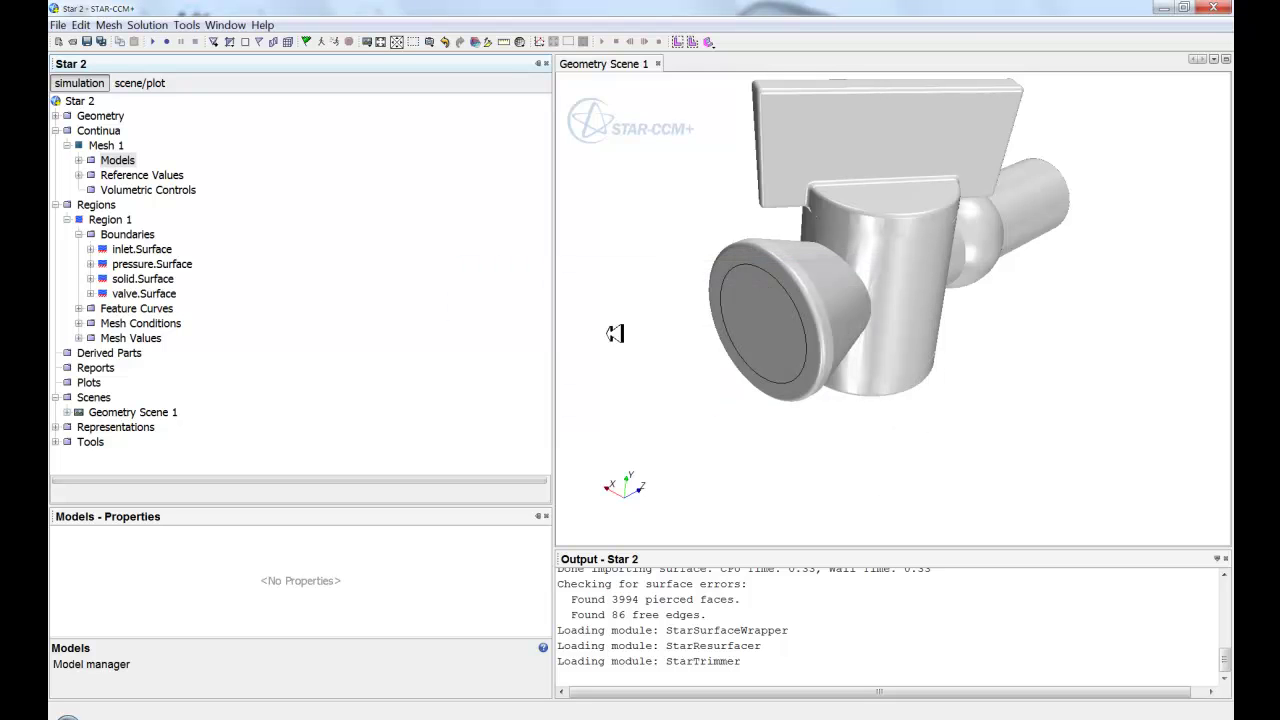
pyautogui.click(80, 175)
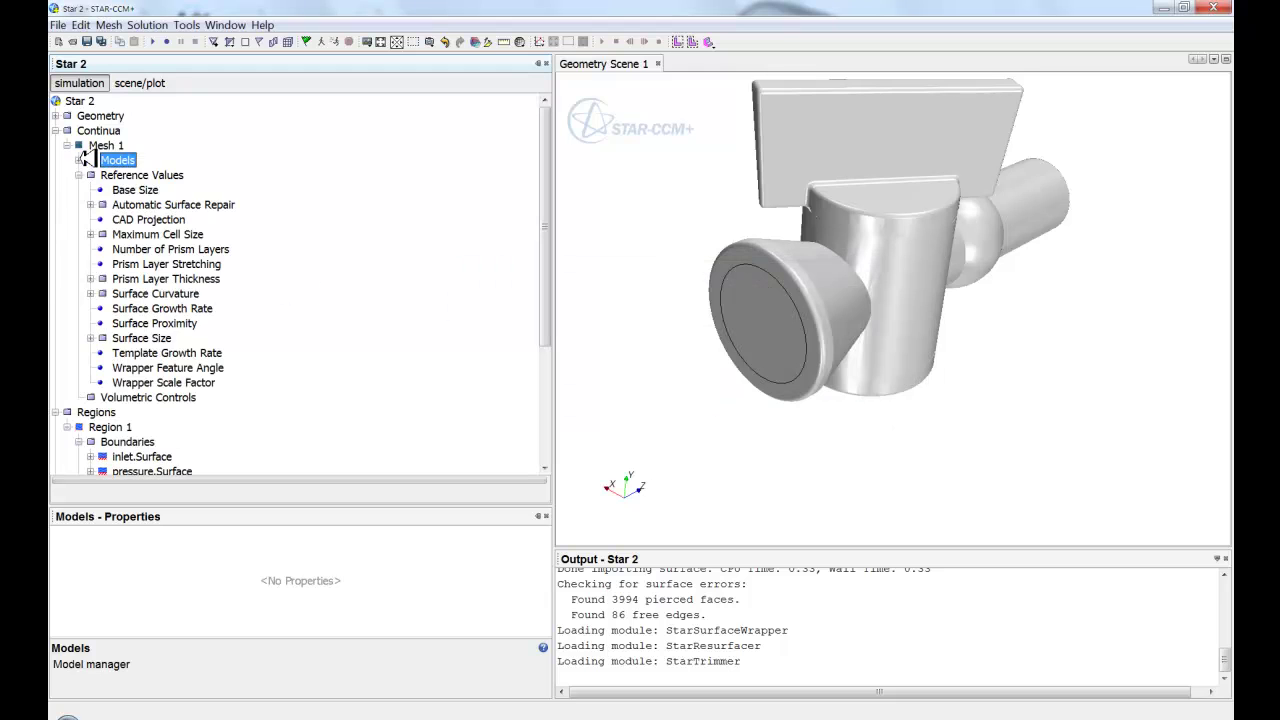
pyautogui.click(80, 160)
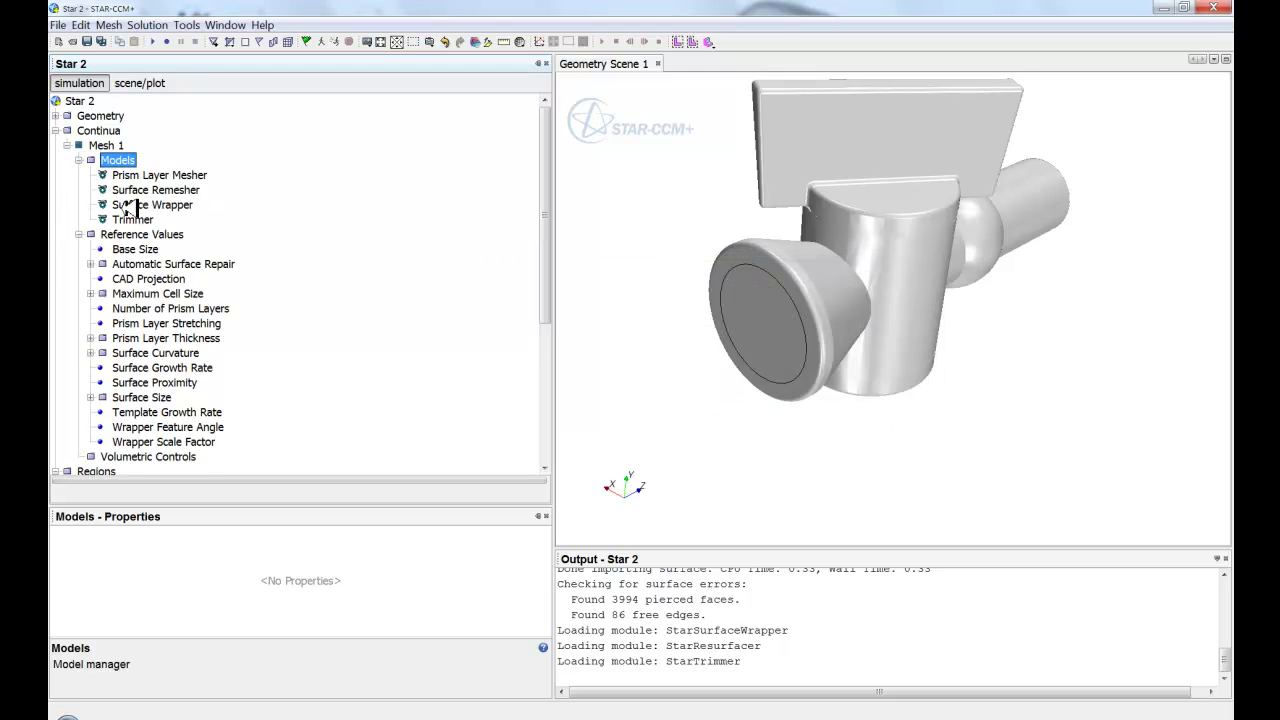
pyautogui.click(79, 160)
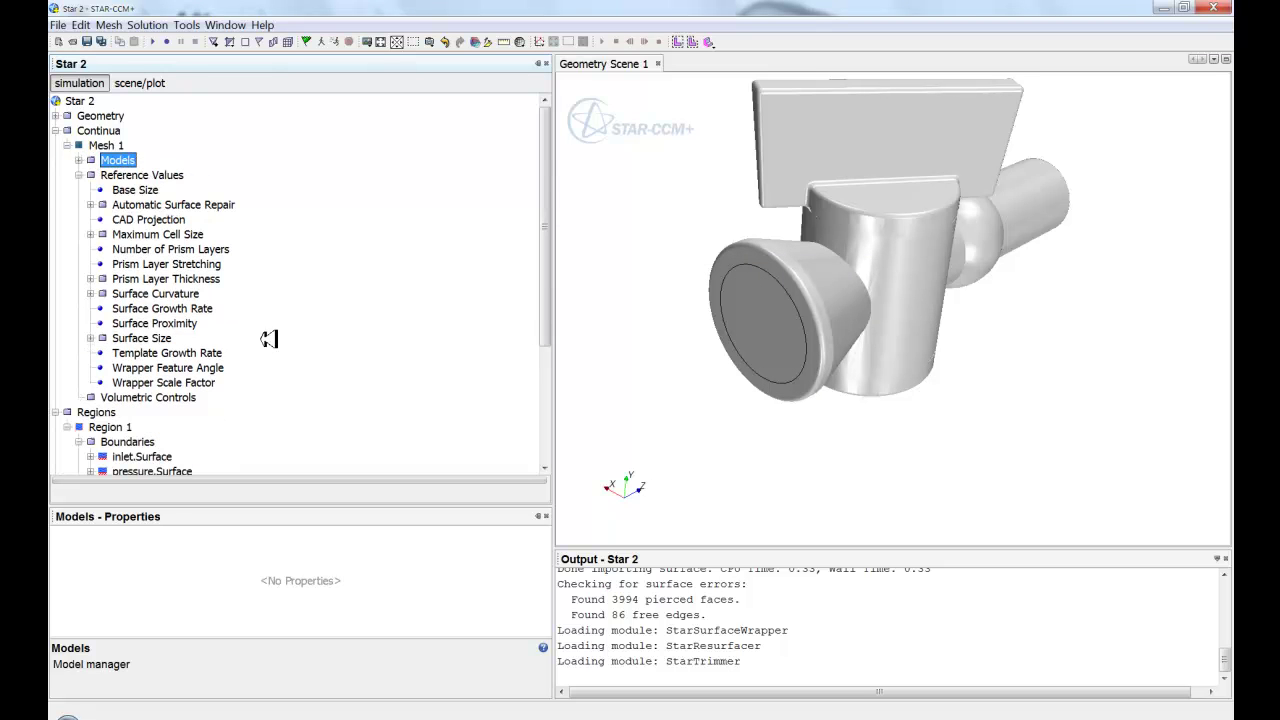
pyautogui.moveTo(778, 360); pyautogui.dragTo(800, 328)
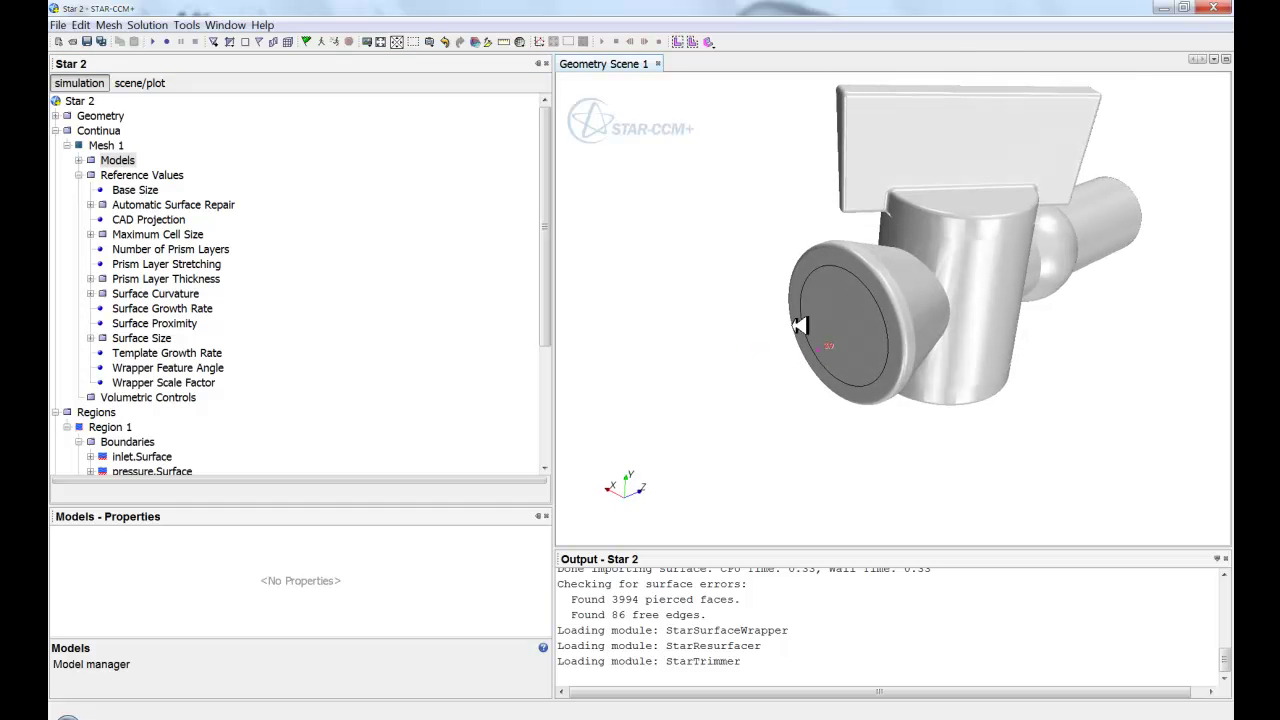
pyautogui.click(506, 41)
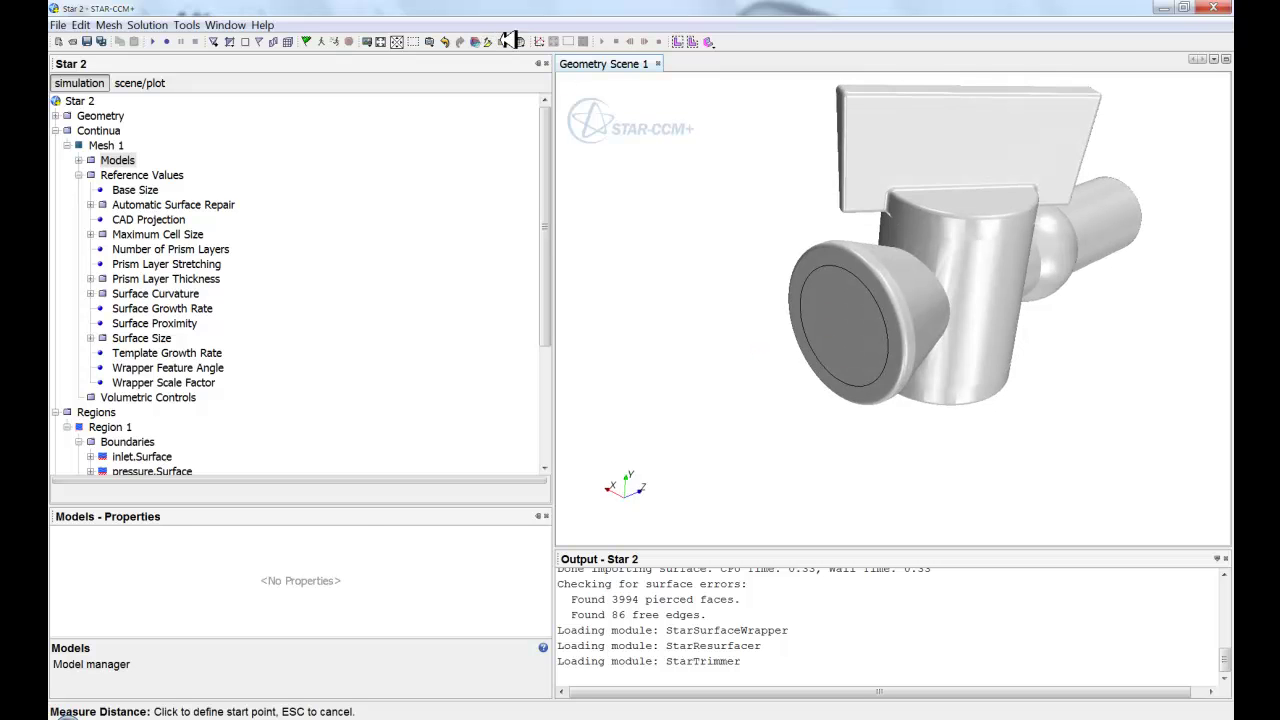
pyautogui.click(832, 268)
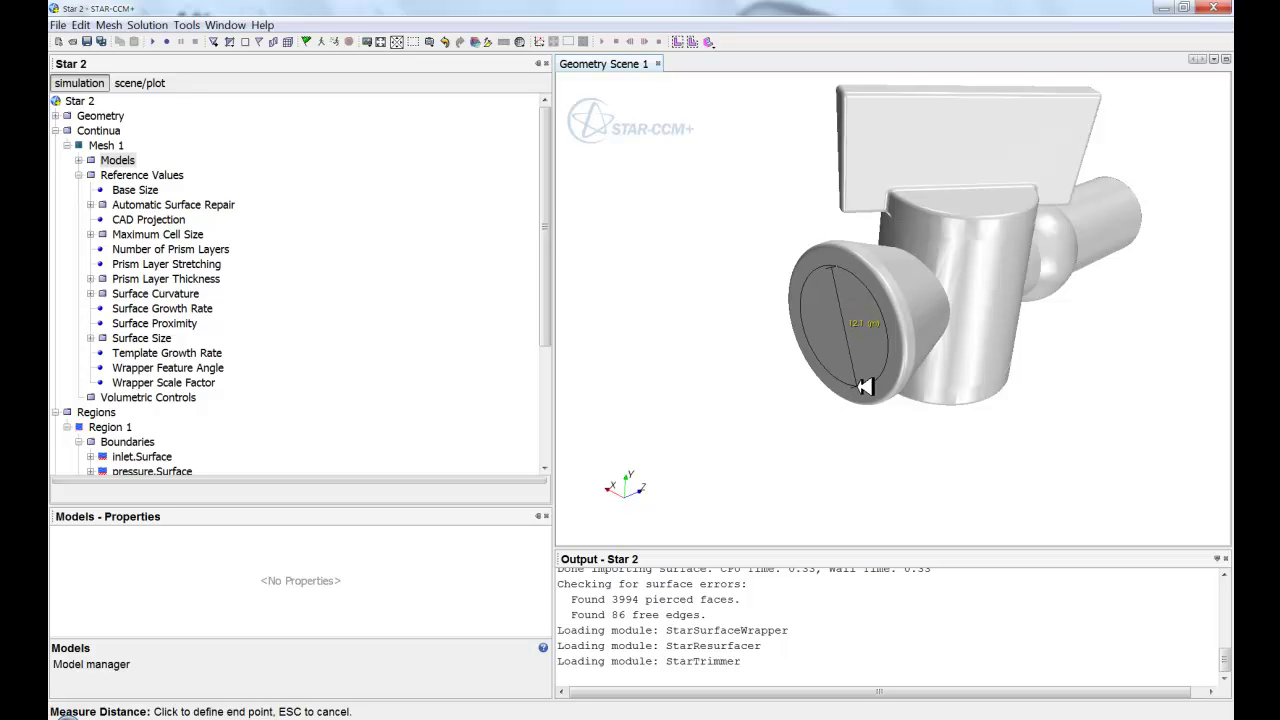
pyautogui.click(865, 387)
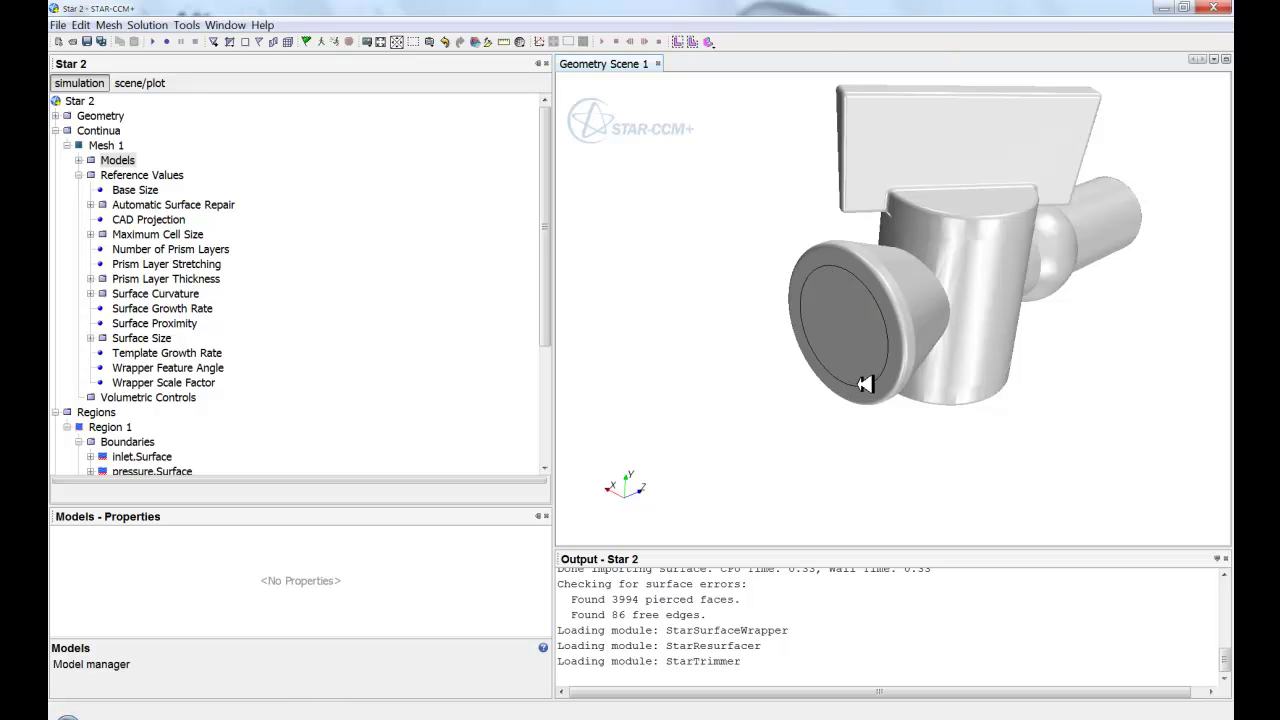
pyautogui.moveTo(865, 387); pyautogui.dragTo(749, 420, button='middle')
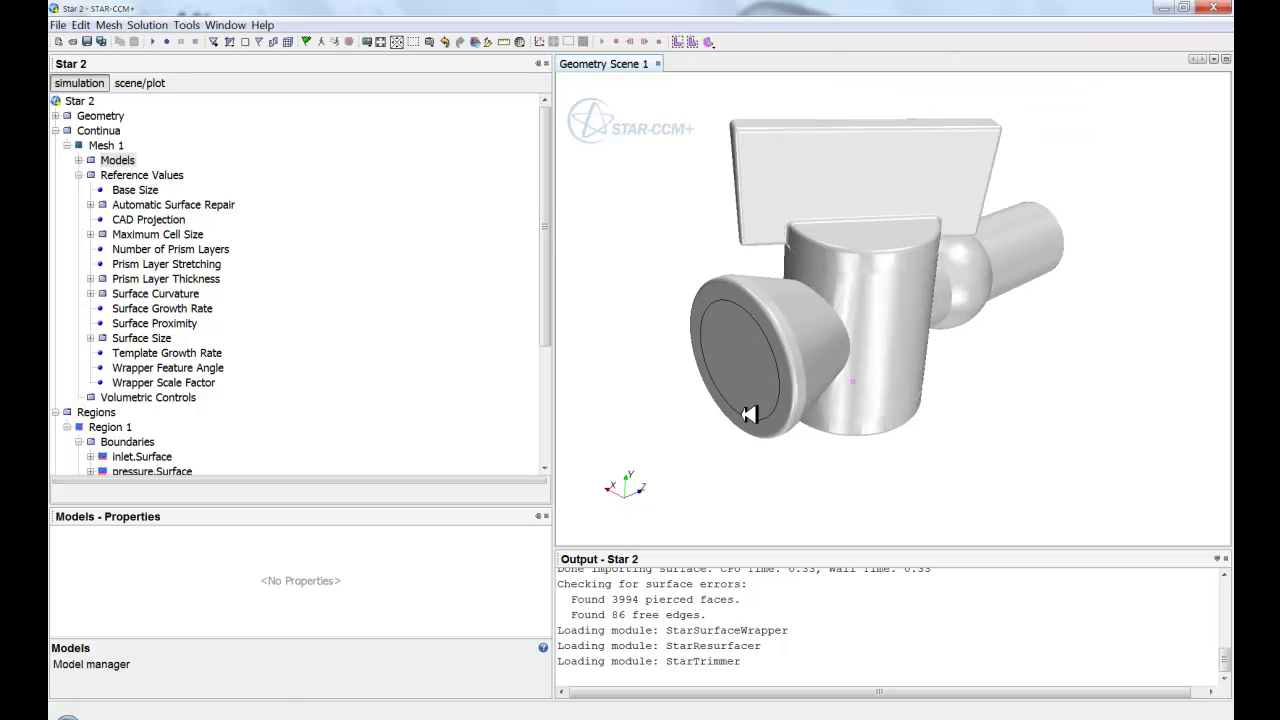
# Expand Geometry > Parts and select the inlet, pressure, solid and valve parts
pyautogui.doubleClick(64, 131)
pyautogui.click(56, 116)
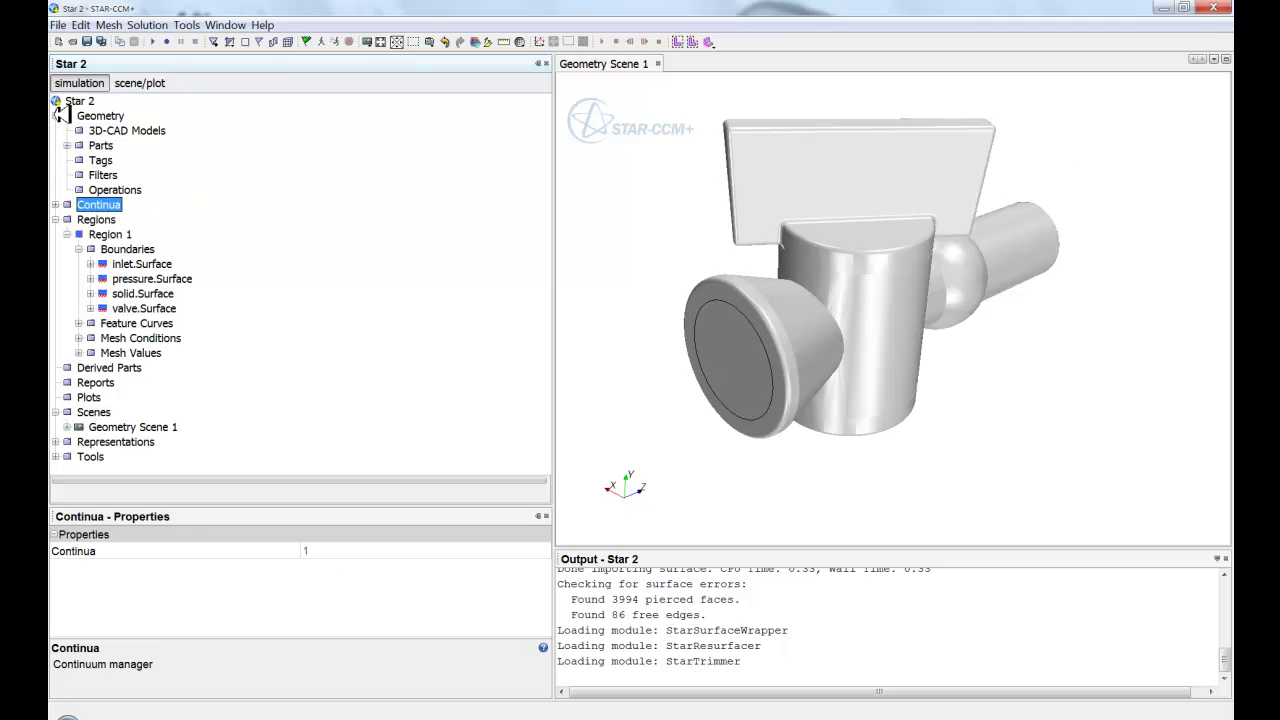
pyautogui.click(67, 145)
pyautogui.click(111, 160)
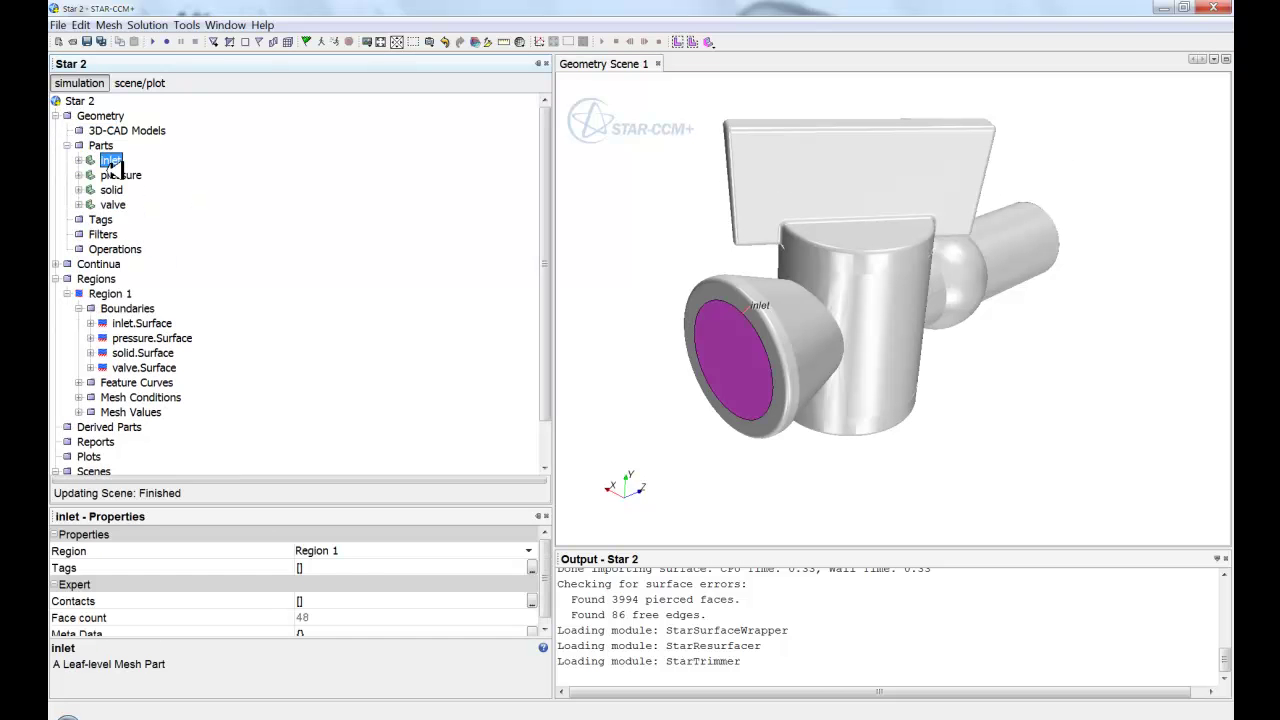
pyautogui.keyDown('shift'); pyautogui.click(110, 204); pyautogui.keyUp('shift')
pyautogui.rightClick(110, 204)
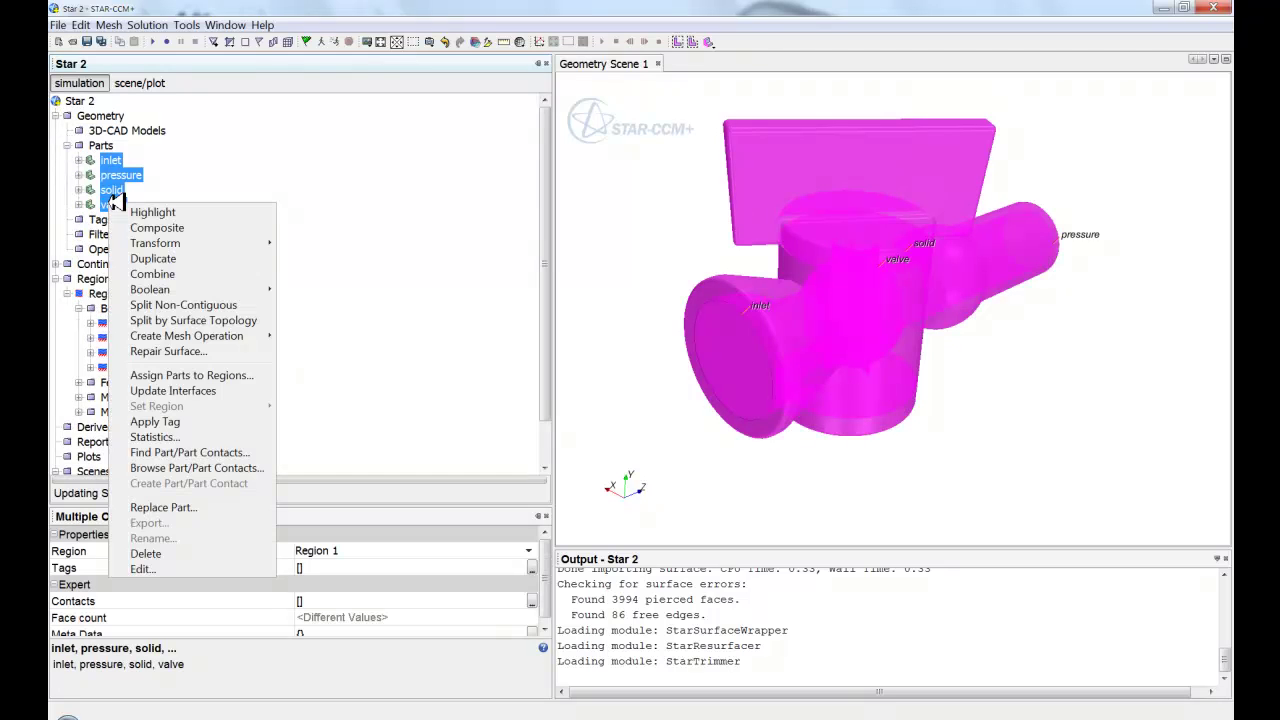
# Scale the selected parts uniformly by a factor of 0.01
pyautogui.moveTo(251, 287)
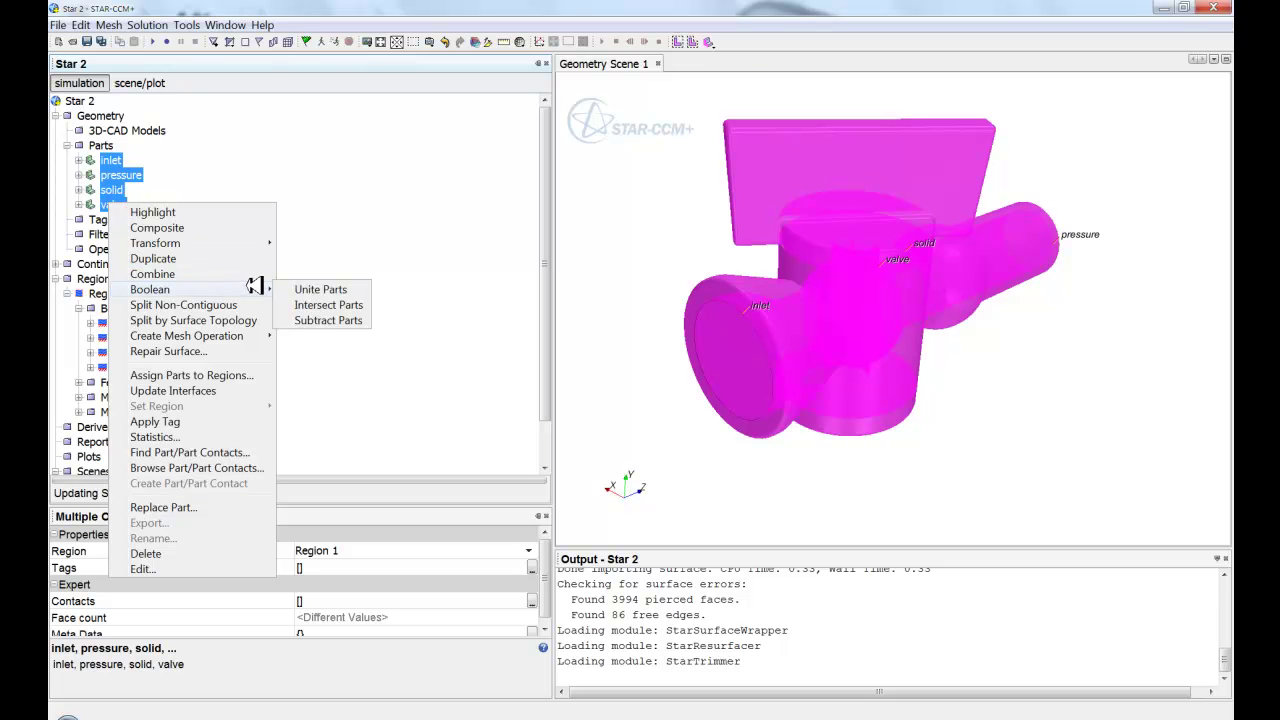
pyautogui.moveTo(243, 330)
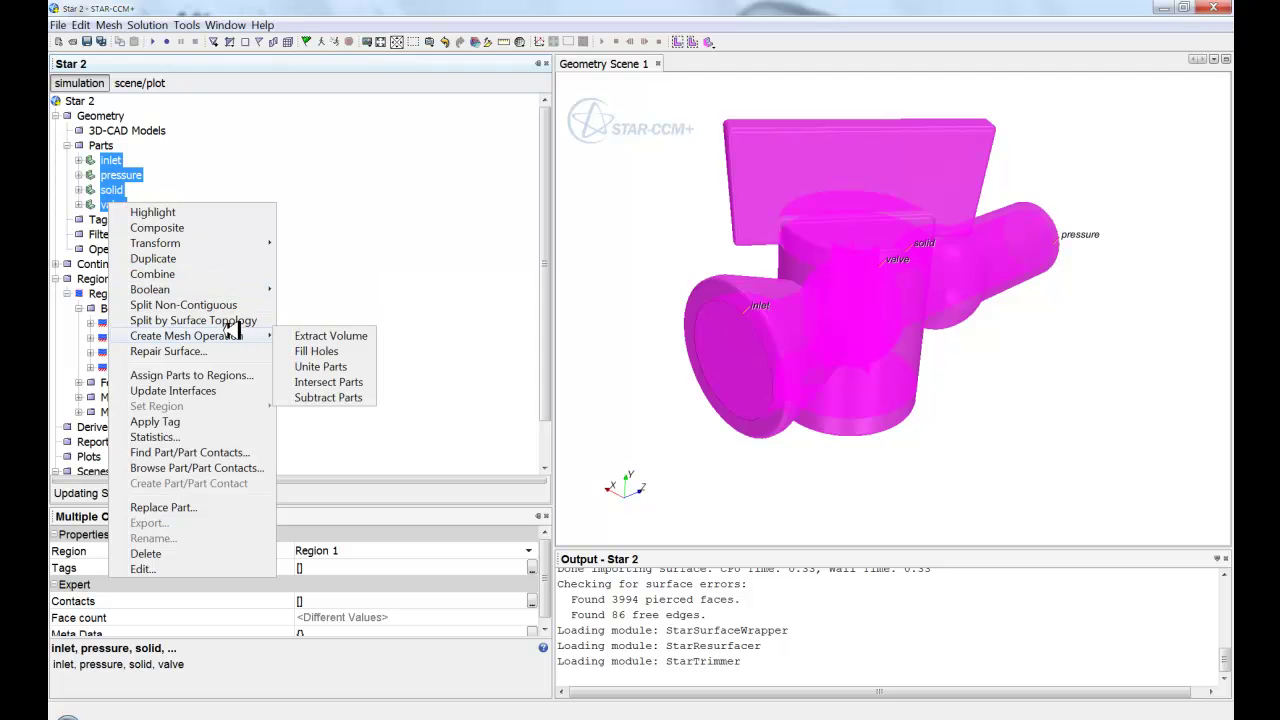
pyautogui.moveTo(236, 245)
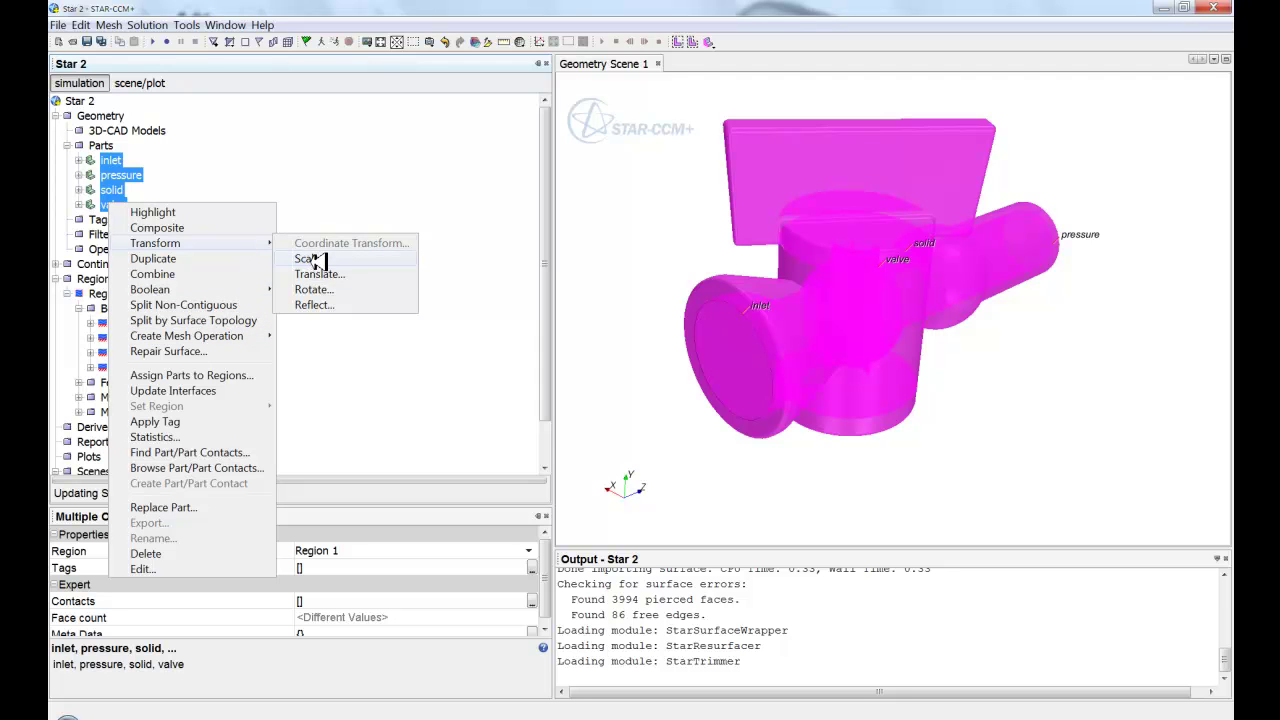
pyautogui.click(318, 260)
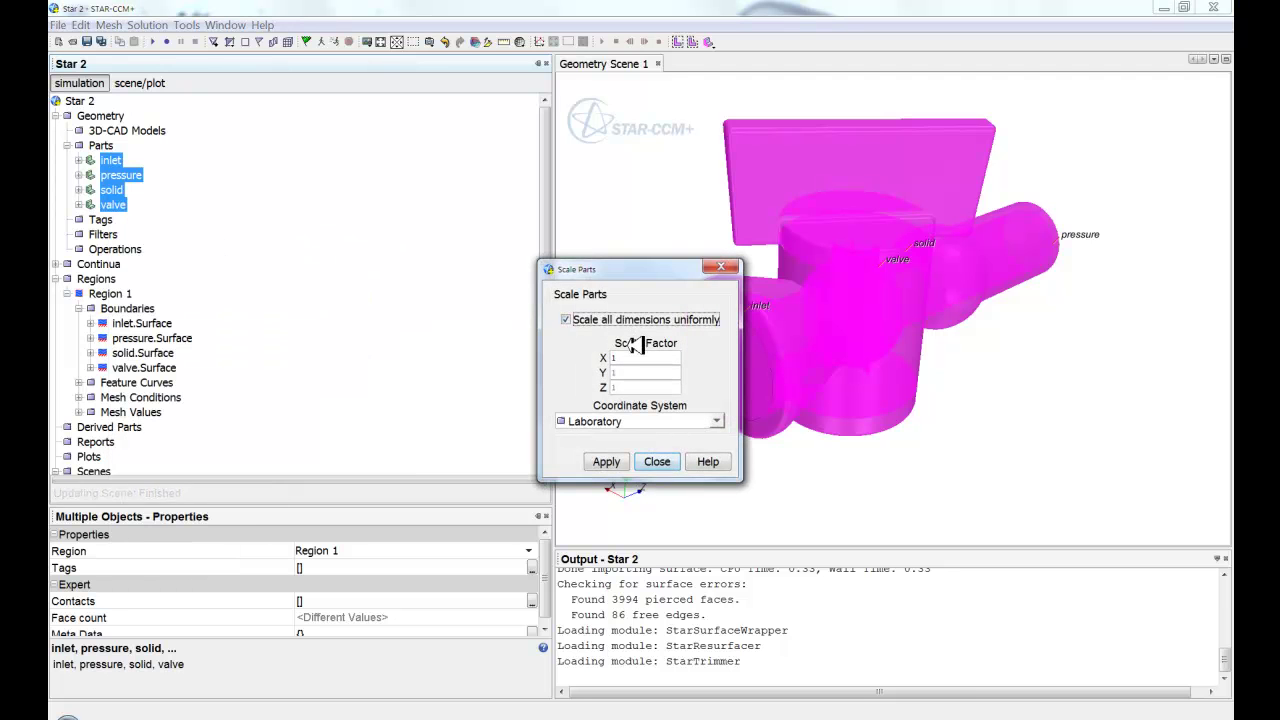
pyautogui.click(637, 358)
pyautogui.write('.01')
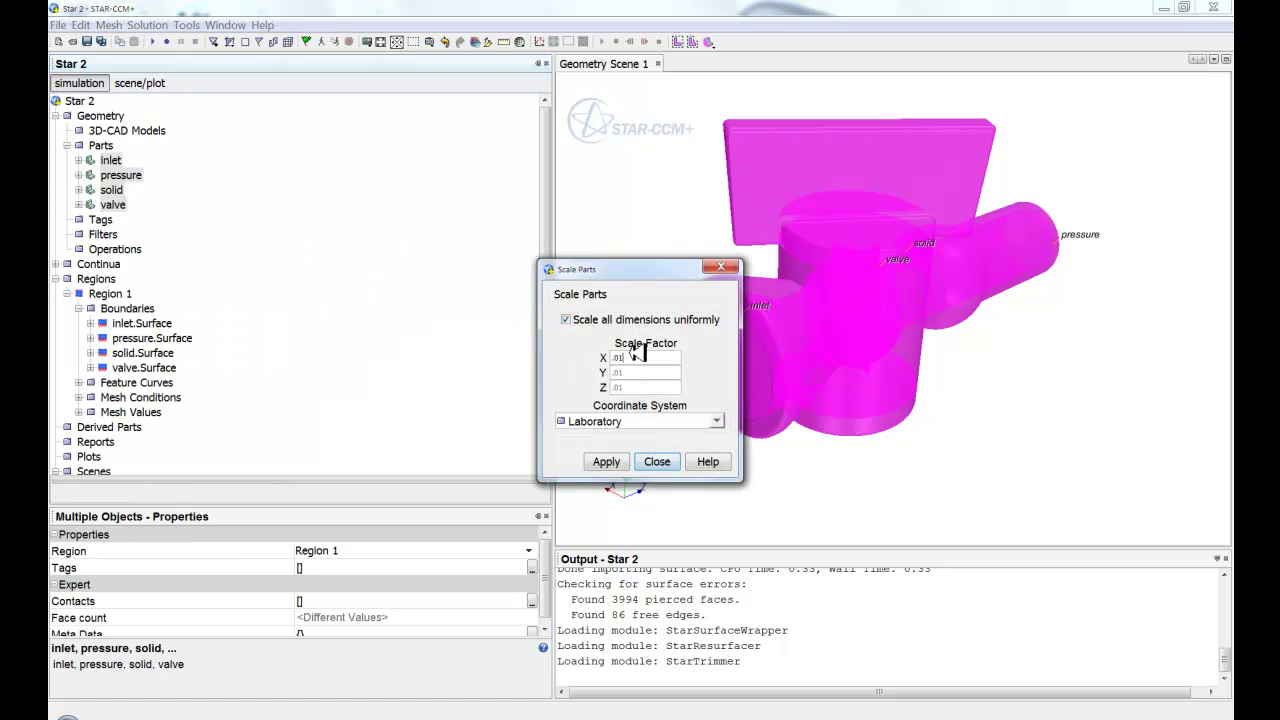
pyautogui.click(621, 461)
pyautogui.click(656, 461)
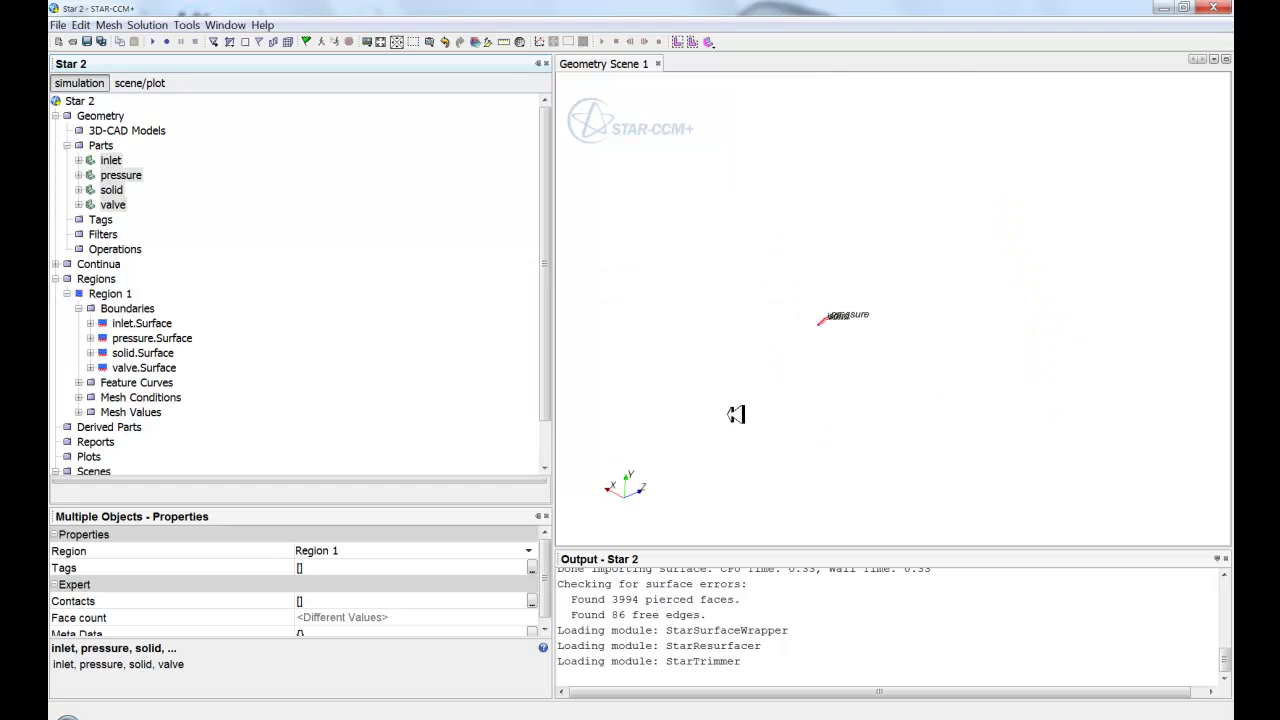
# Fit the rescaled valve to the view and measure across the inlet rim
pyautogui.press('r')
pyautogui.click(663, 455)
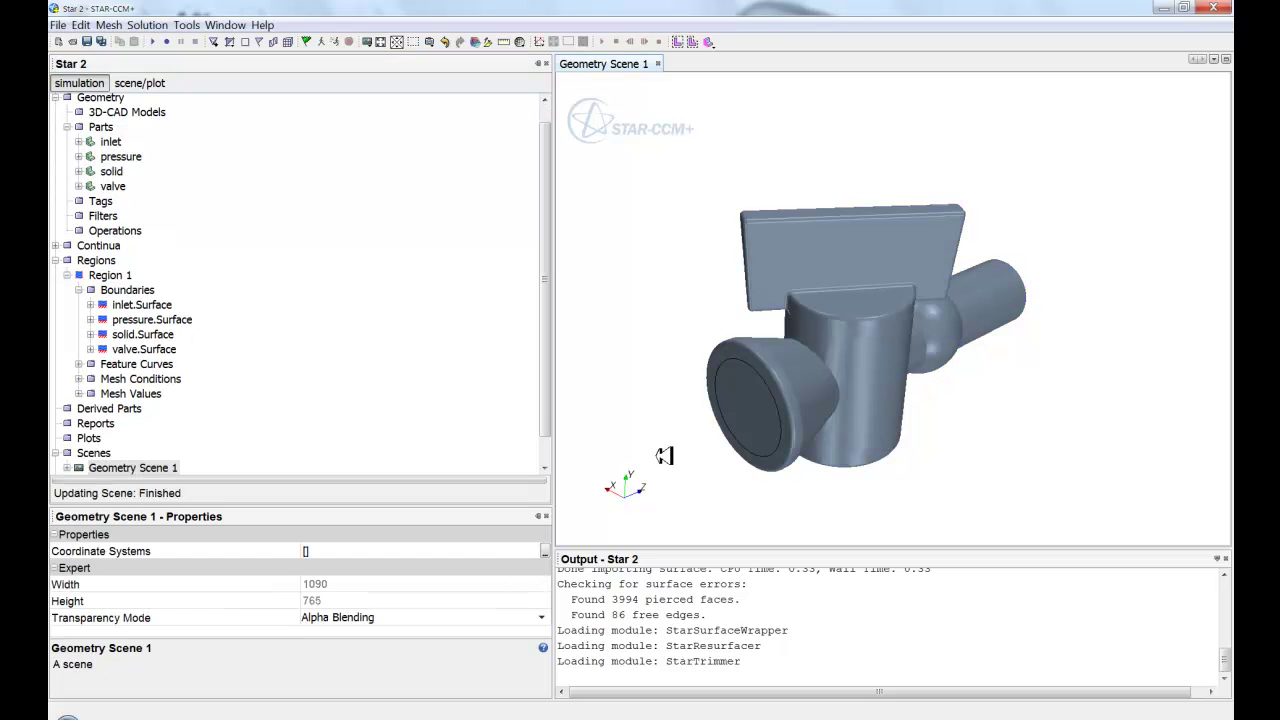
pyautogui.moveTo(663, 455); pyautogui.dragTo(715, 315)
pyautogui.click(505, 42)
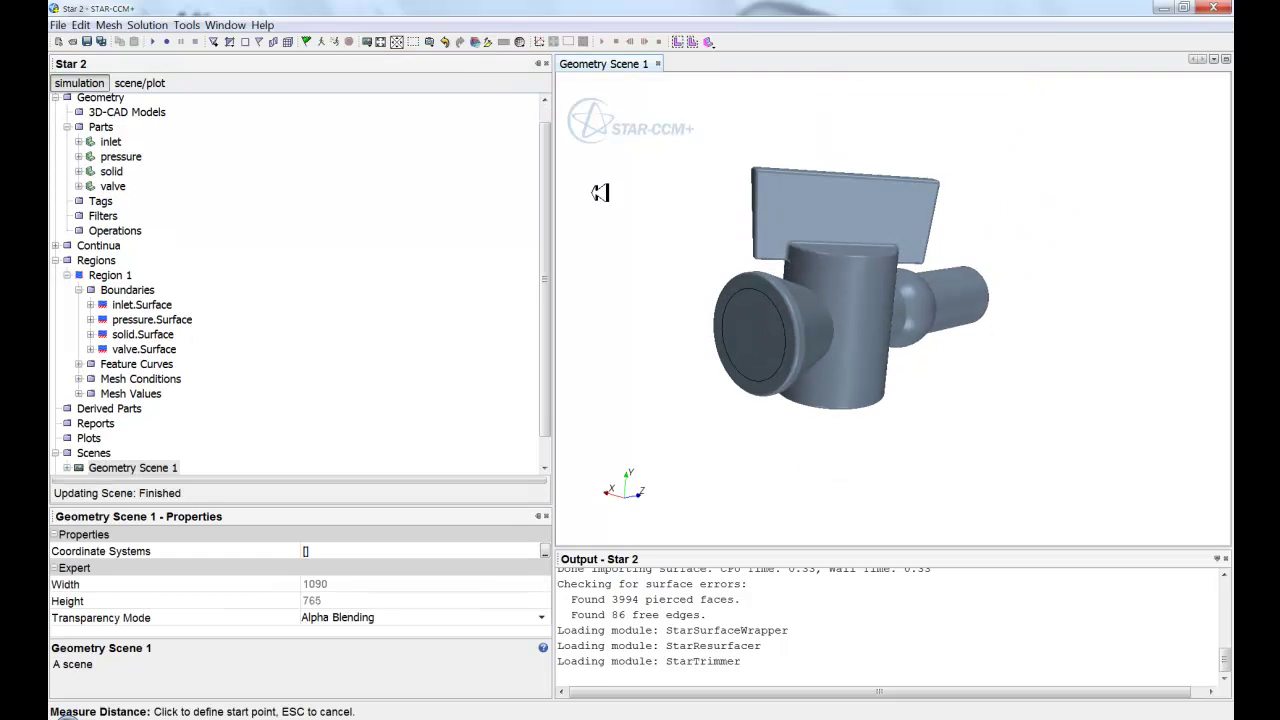
pyautogui.click(758, 290)
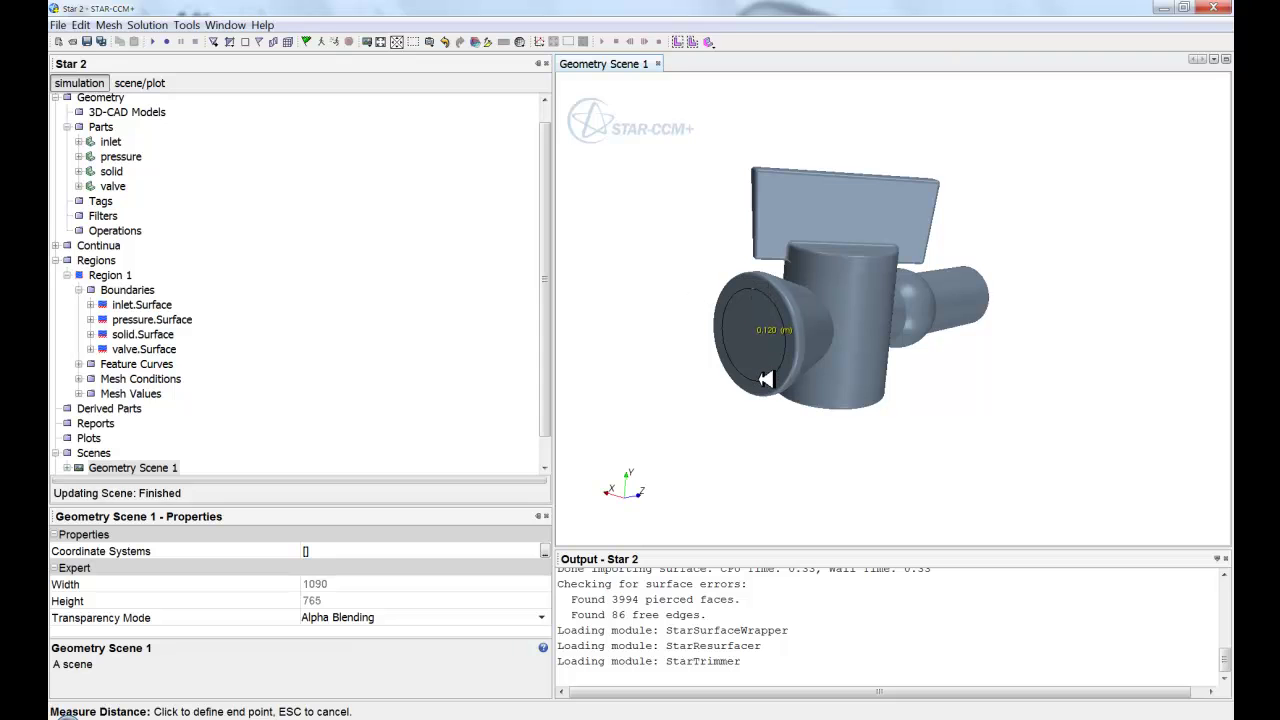
pyautogui.press('Escape')
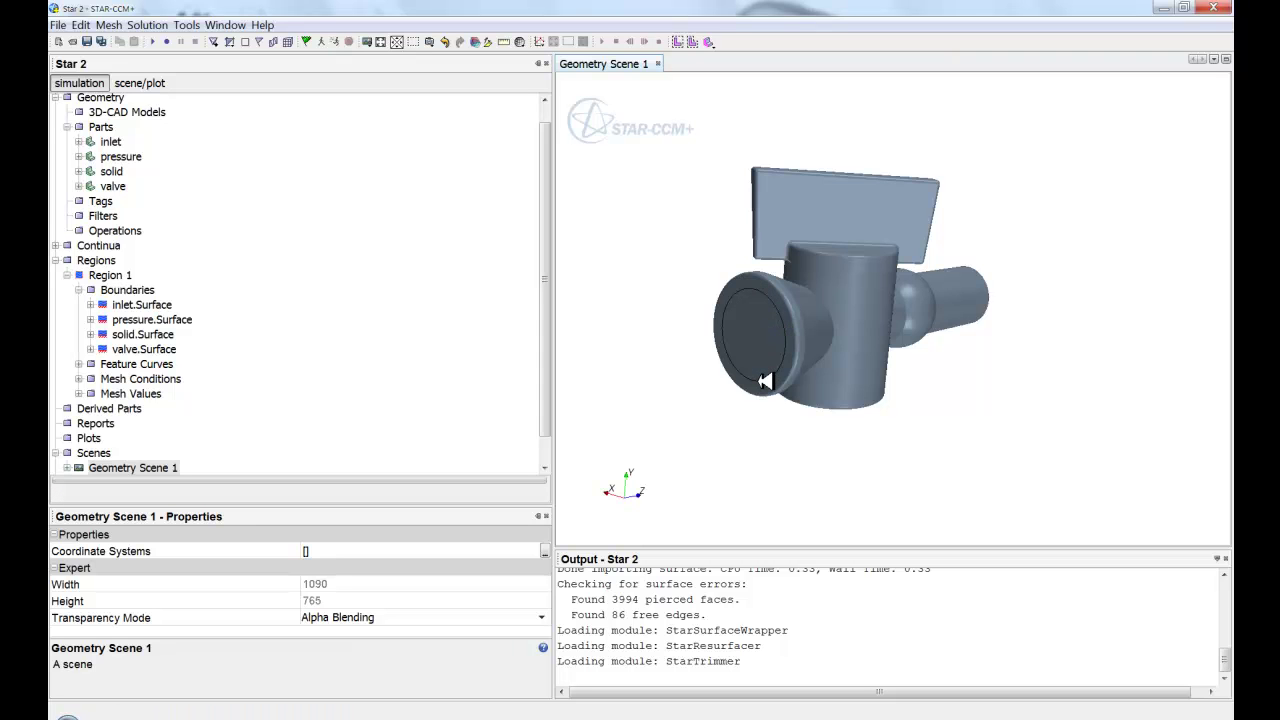
pyautogui.moveTo(812, 332); pyautogui.dragTo(766, 354)
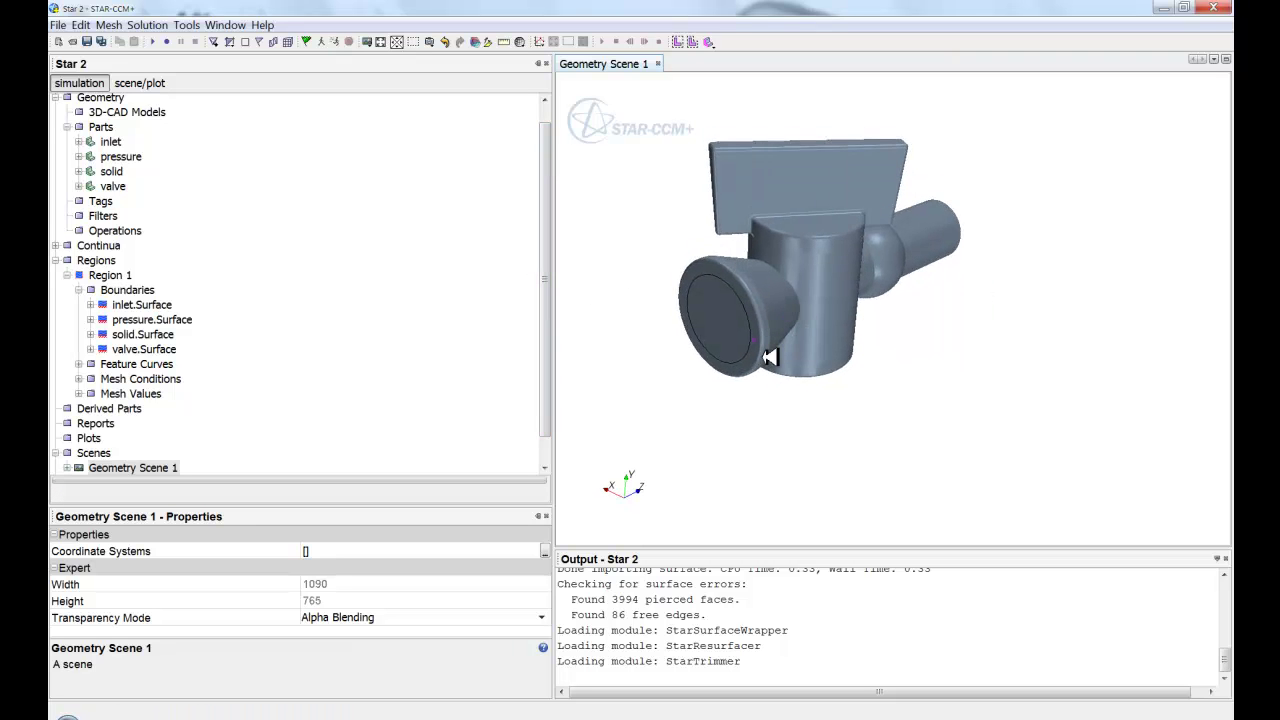
pyautogui.click(67, 127)
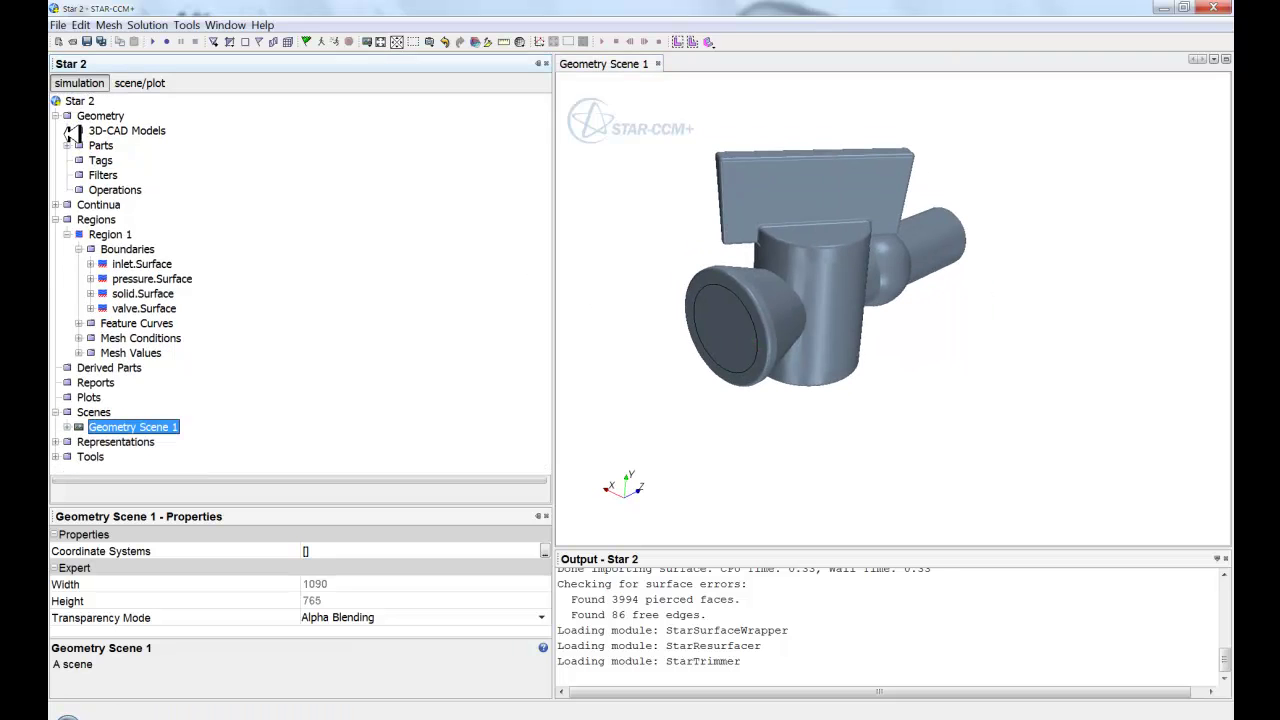
# Set Mesh 1's Base Size to 15.0 mm
pyautogui.click(57, 204)
pyautogui.click(67, 219)
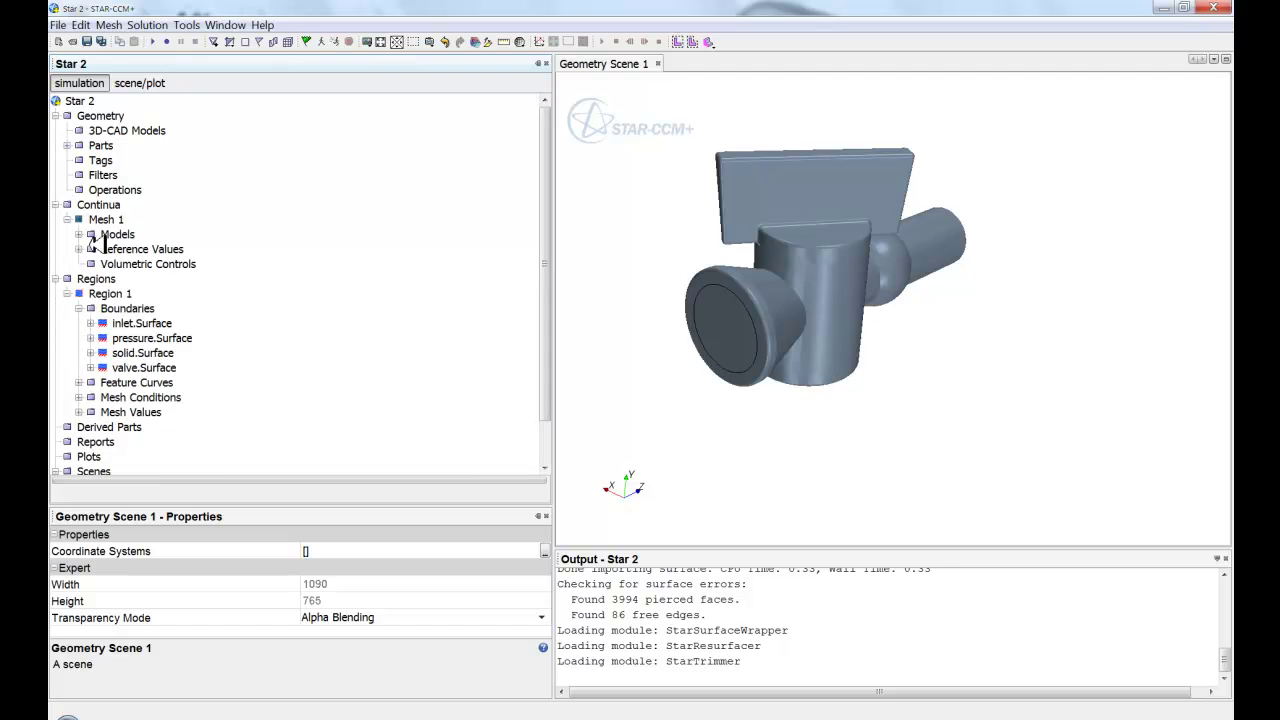
pyautogui.click(79, 249)
pyautogui.click(128, 264)
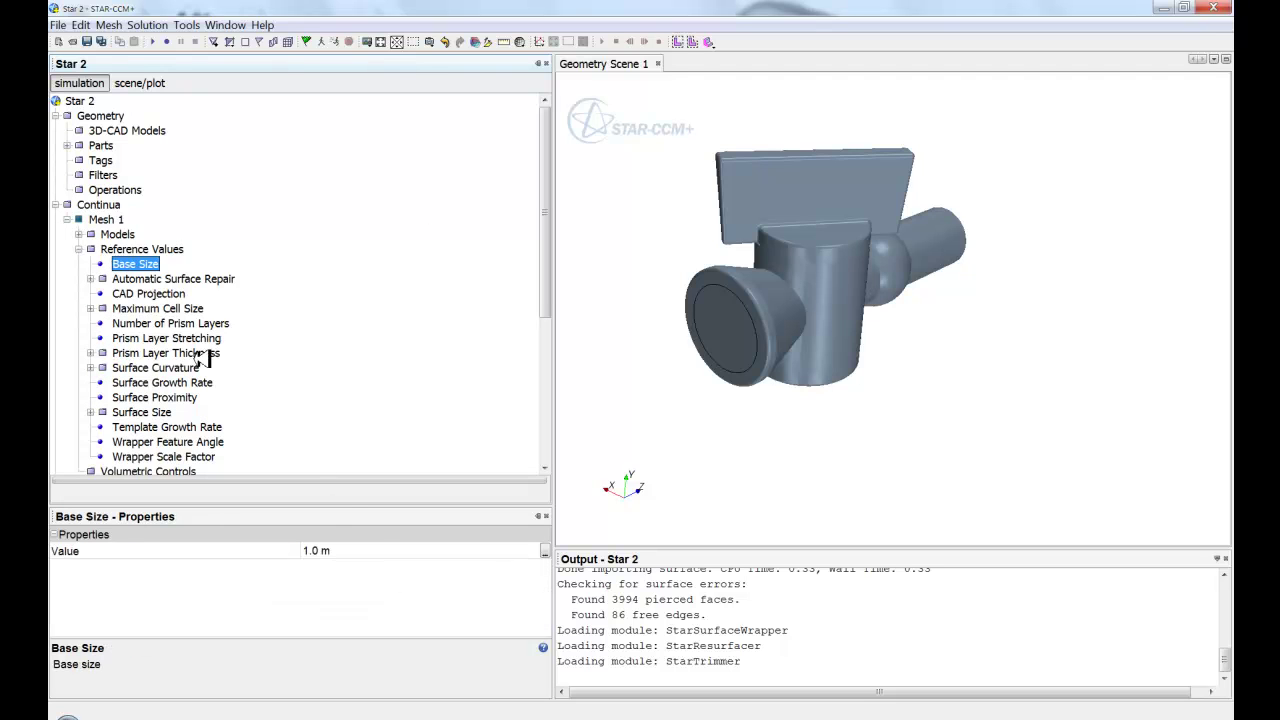
pyautogui.click(378, 550)
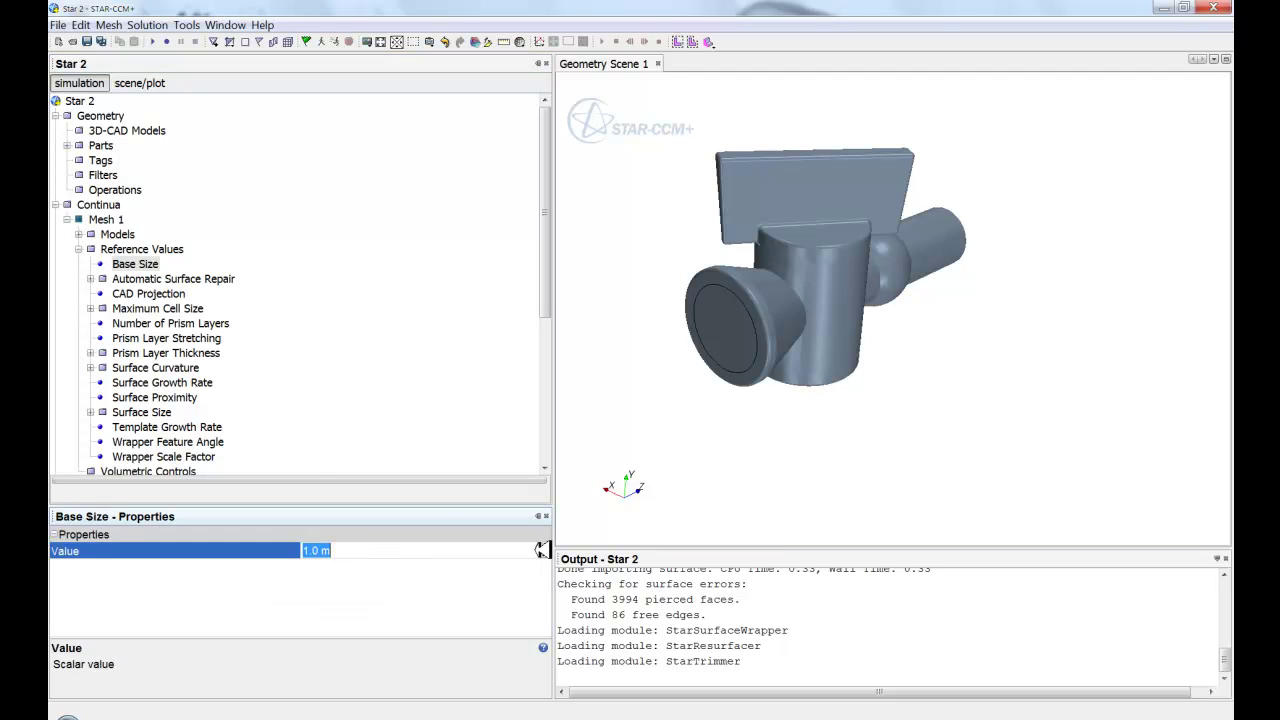
pyautogui.click(436, 550)
pyautogui.write('15.0 mm')
pyautogui.press('Return')
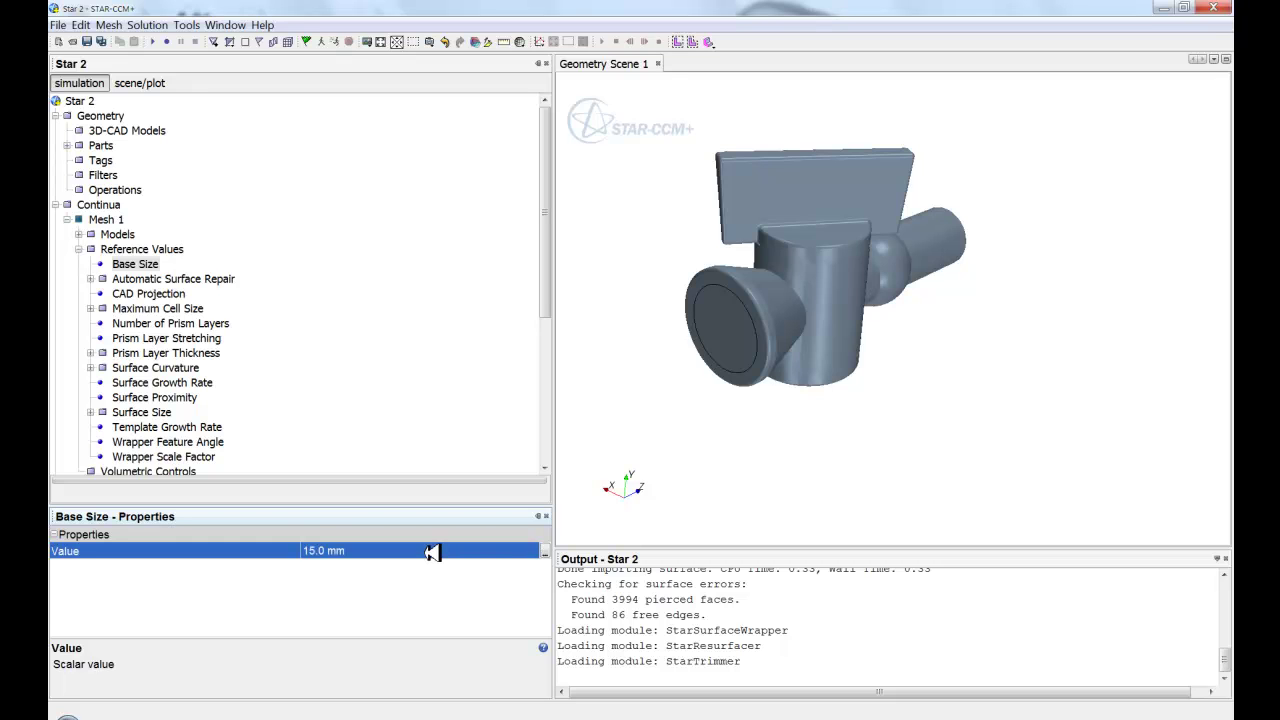
# Set the prism layer thickness to 20 percent of the base size
pyautogui.click(118, 323)
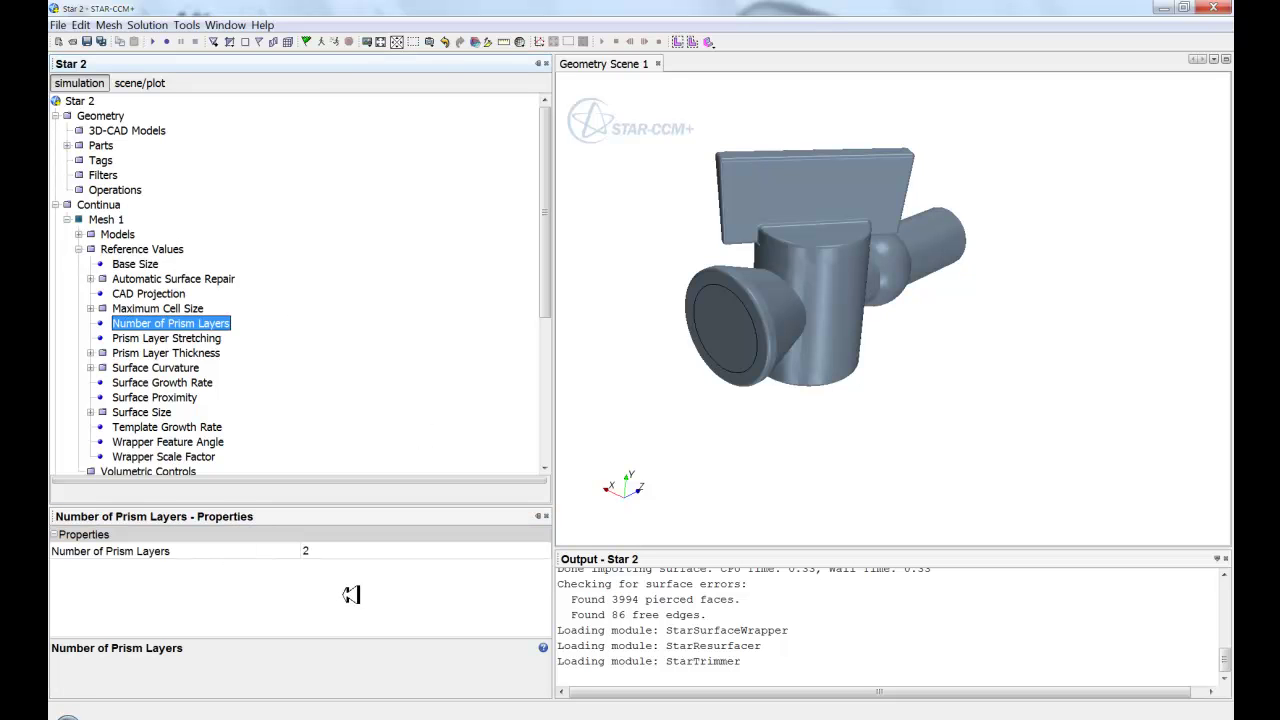
pyautogui.click(112, 353)
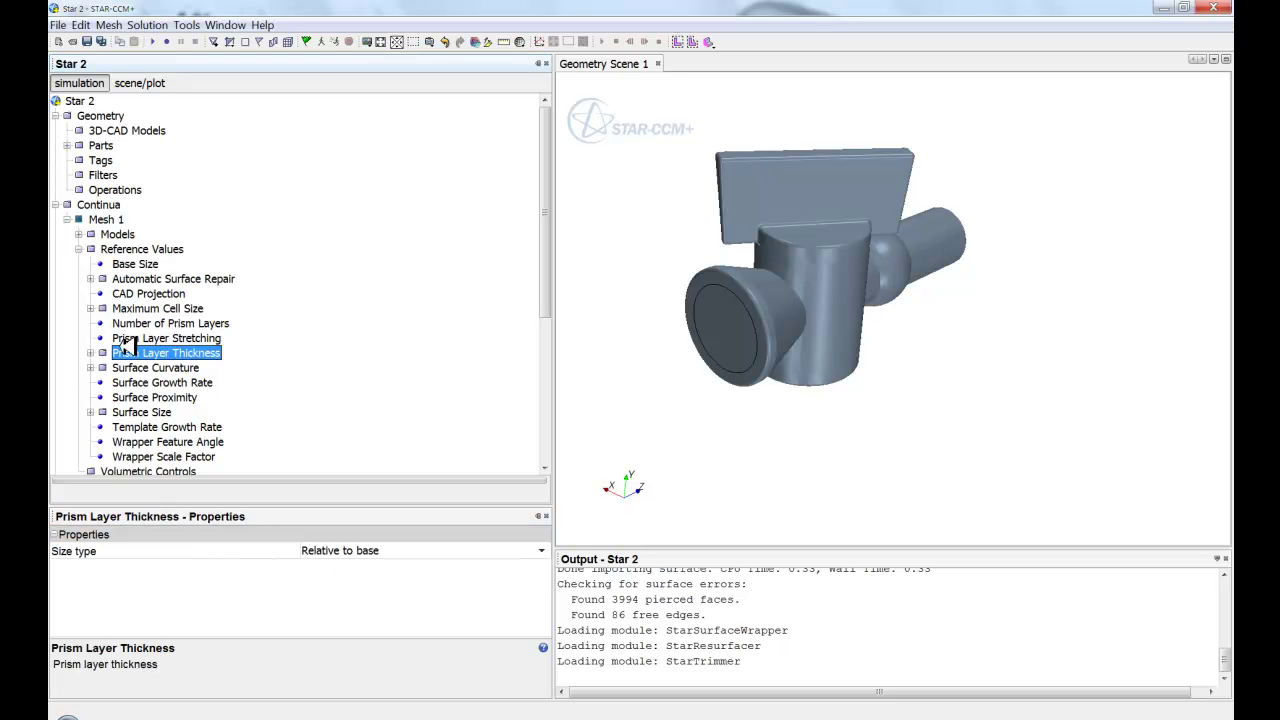
pyautogui.click(92, 353)
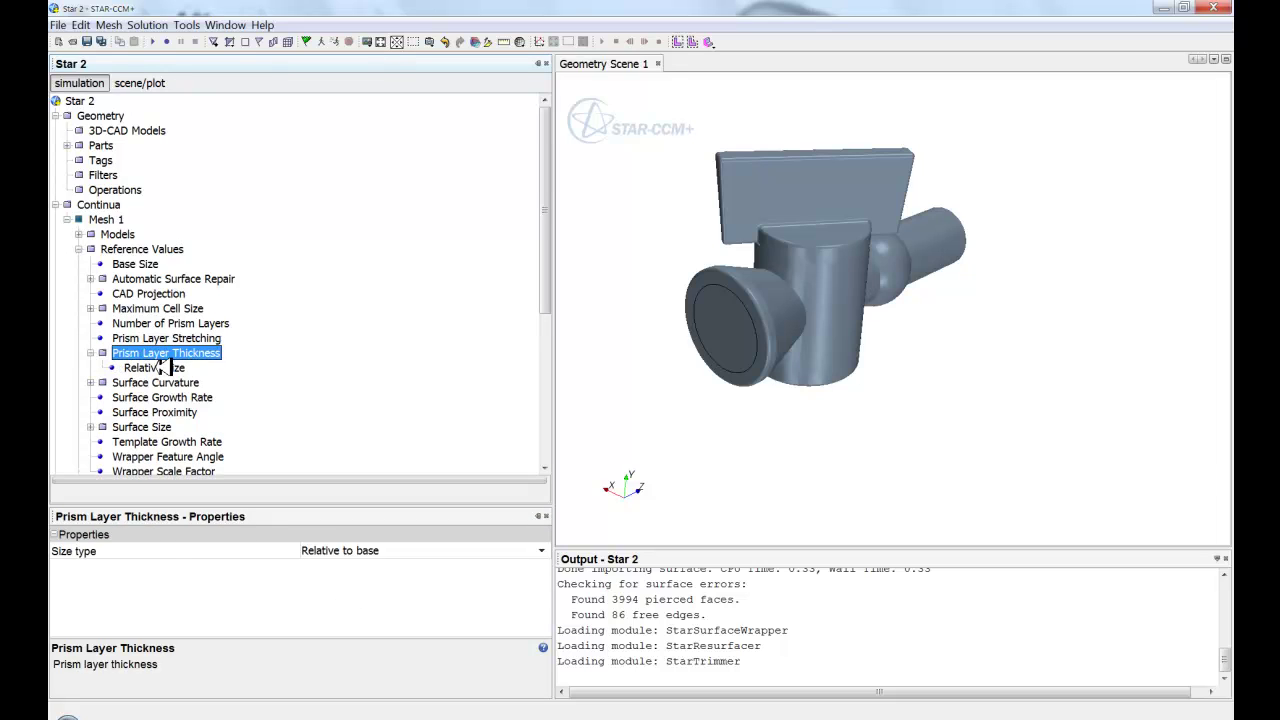
pyautogui.click(160, 367)
pyautogui.click(356, 550)
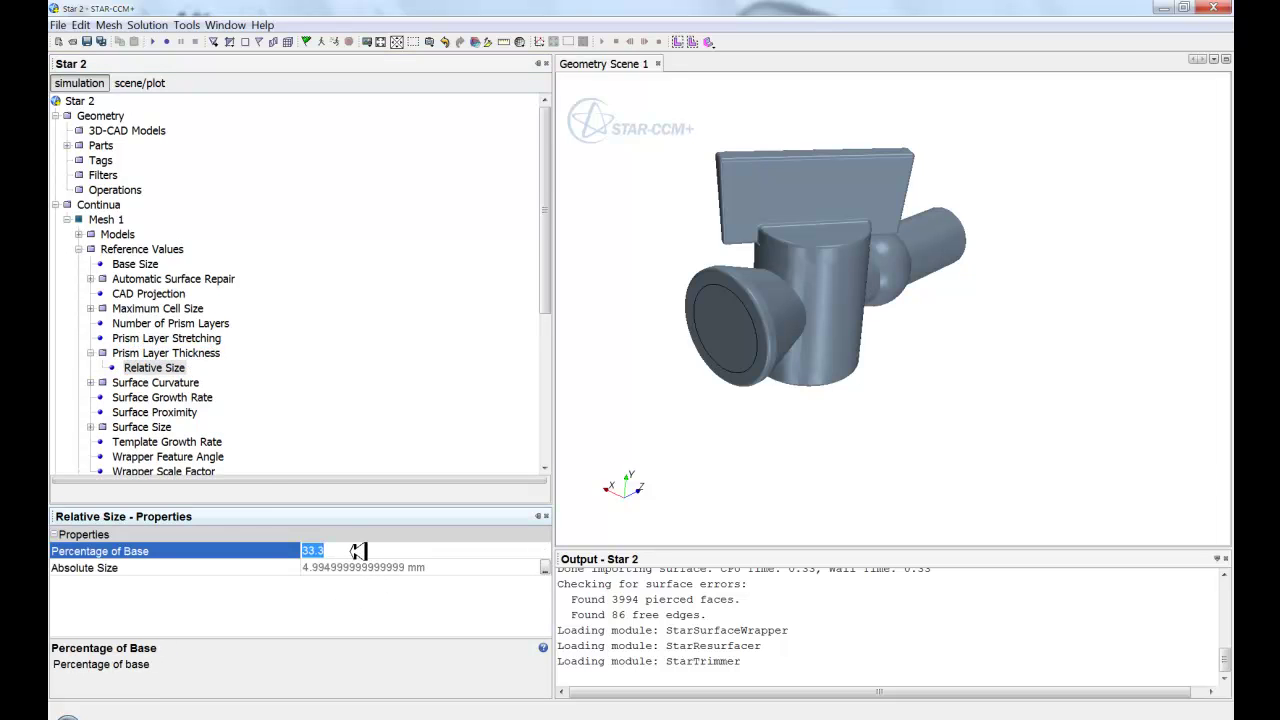
pyautogui.write('20')
pyautogui.press('Return')
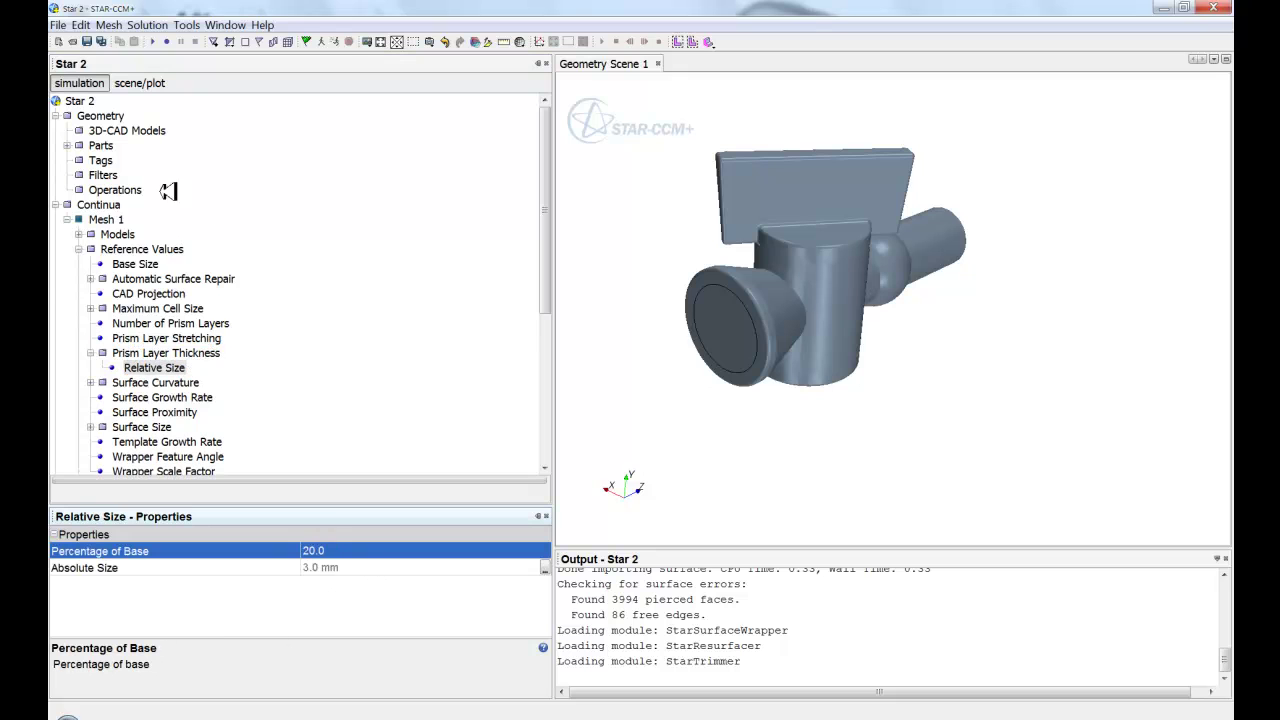
# Set the Wrapper Scale Factor to 80 percent and collapse Reference Values
pyautogui.scroll(-2, 145, 418)
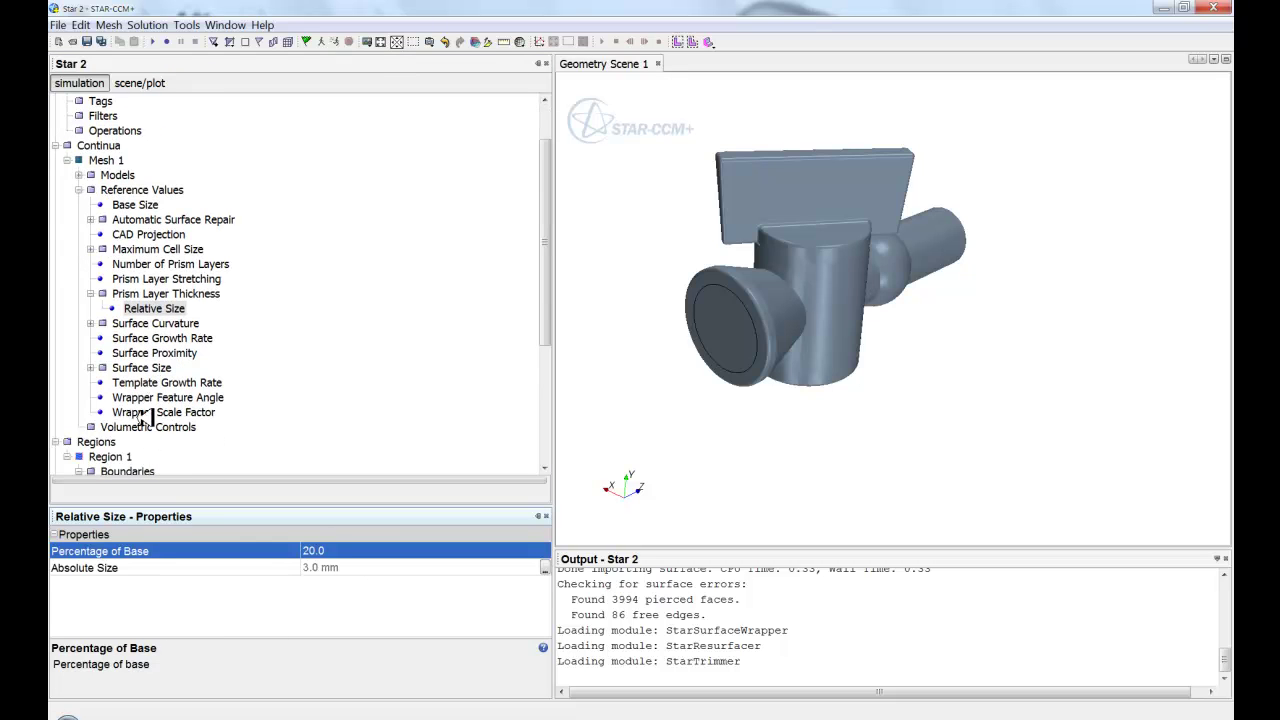
pyautogui.click(171, 407)
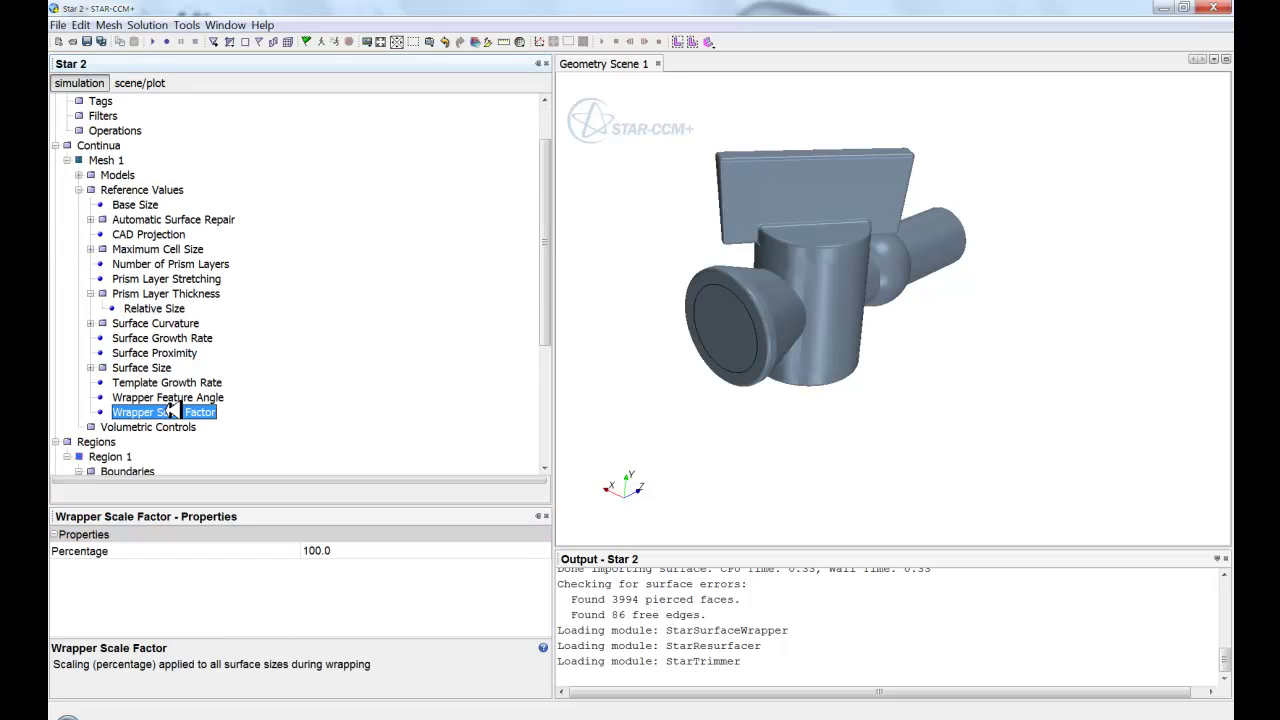
pyautogui.click(355, 548)
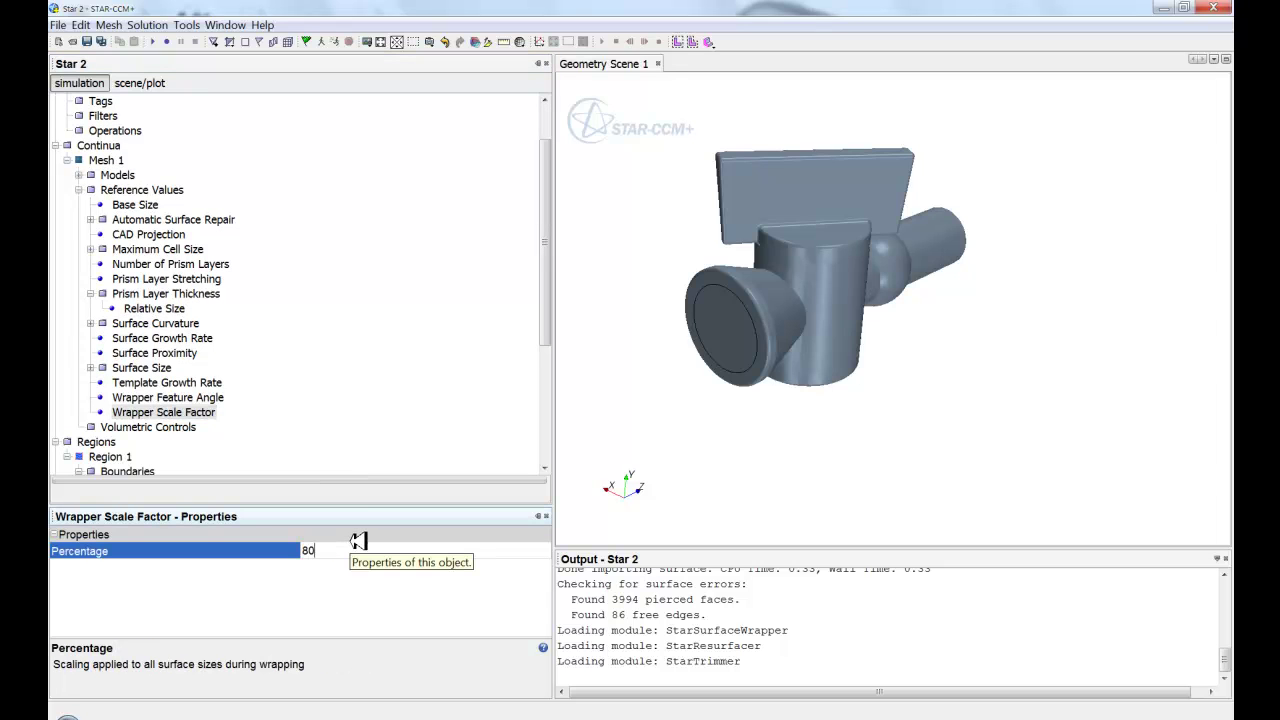
pyautogui.press('Return')
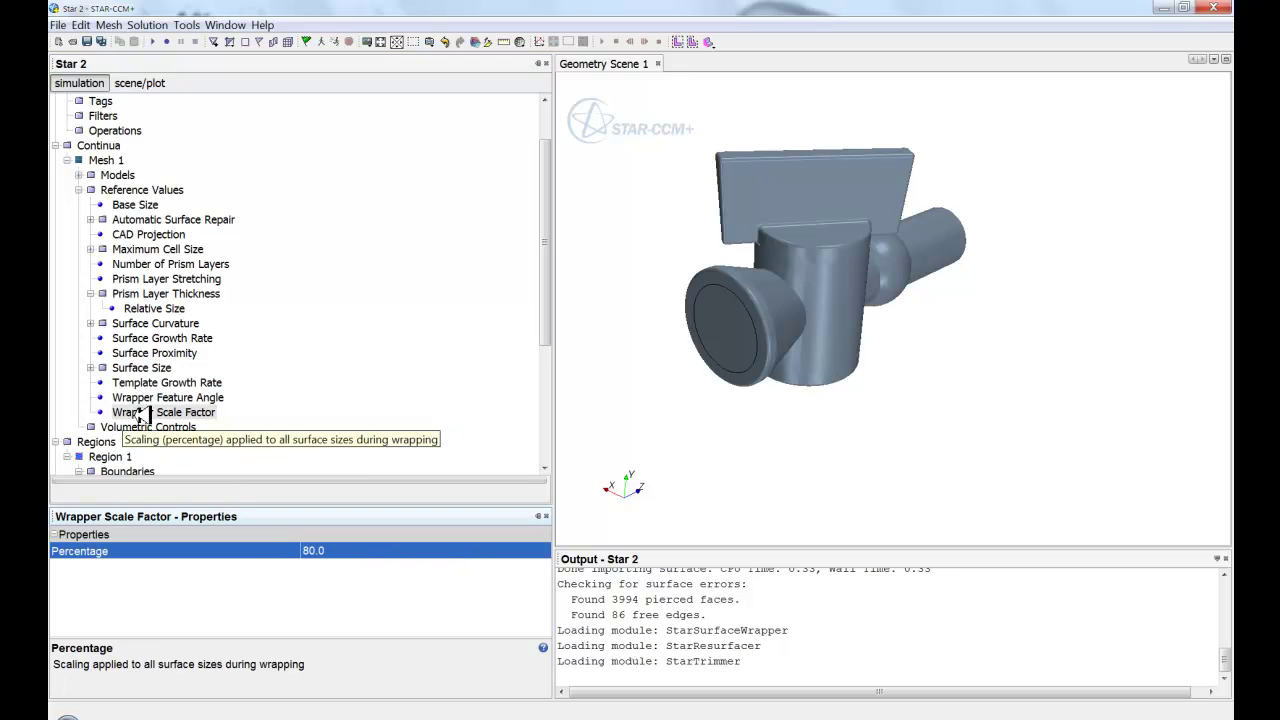
pyautogui.click(143, 205)
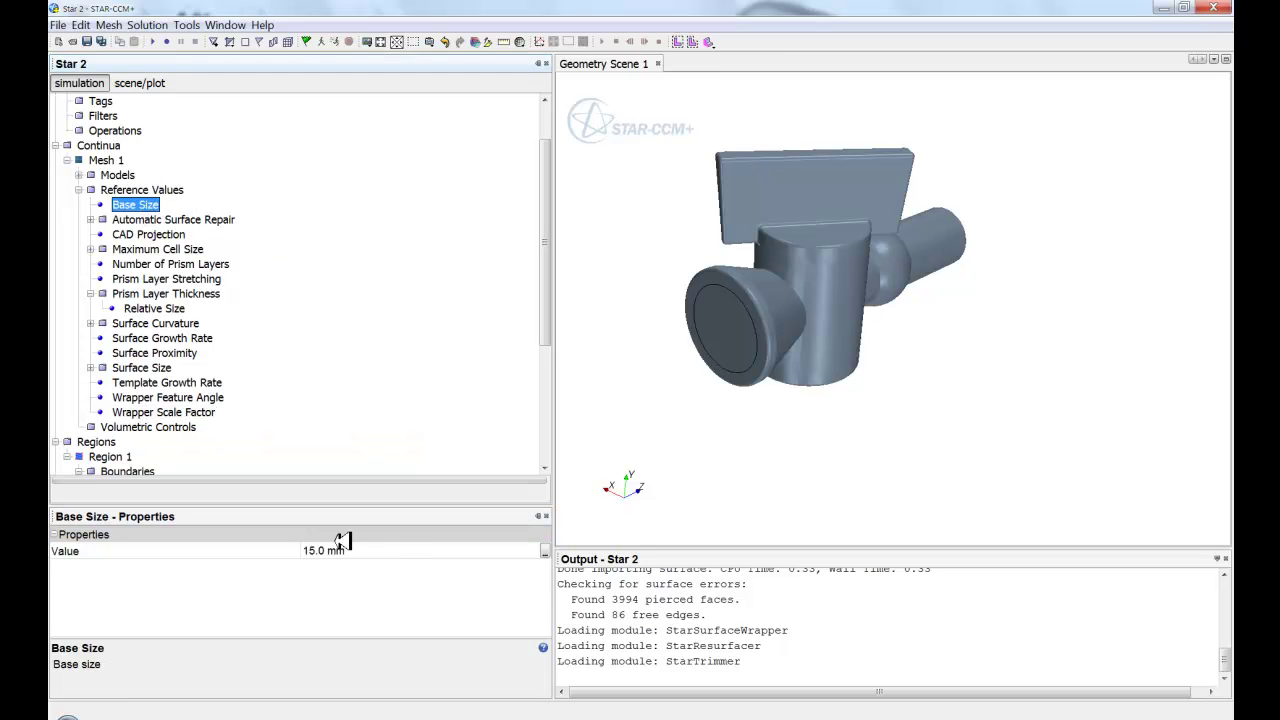
pyautogui.click(190, 413)
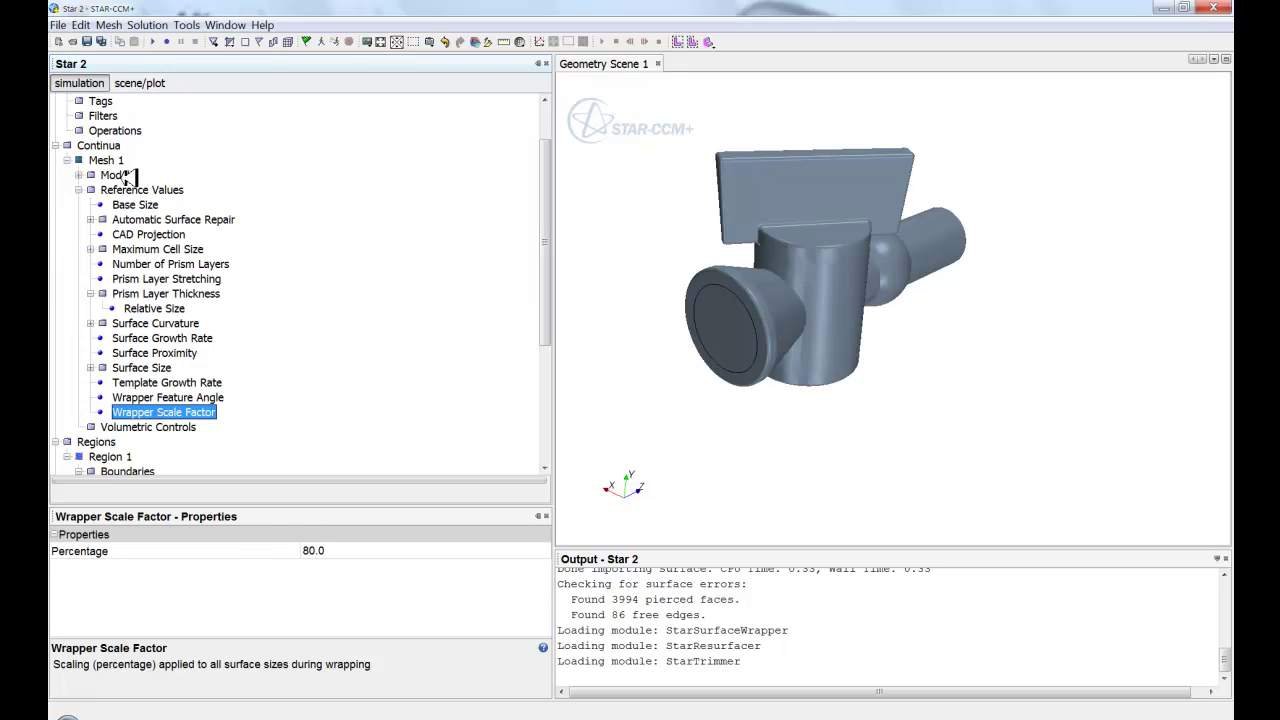
pyautogui.click(80, 189)
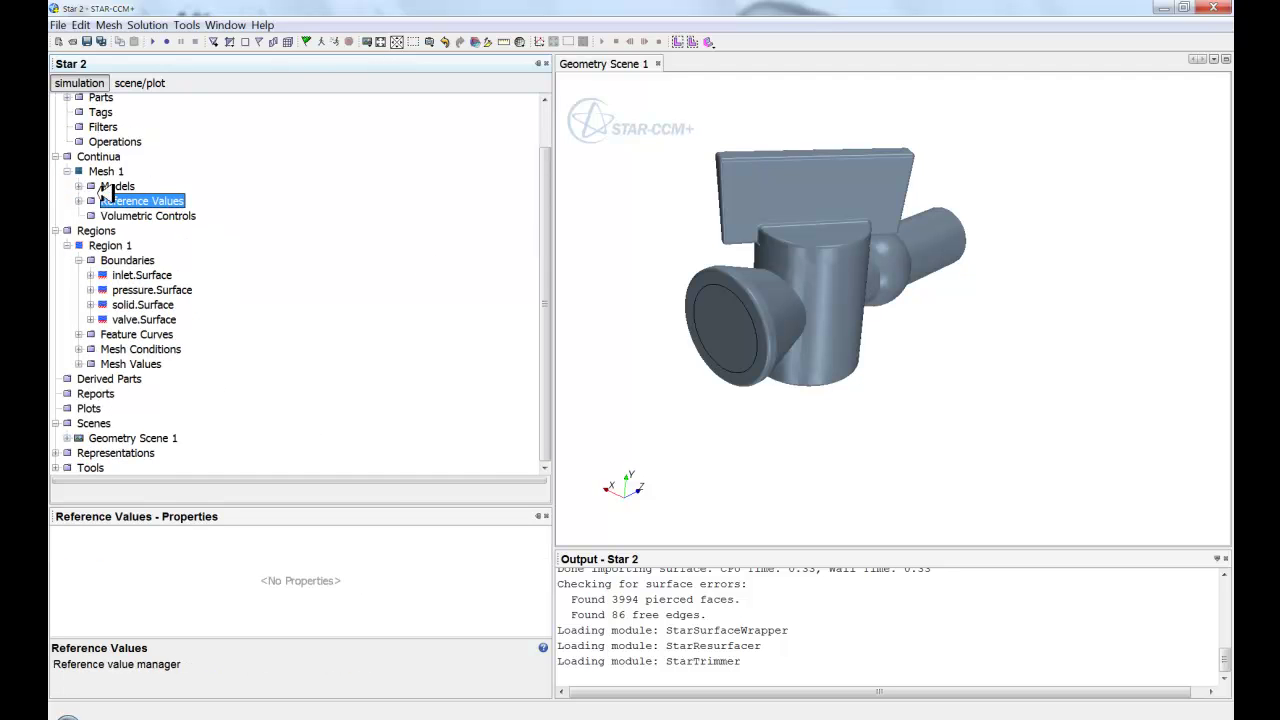
# Set the inlet.Surface boundary type to Velocity Inlet
pyautogui.rightClick(135, 217)
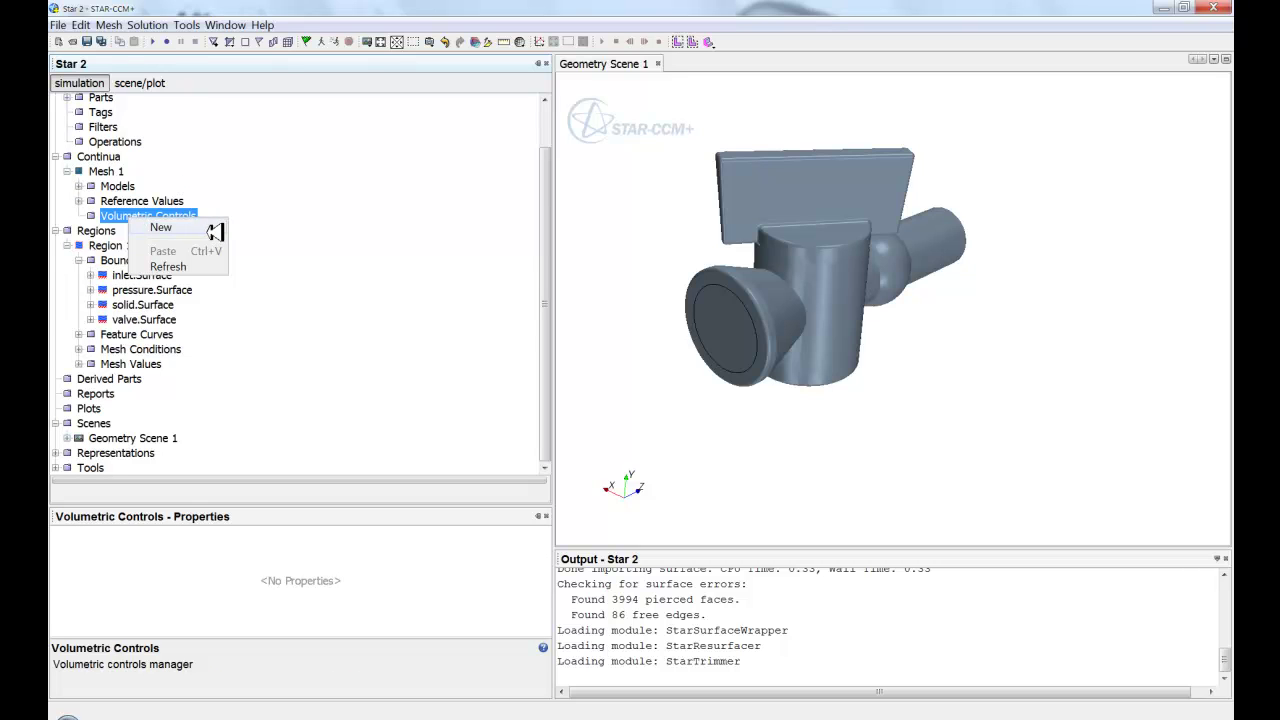
pyautogui.click(125, 216)
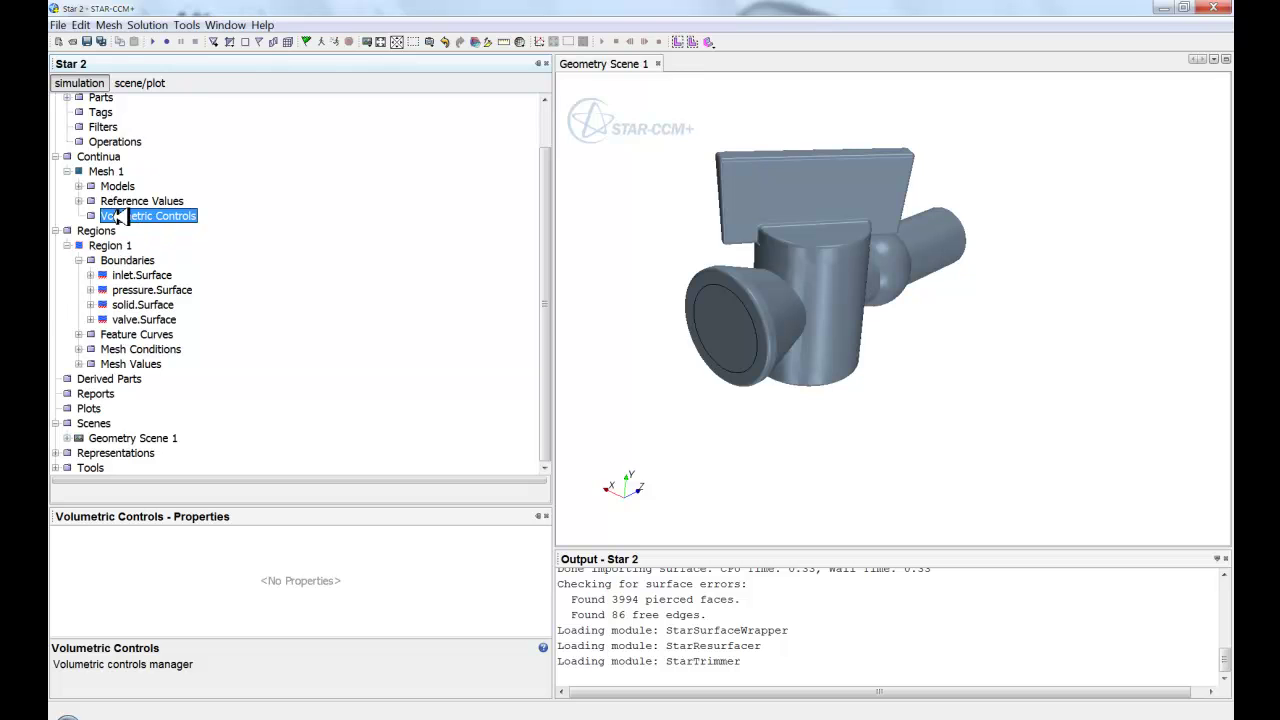
pyautogui.click(140, 276)
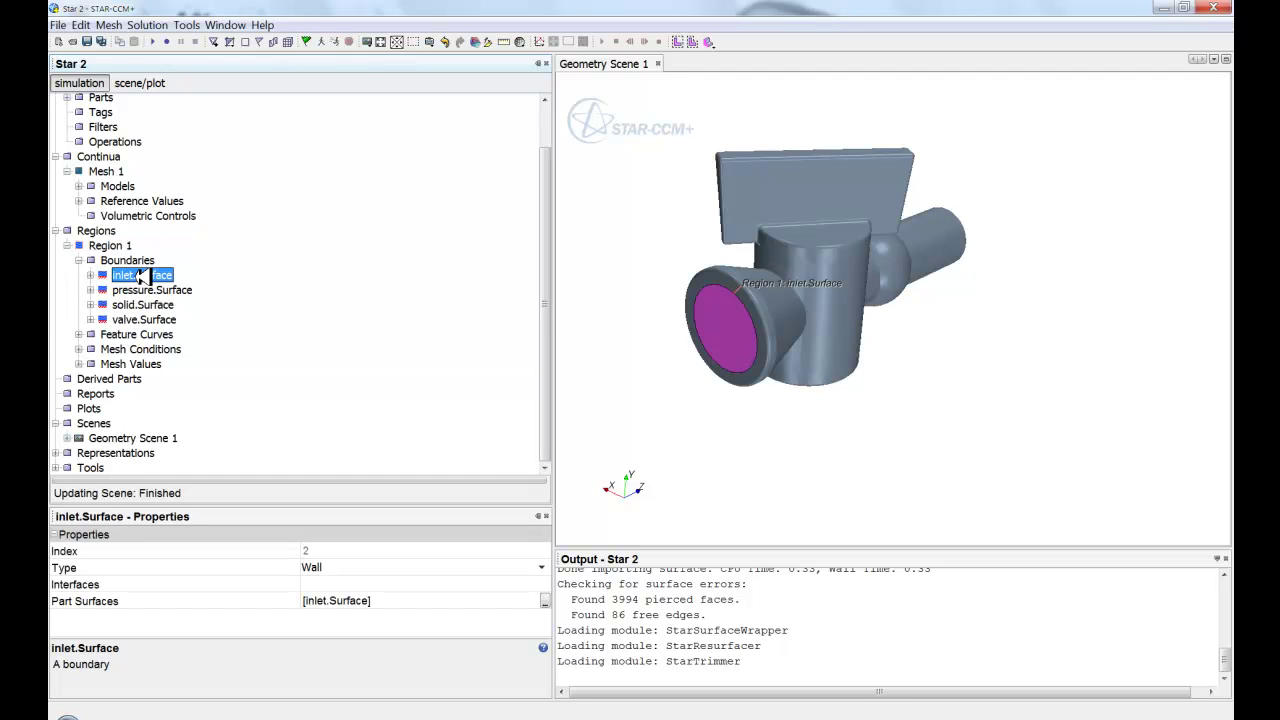
pyautogui.click(338, 567)
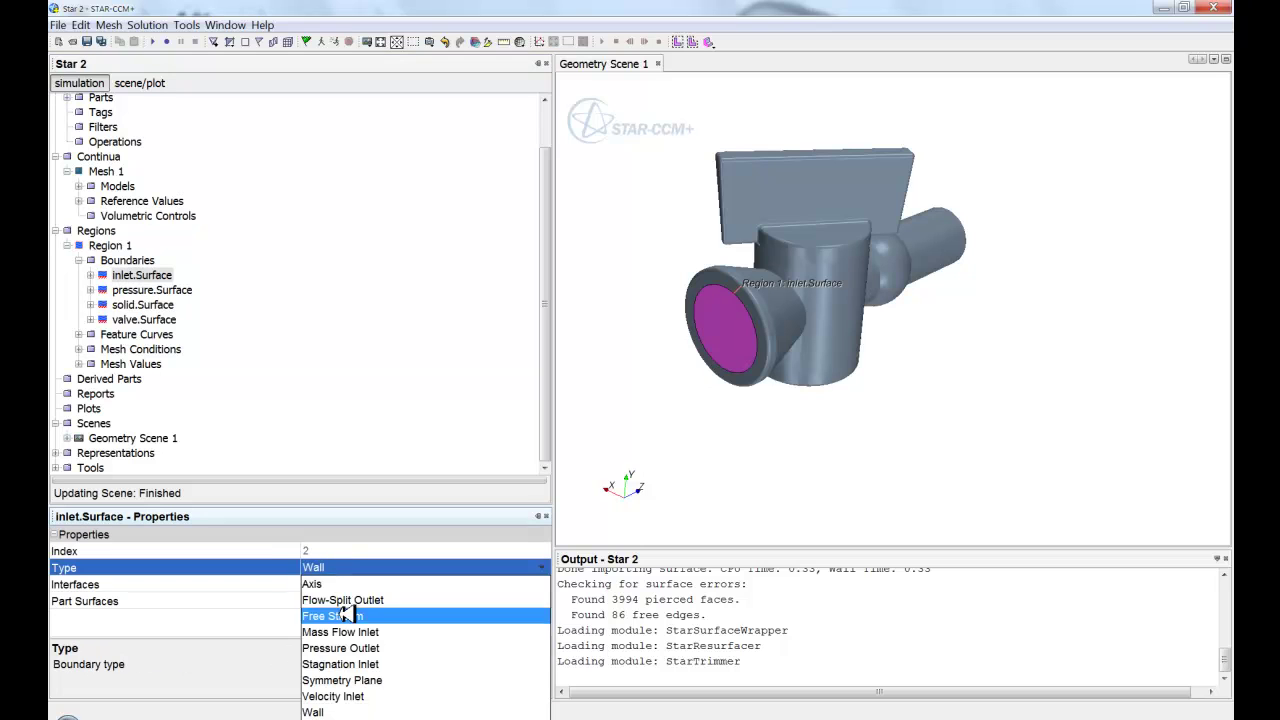
pyautogui.click(345, 695)
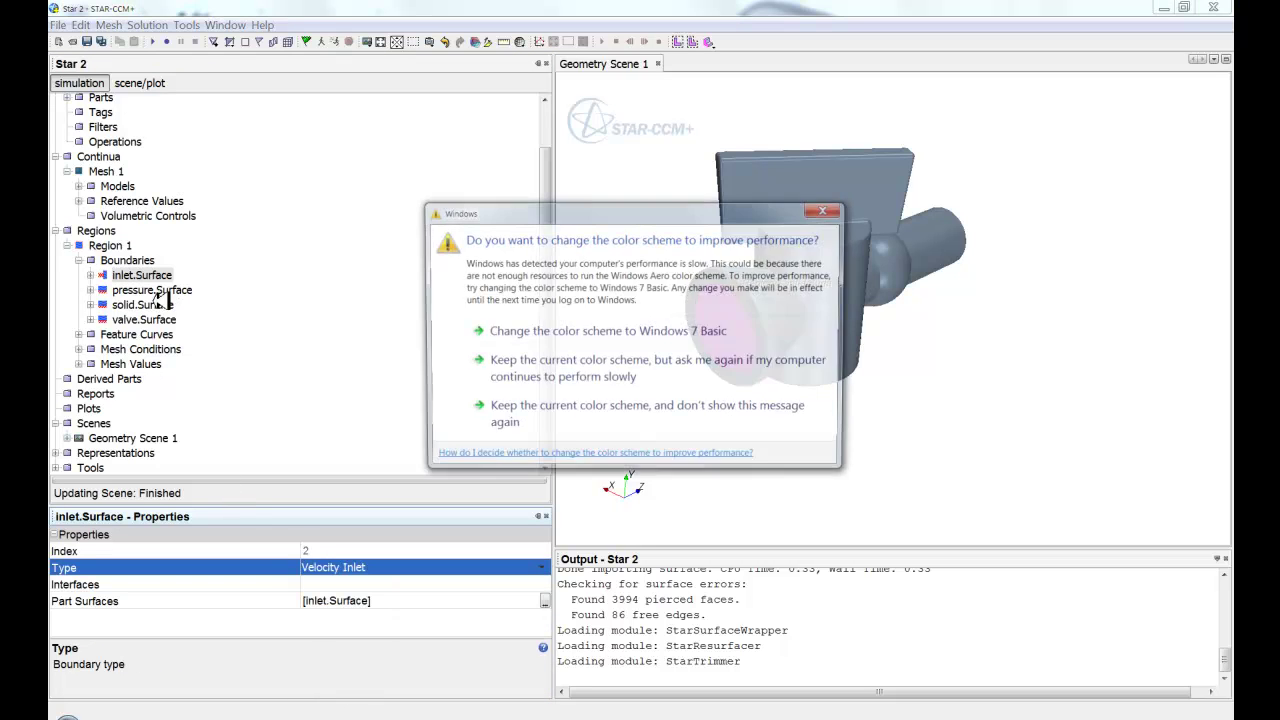
# Set the pressure.Surface boundary type to Pressure Outlet
pyautogui.click(152, 289)
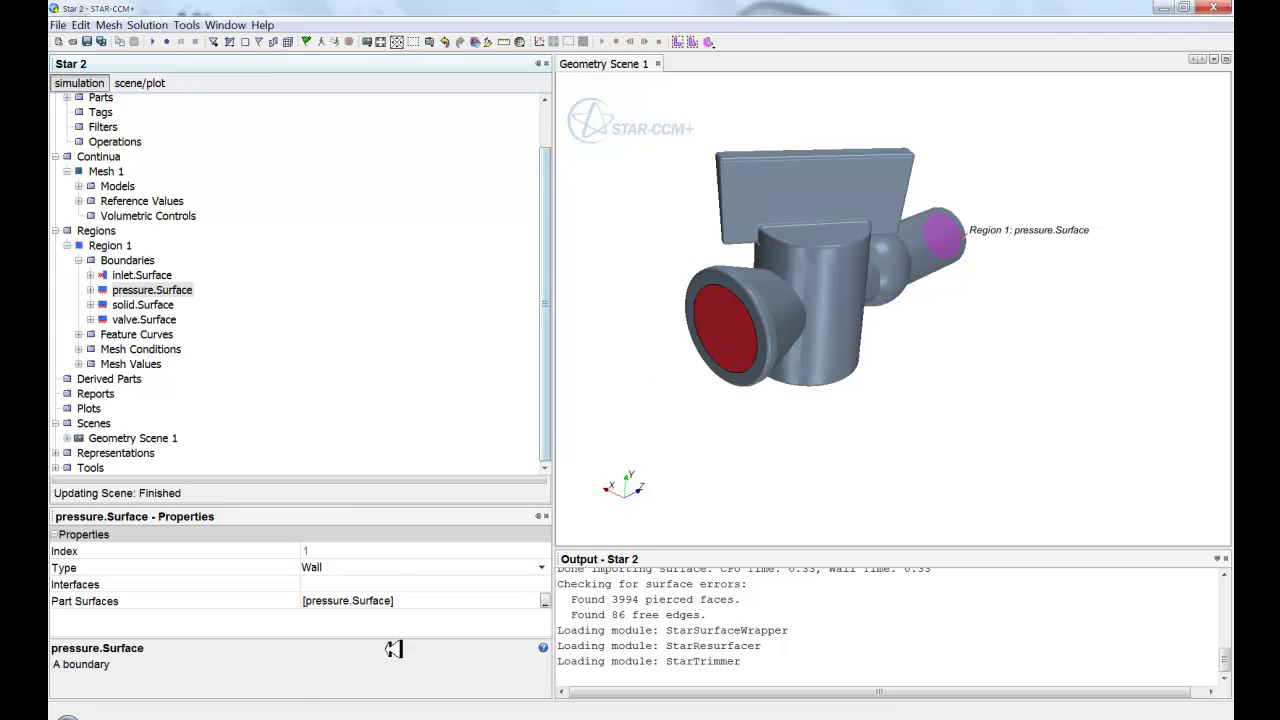
pyautogui.click(378, 567)
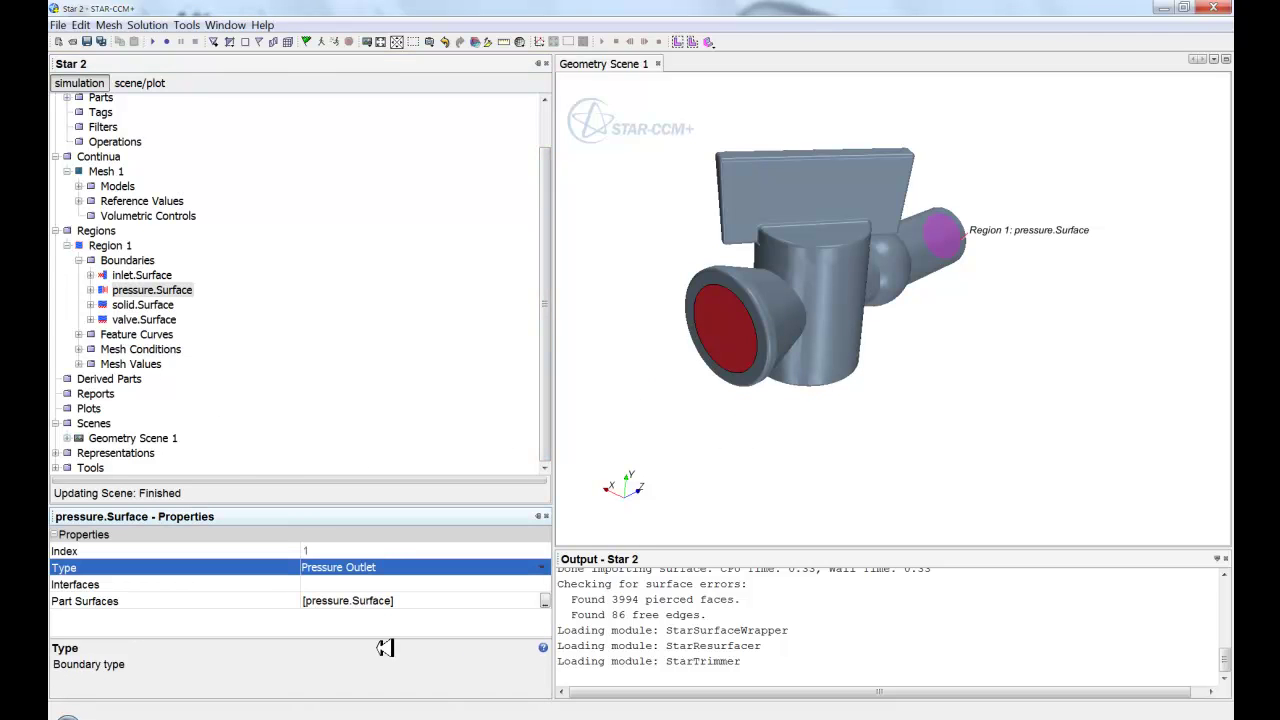
pyautogui.click(386, 650)
pyautogui.click(80, 364)
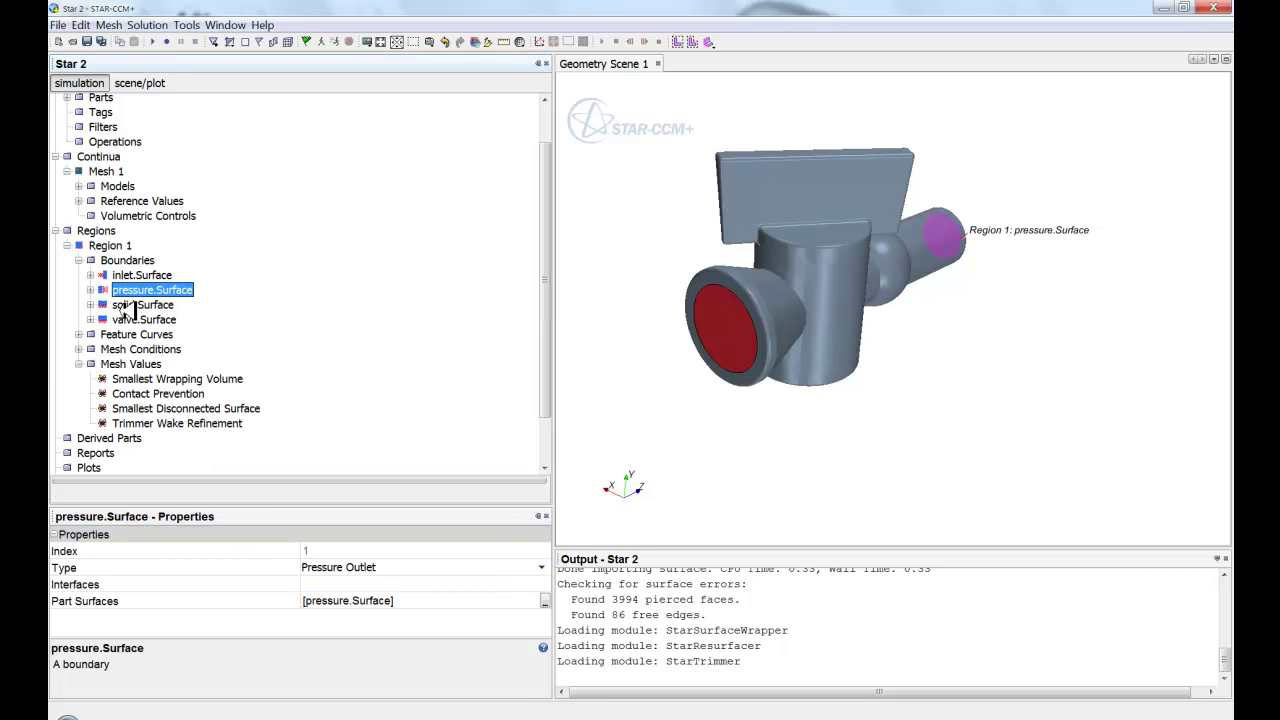
pyautogui.click(115, 274)
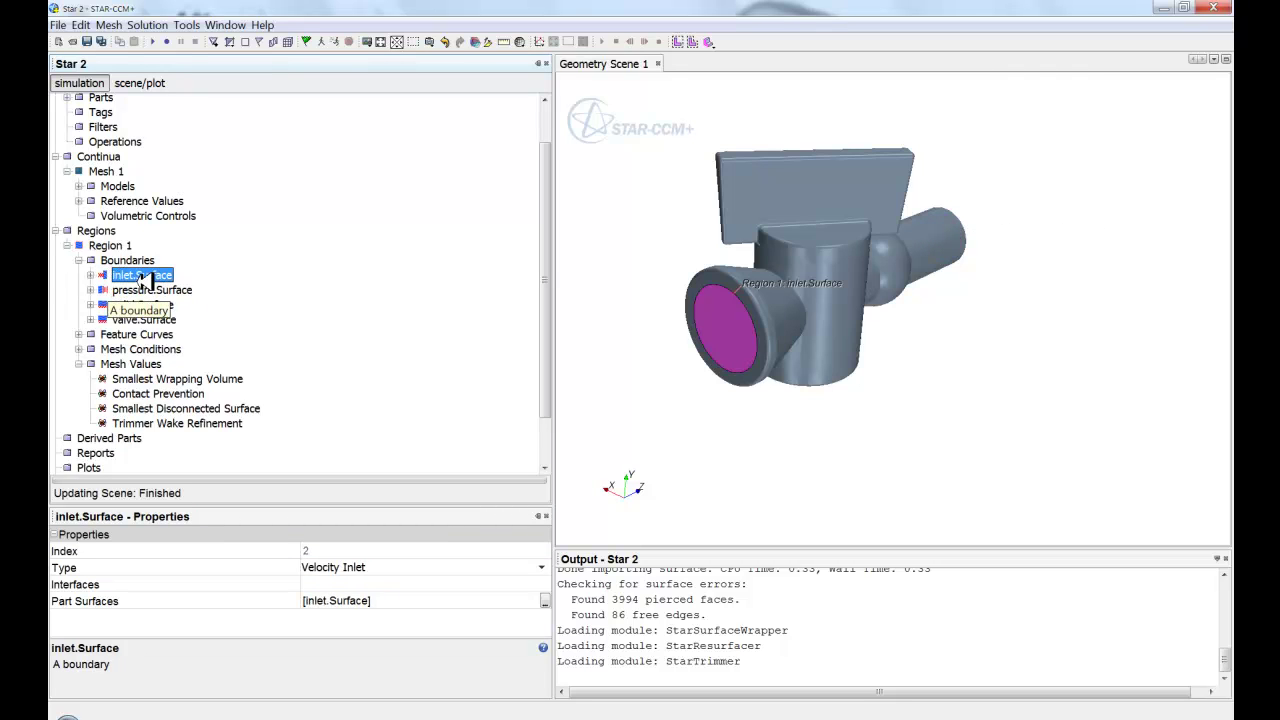
pyautogui.click(79, 259)
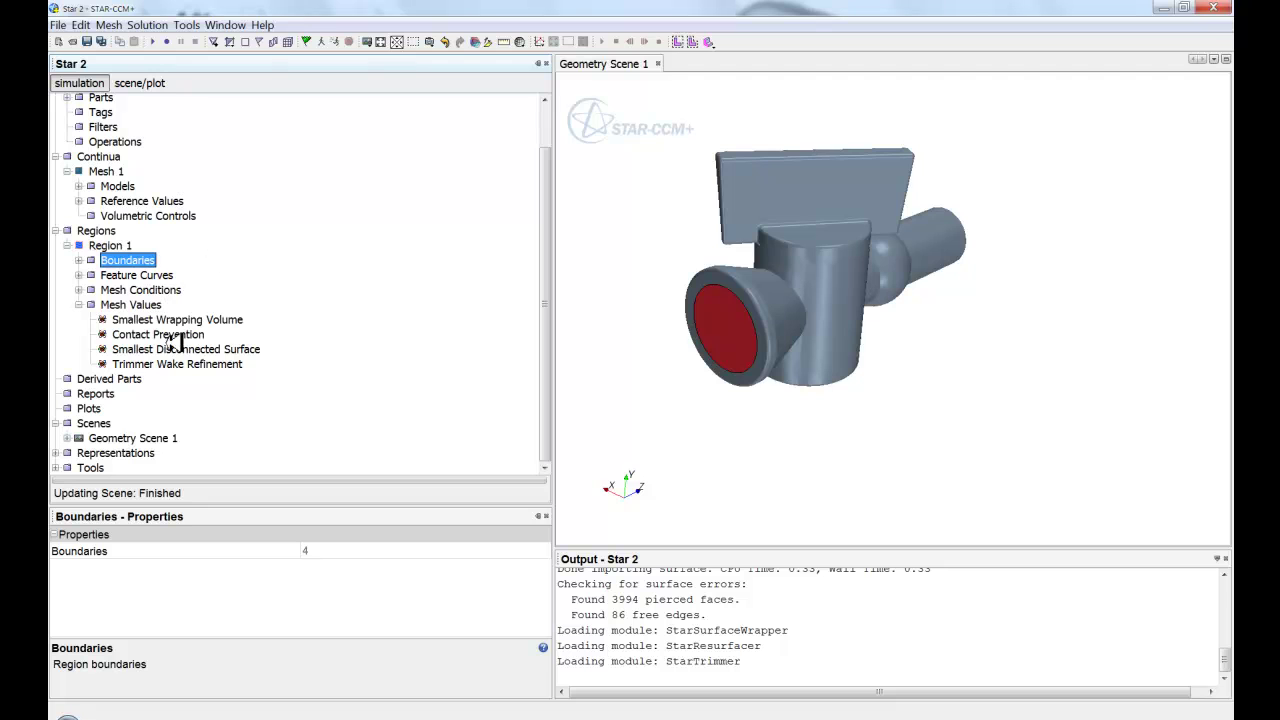
# Add a one-group contact prevention set covering all four Region 1 boundary surfaces
pyautogui.click(146, 336)
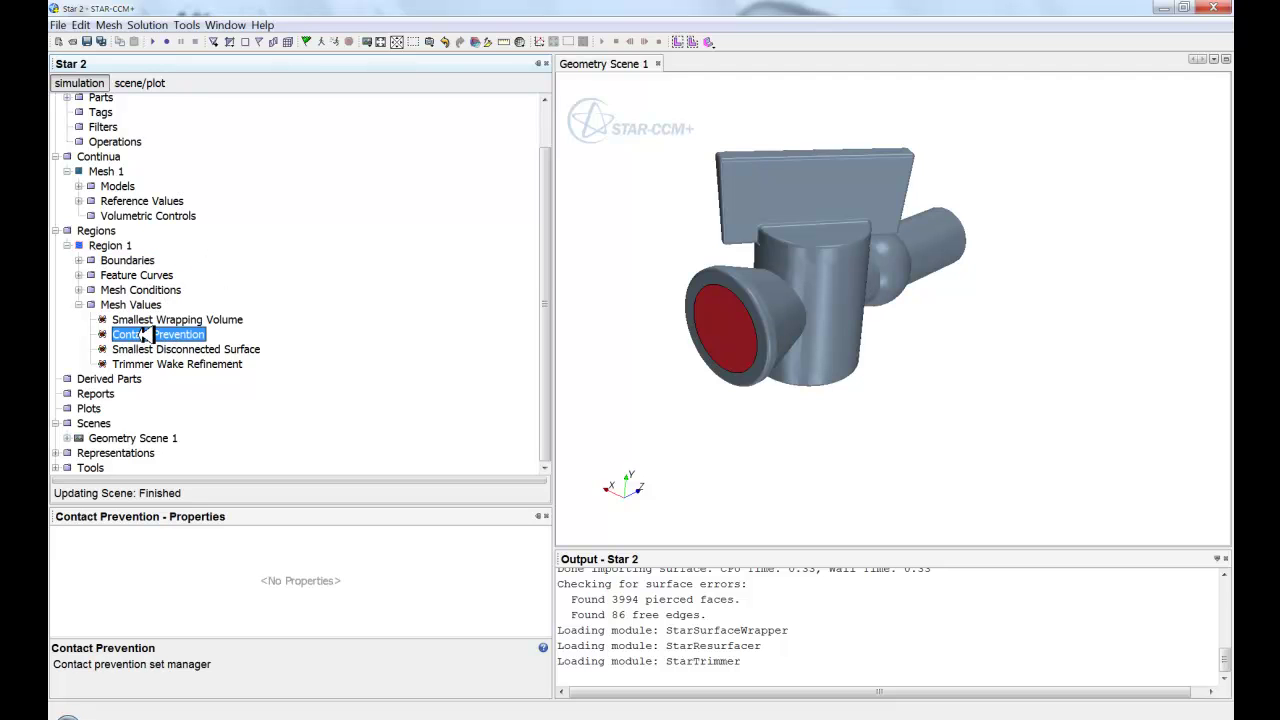
pyautogui.rightClick(146, 334)
pyautogui.moveTo(228, 343)
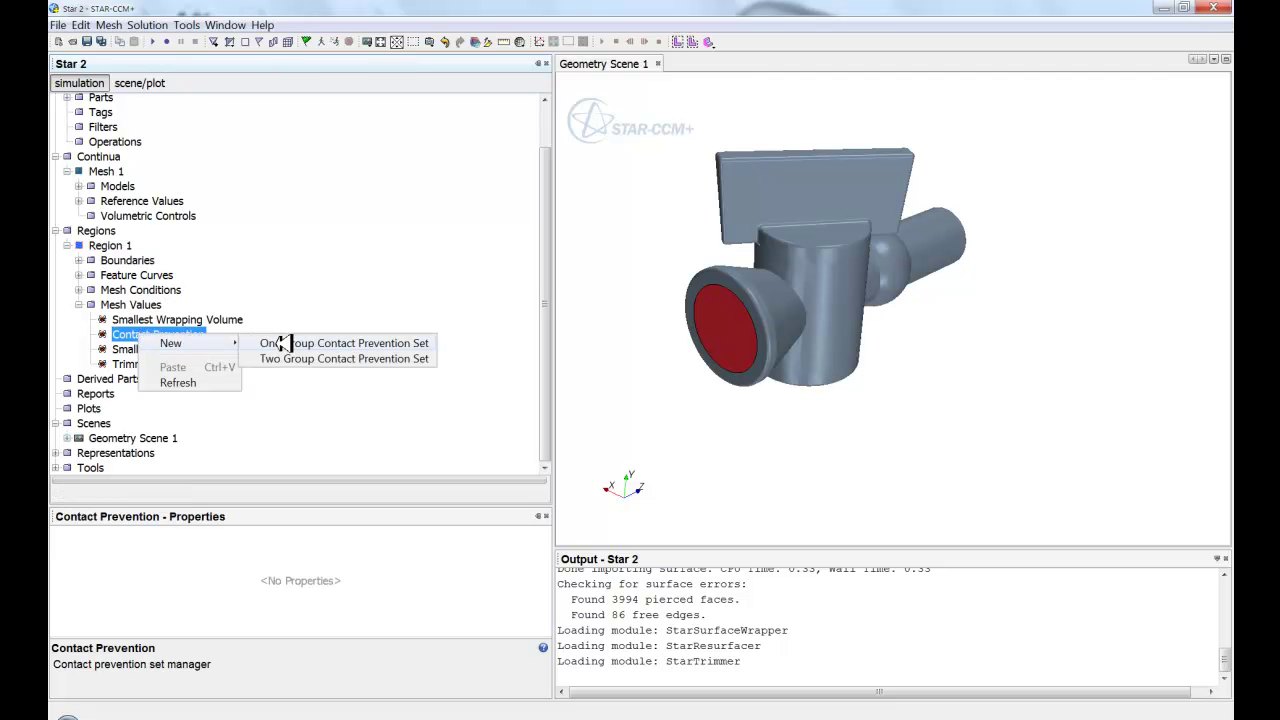
pyautogui.click(284, 343)
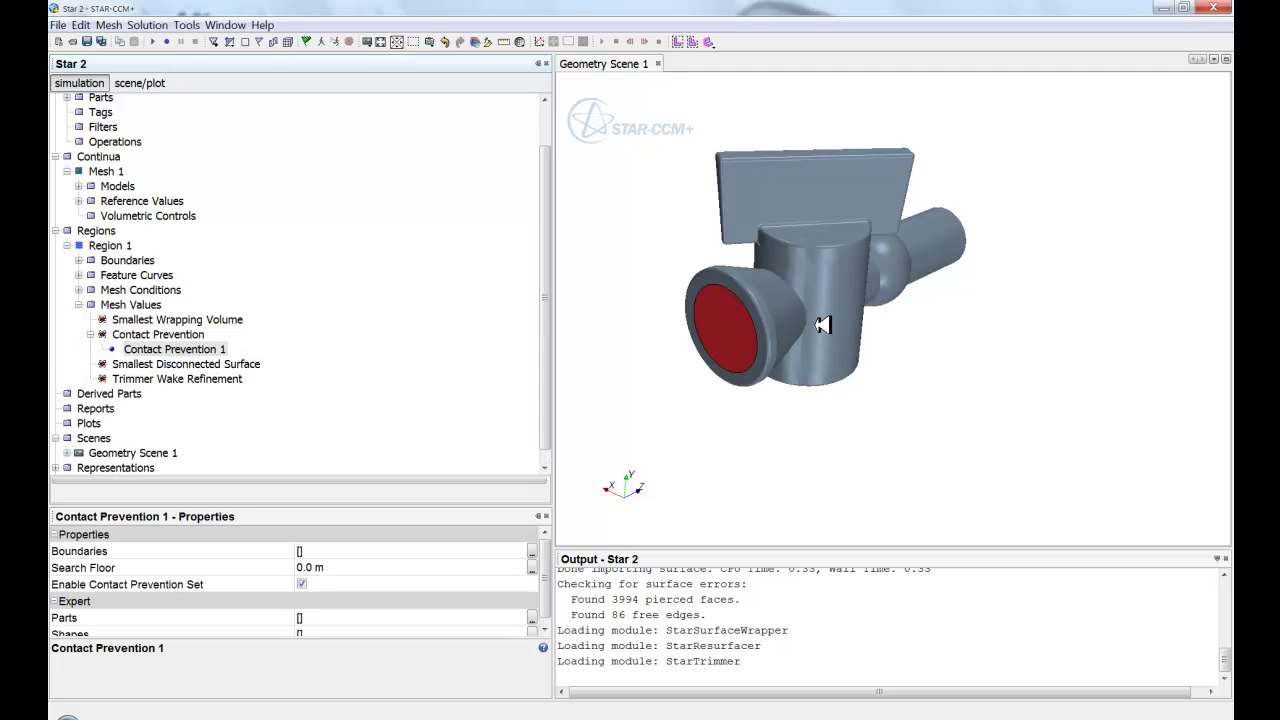
pyautogui.click(360, 553)
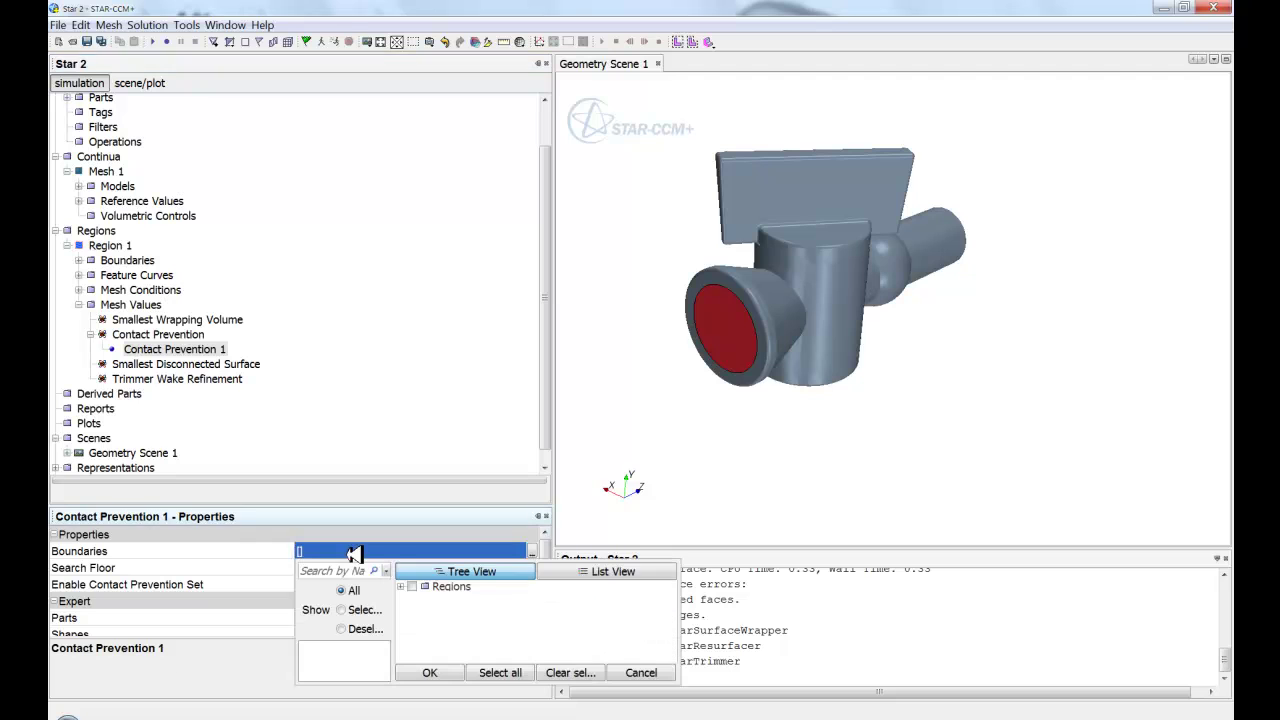
pyautogui.click(401, 587)
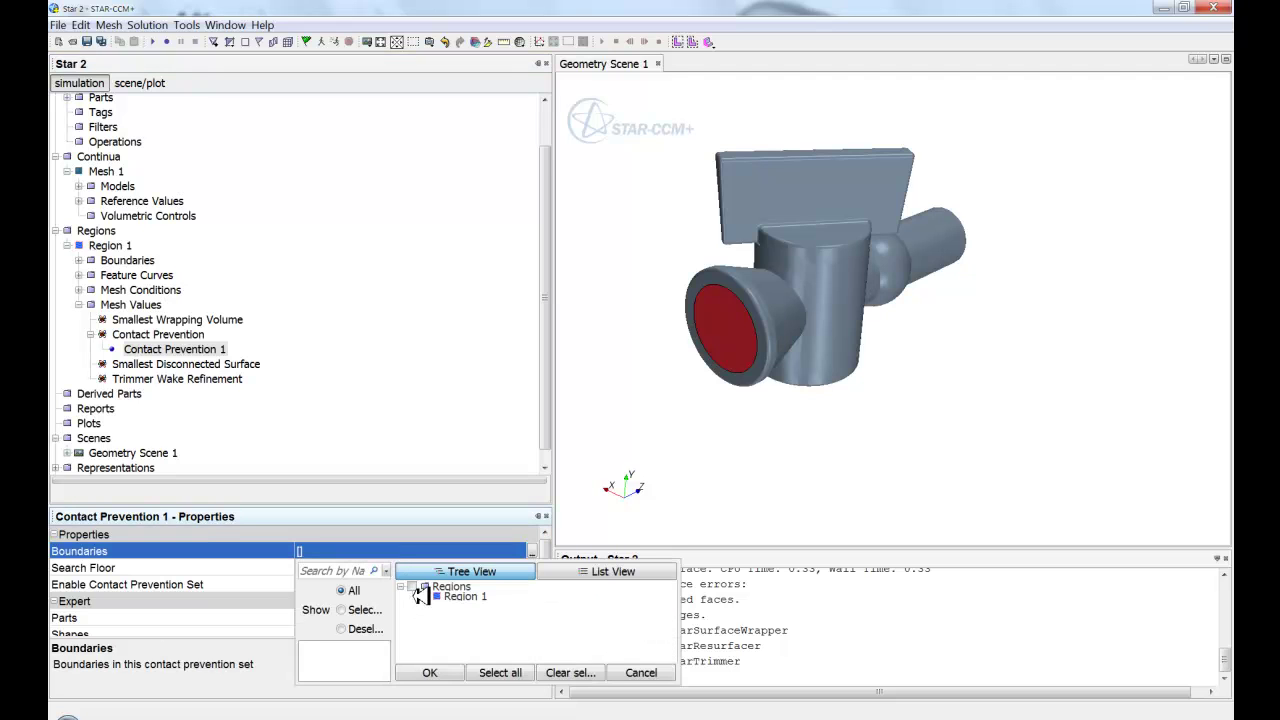
pyautogui.click(416, 596)
pyautogui.click(430, 596)
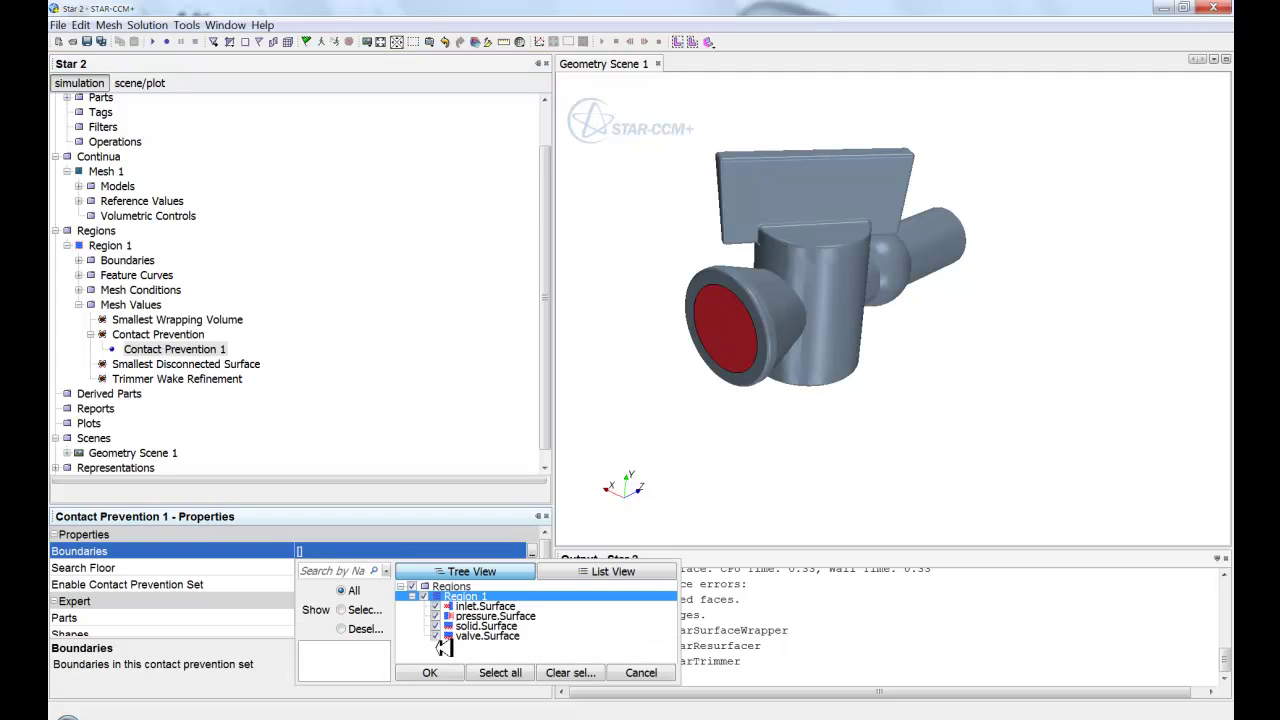
pyautogui.click(440, 671)
# Set the contact prevention set's search floor to 1.0 mm
pyautogui.click(358, 568)
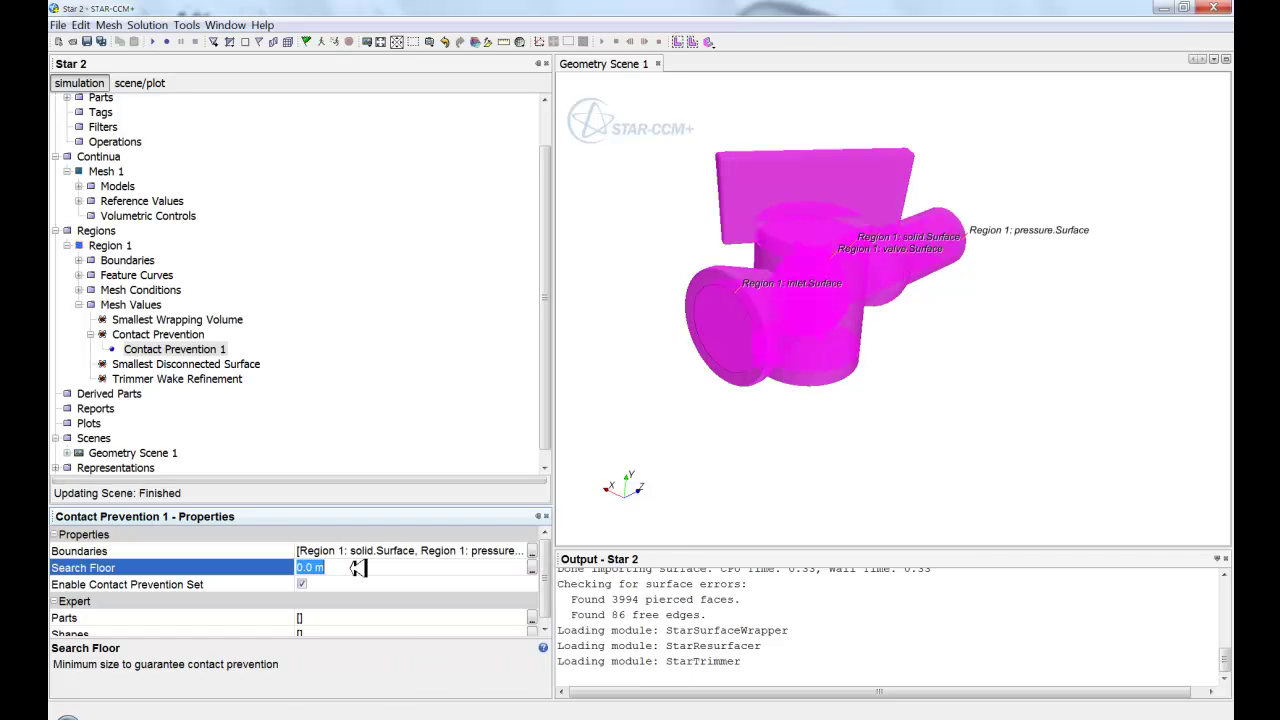
pyautogui.write('1.0 mm')
pyautogui.press('Return')
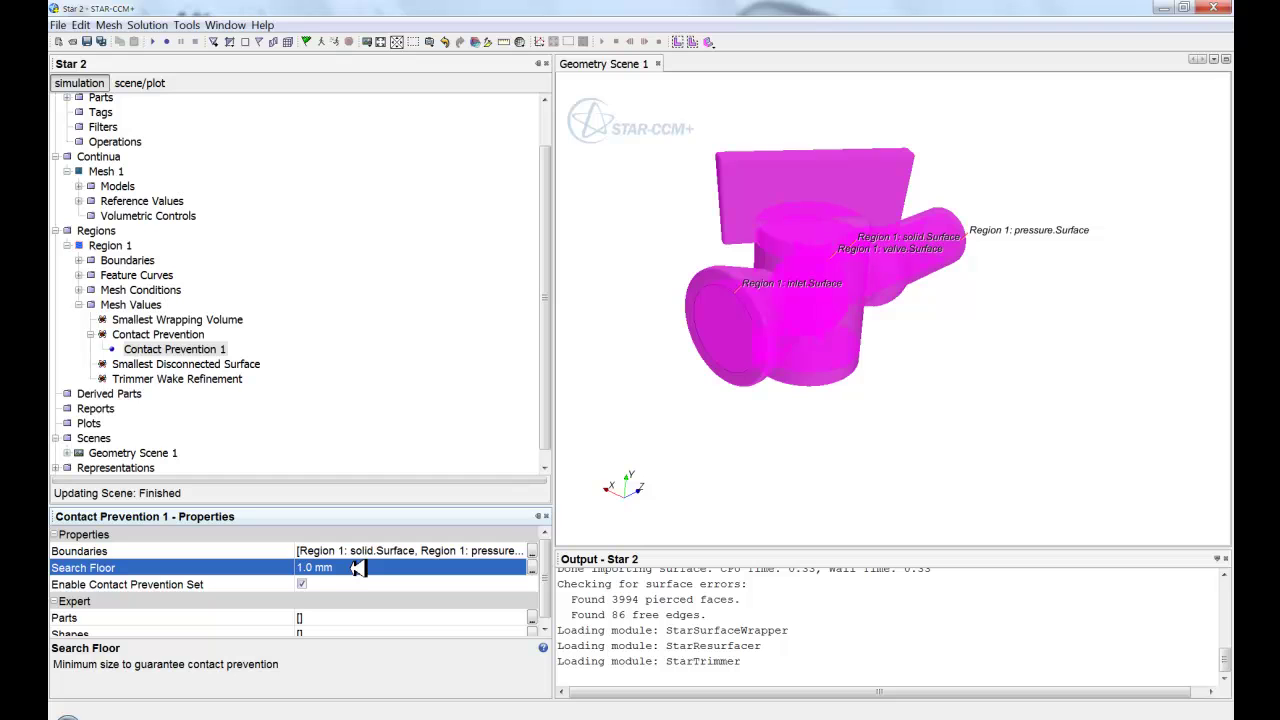
pyautogui.click(618, 250)
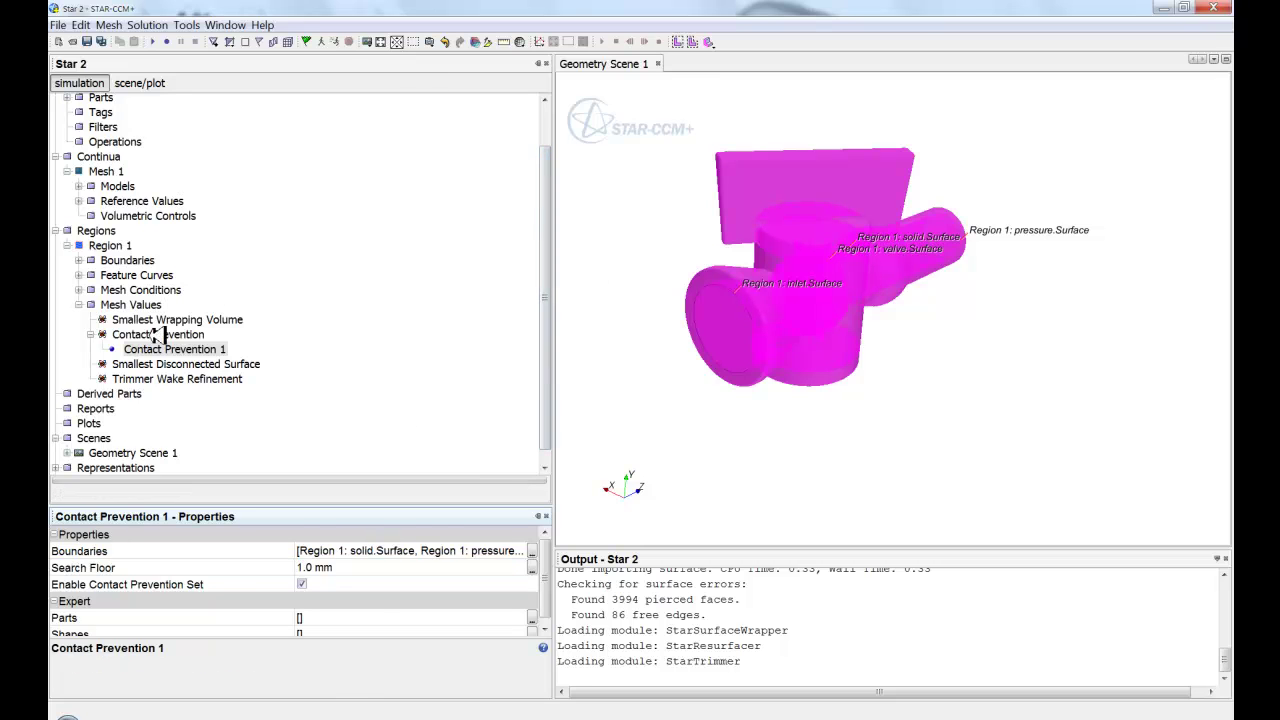
# Make the valve geometry see-through in the scene and turn it side-on
pyautogui.click(814, 452)
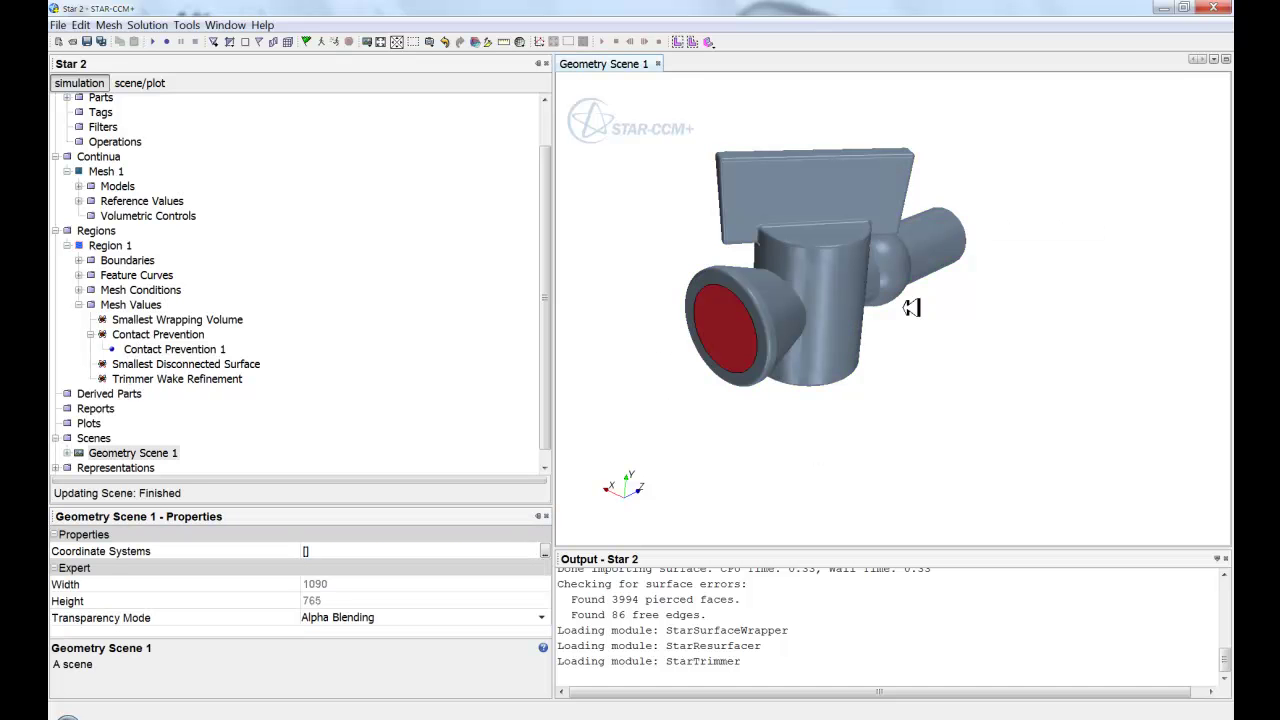
pyautogui.moveTo(744, 430); pyautogui.dragTo(680, 394)
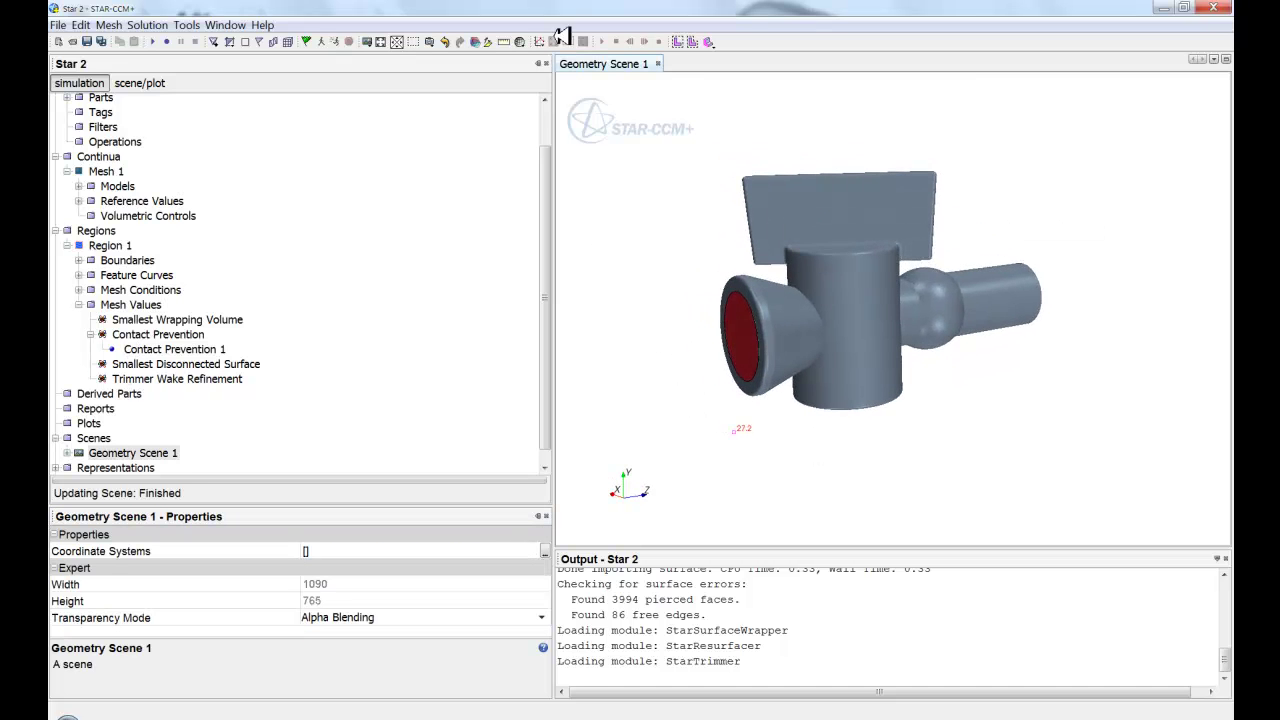
pyautogui.click(479, 42)
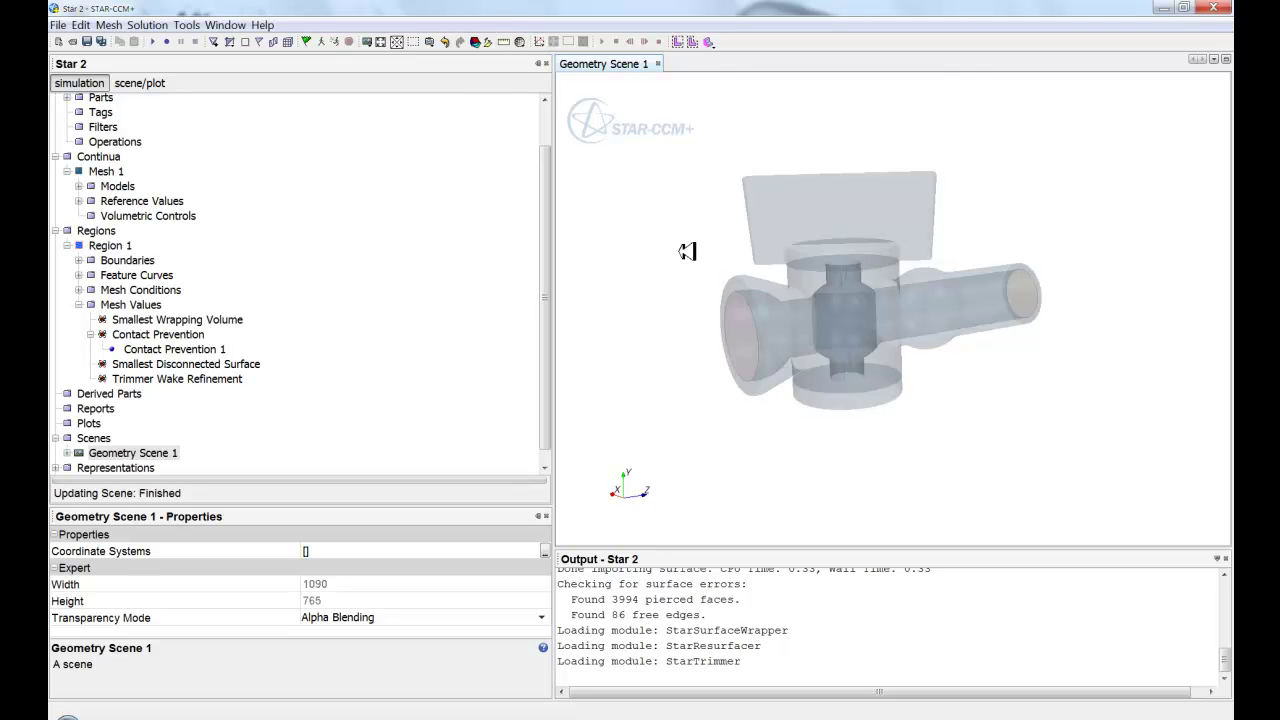
pyautogui.moveTo(704, 382); pyautogui.dragTo(876, 356)
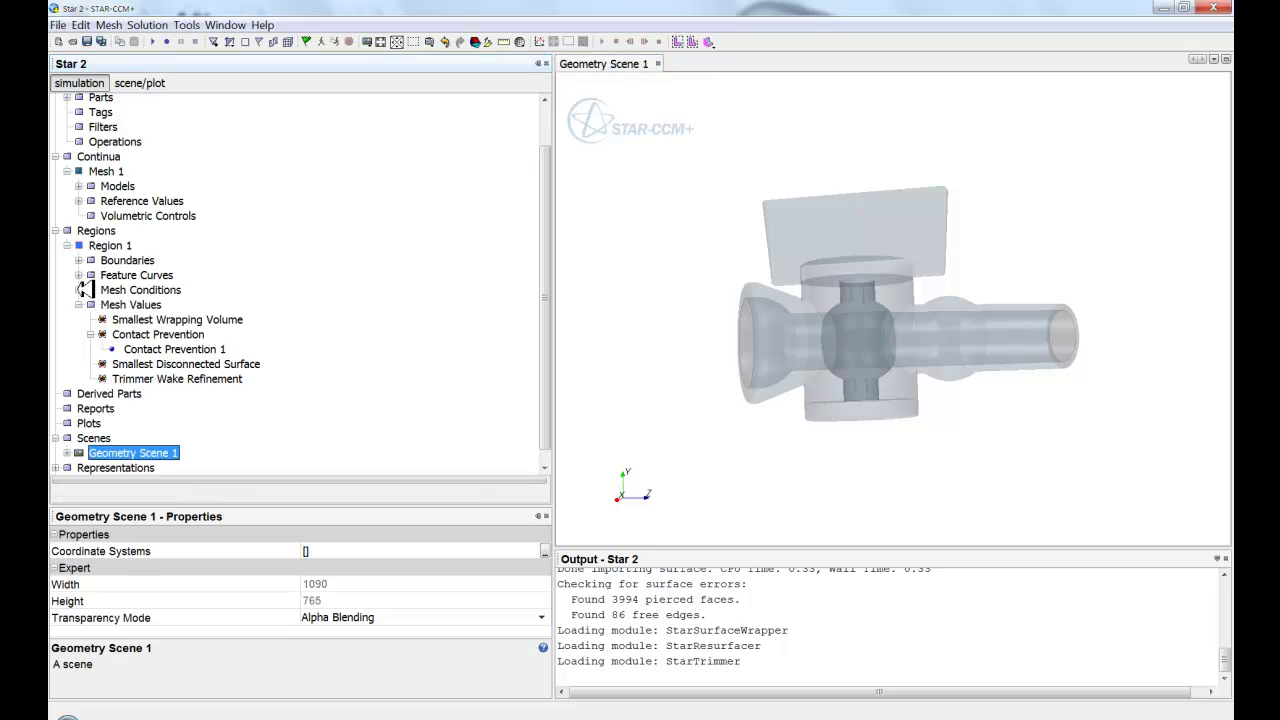
# Switch Region 1's volume-of-interest method to Seed Point and select Wrapper Seed Points
pyautogui.click(80, 290)
pyautogui.click(153, 319)
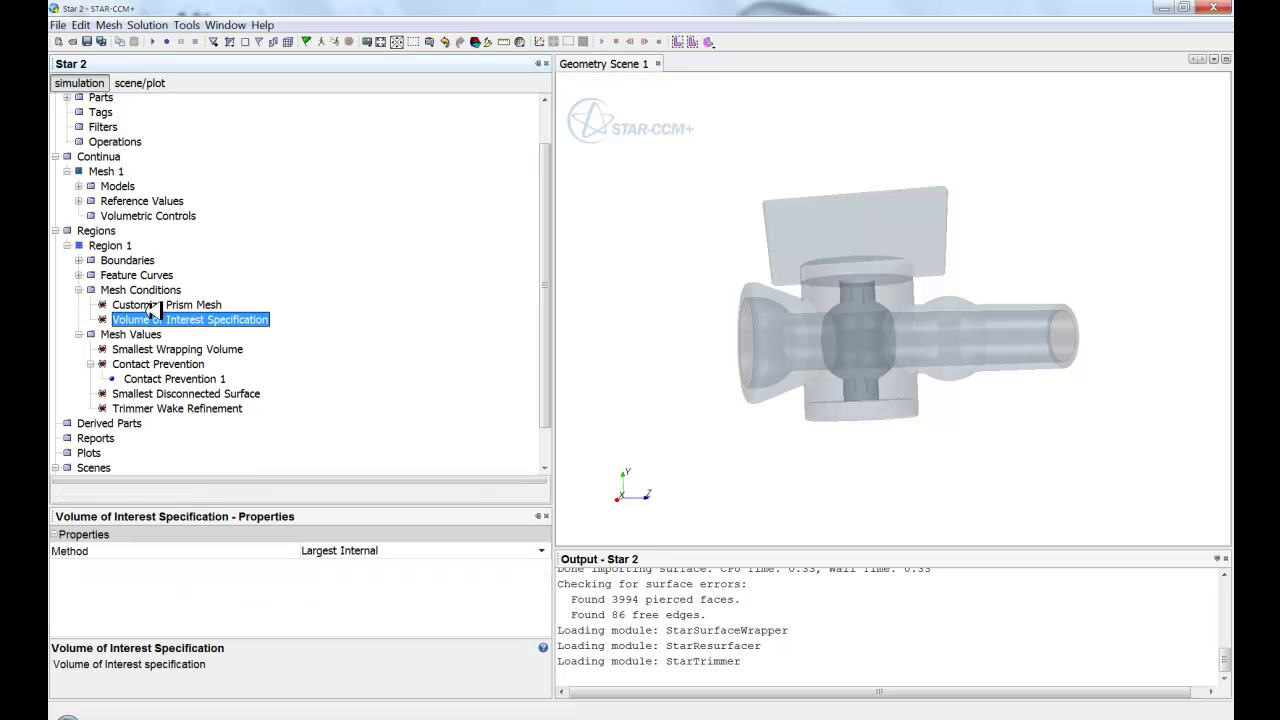
pyautogui.moveTo(1054, 440); pyautogui.dragTo(1025, 464)
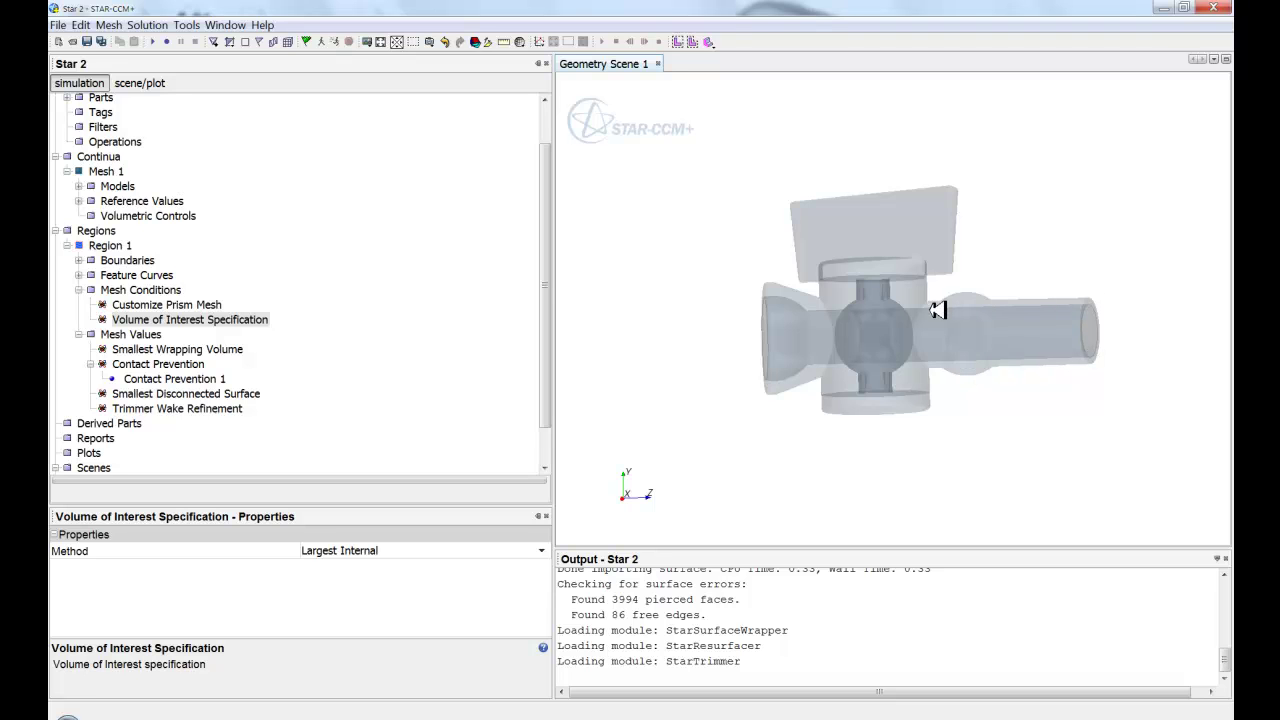
pyautogui.click(396, 552)
pyautogui.click(388, 599)
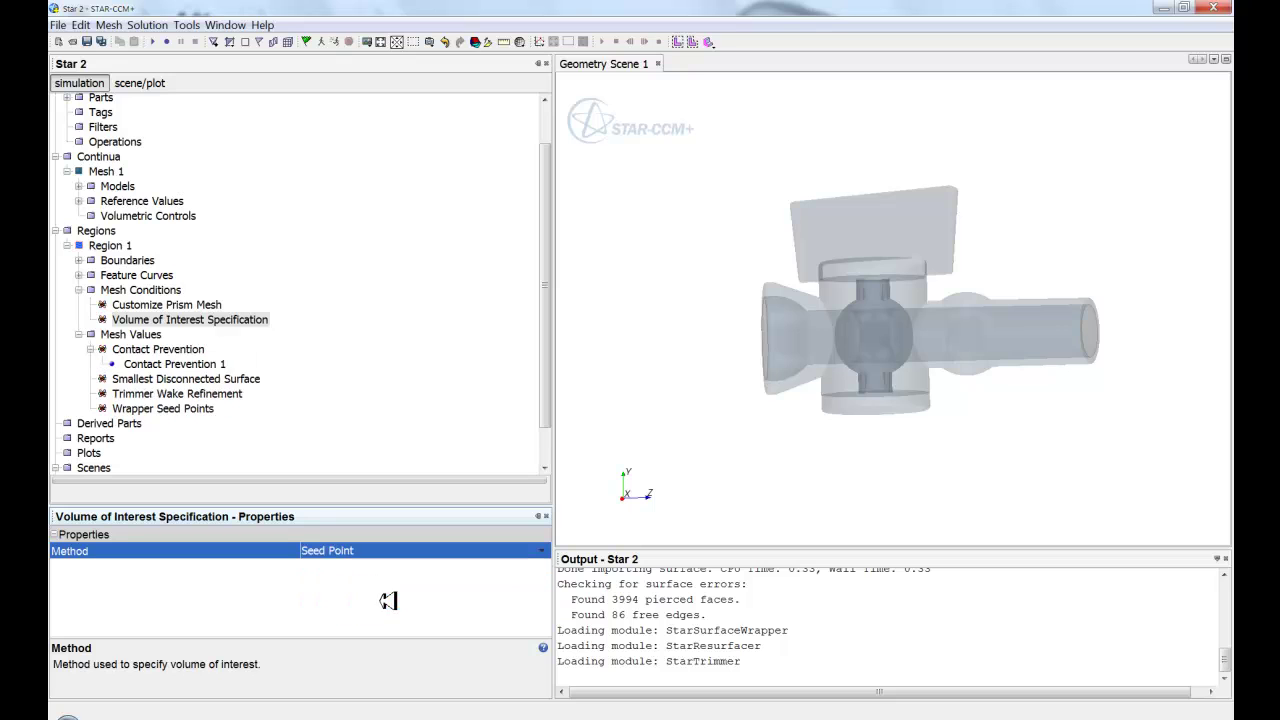
pyautogui.click(152, 408)
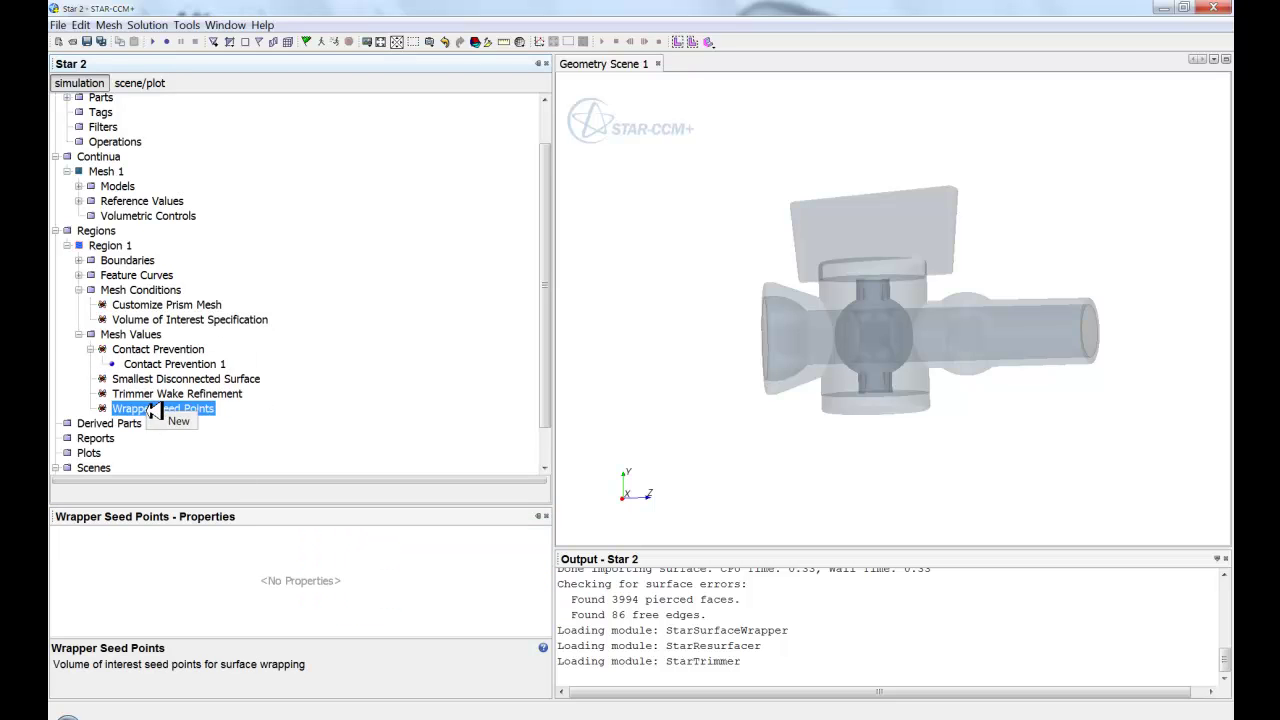
# Create Seed Point 1 at X 0, Y 0, Z about 0.189 m, with X and Y locked
pyautogui.click(179, 421)
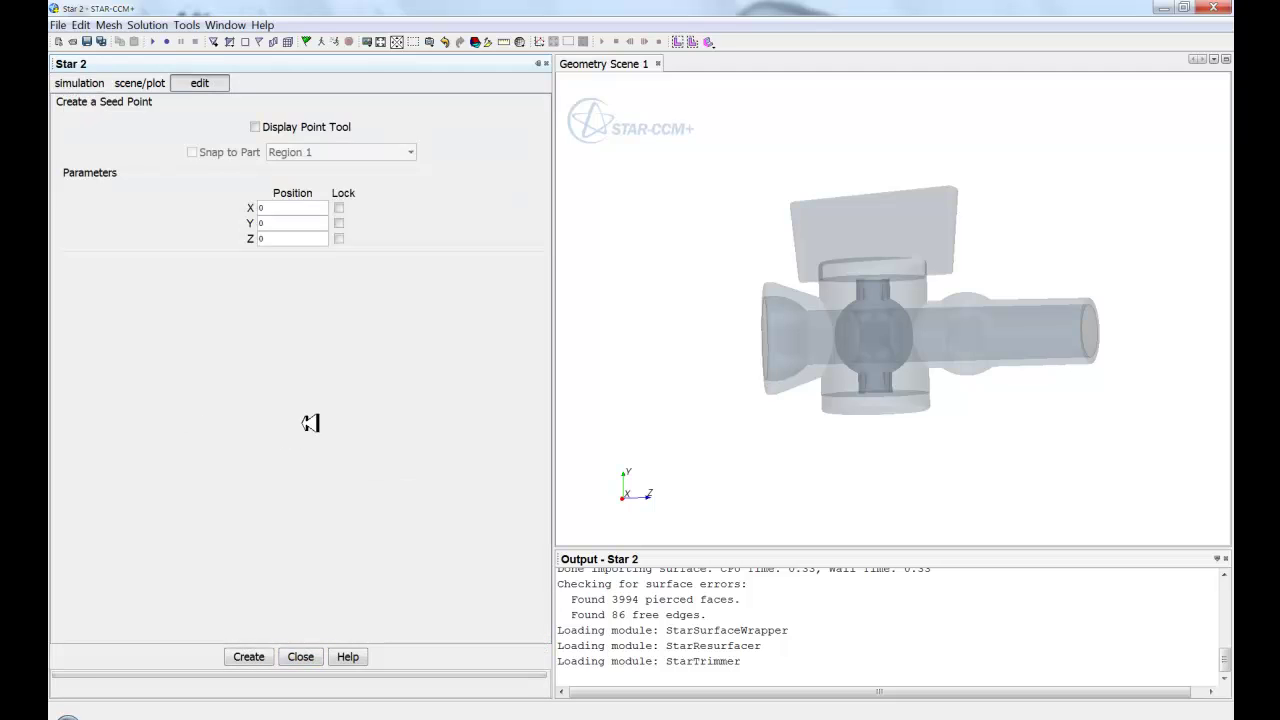
pyautogui.click(288, 127)
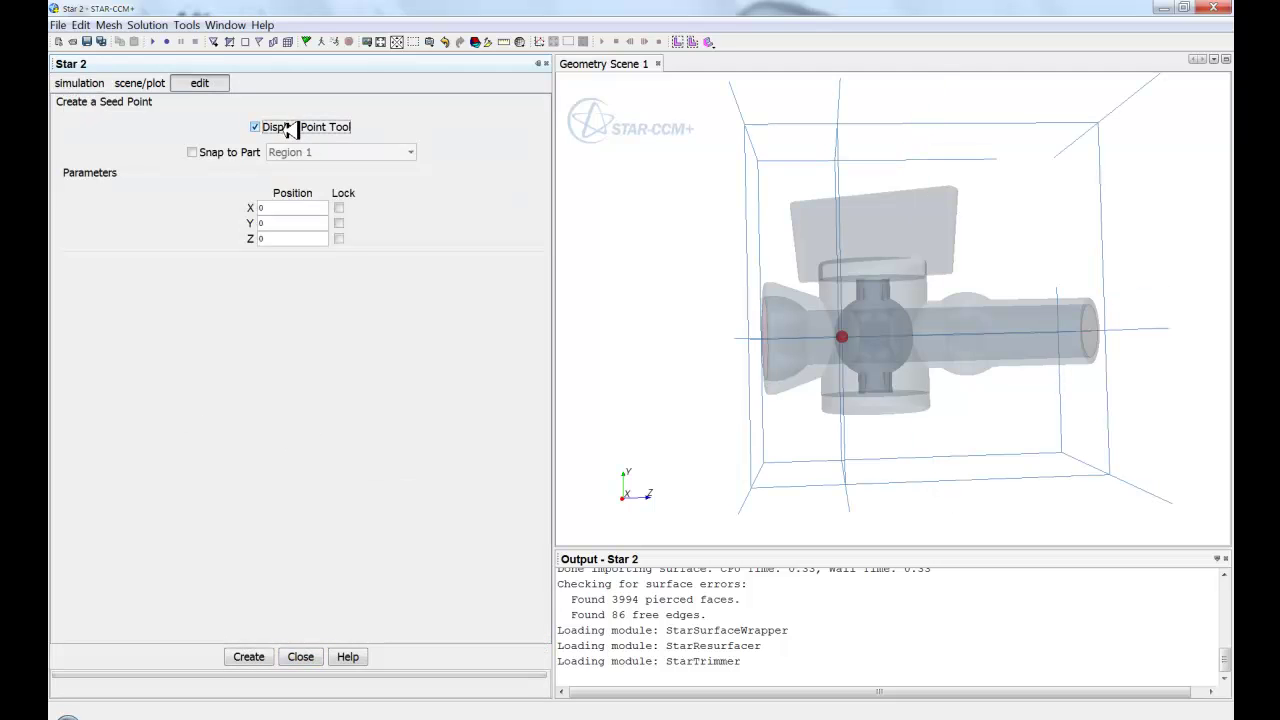
pyautogui.moveTo(751, 331); pyautogui.dragTo(767, 394)
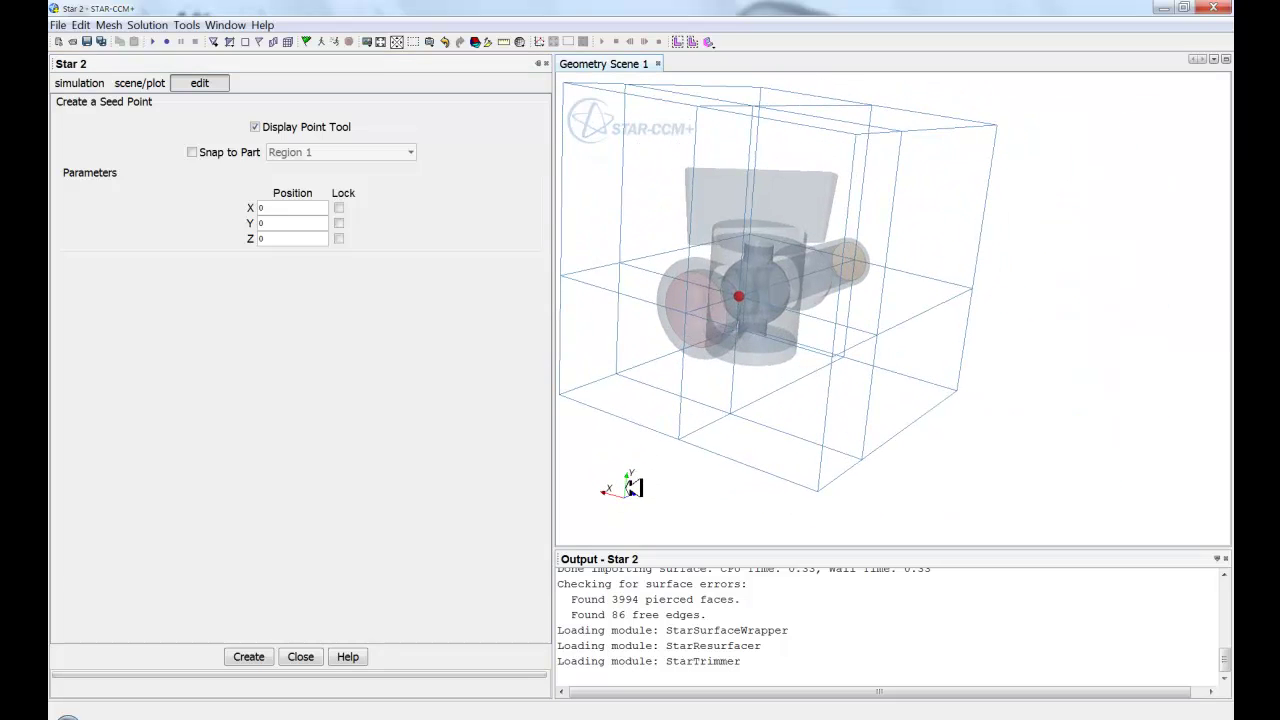
pyautogui.click(339, 207)
pyautogui.click(339, 223)
pyautogui.moveTo(808, 458); pyautogui.dragTo(1126, 410)
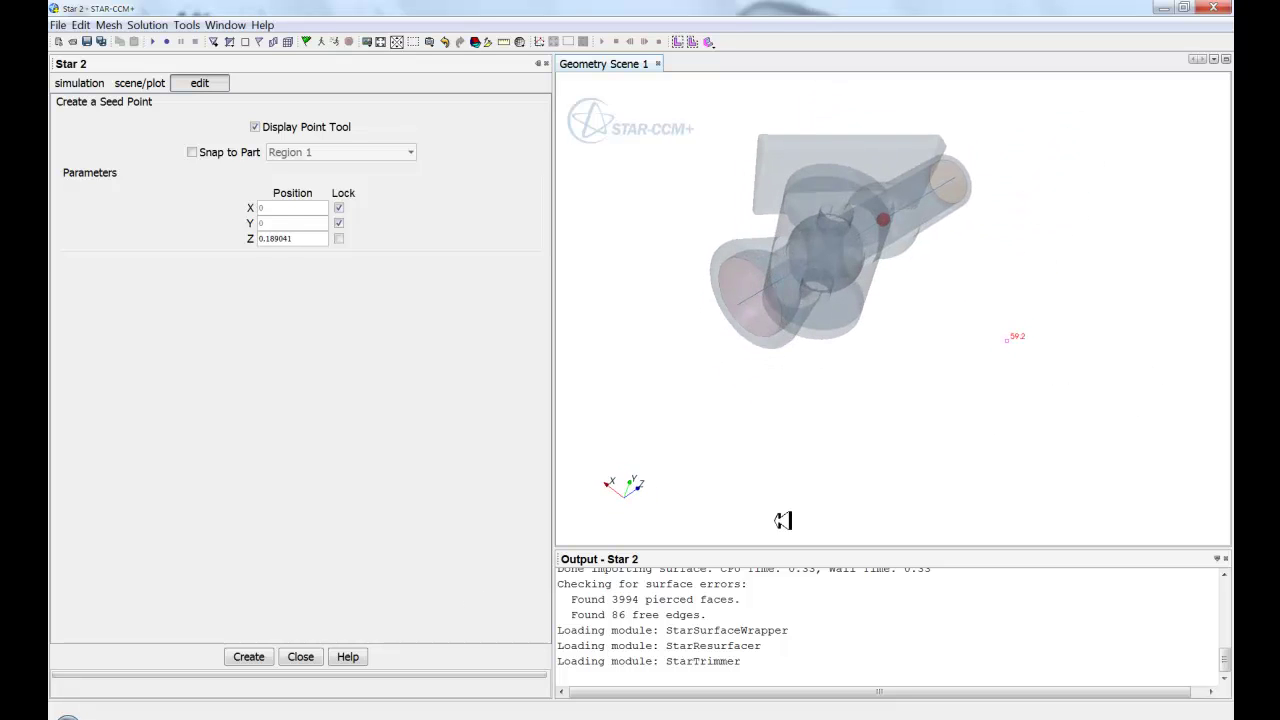
pyautogui.click(265, 655)
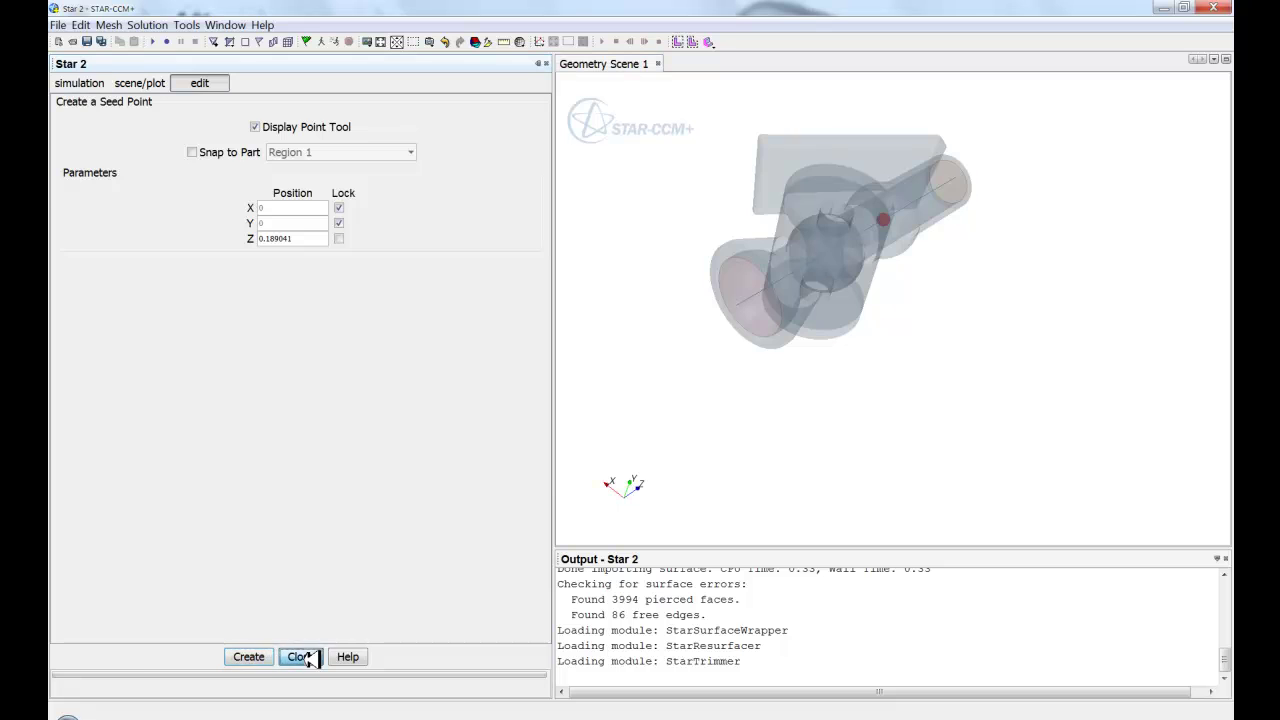
pyautogui.click(302, 656)
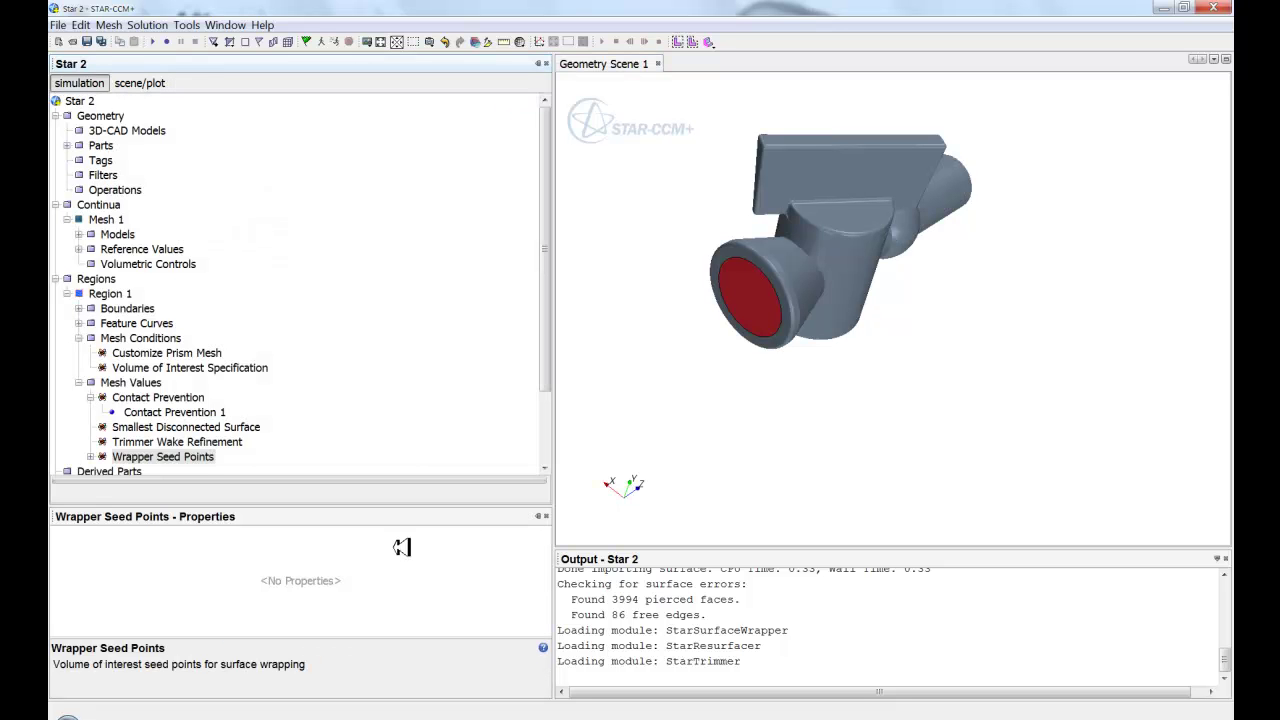
# Check Seed Point 1's coordinates under Wrapper Seed Points, then begin saving the simulation
pyautogui.click(92, 456)
pyautogui.click(176, 468)
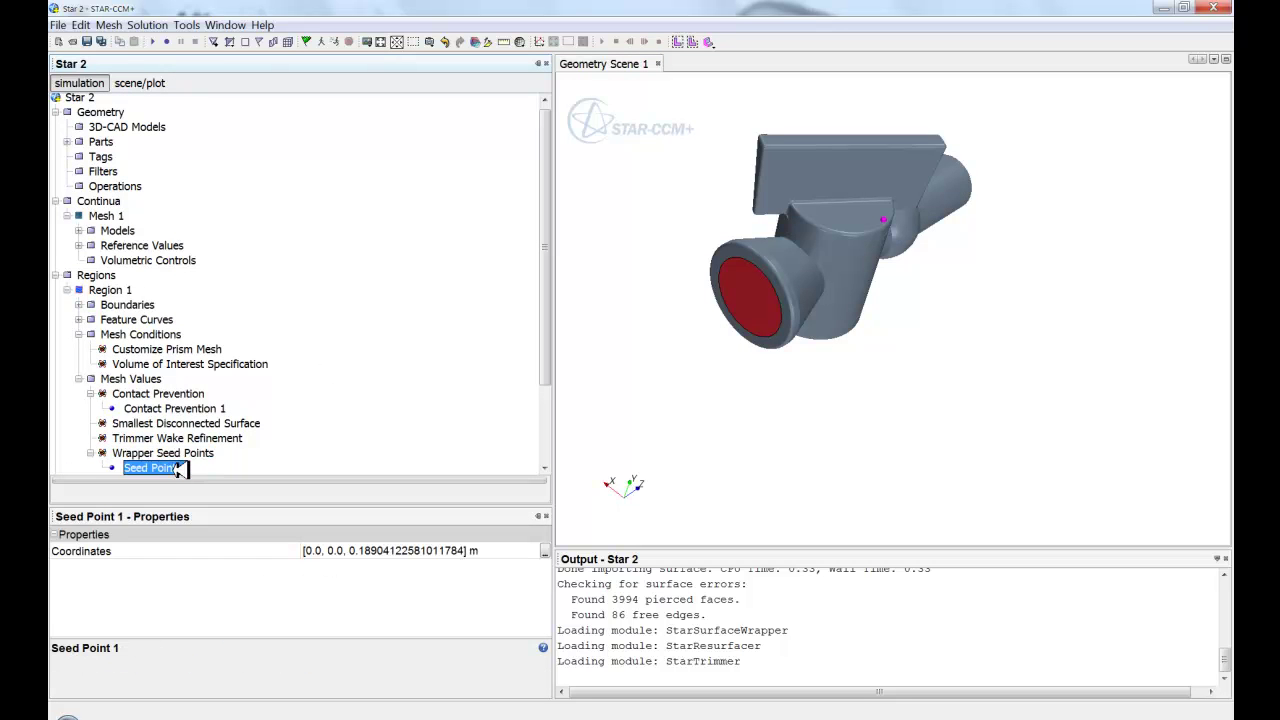
pyautogui.click(67, 289)
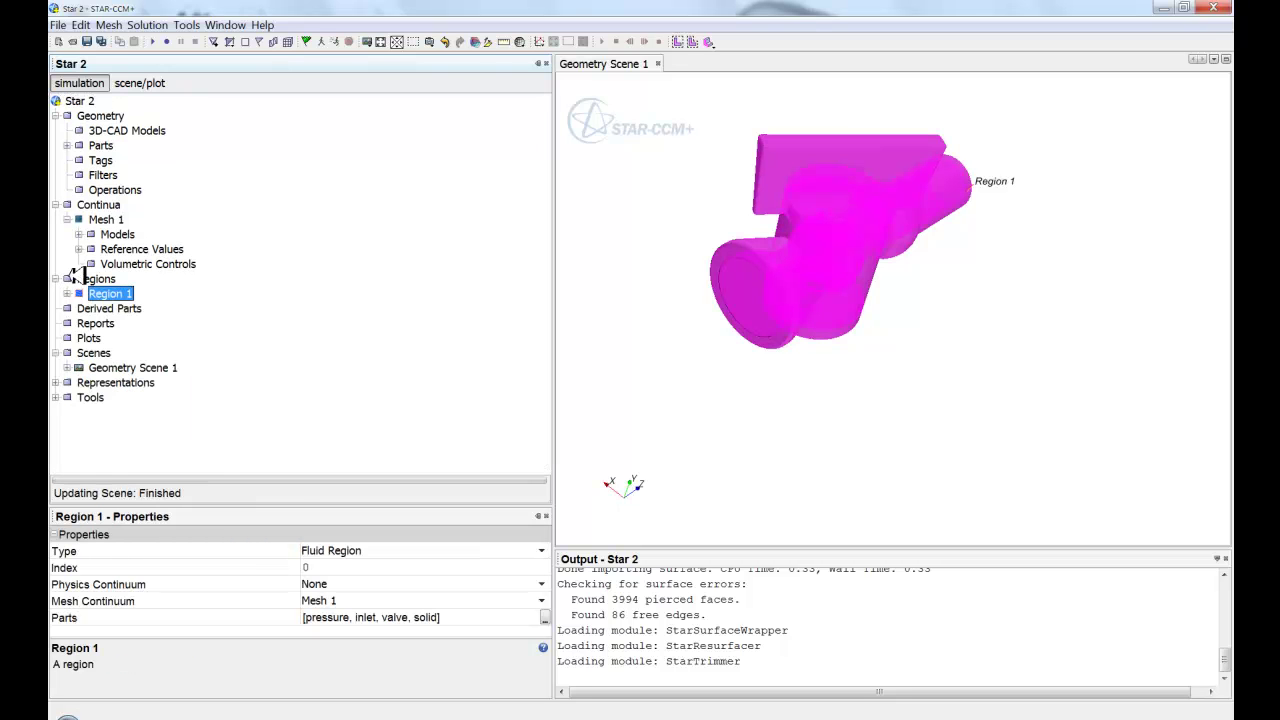
pyautogui.click(88, 41)
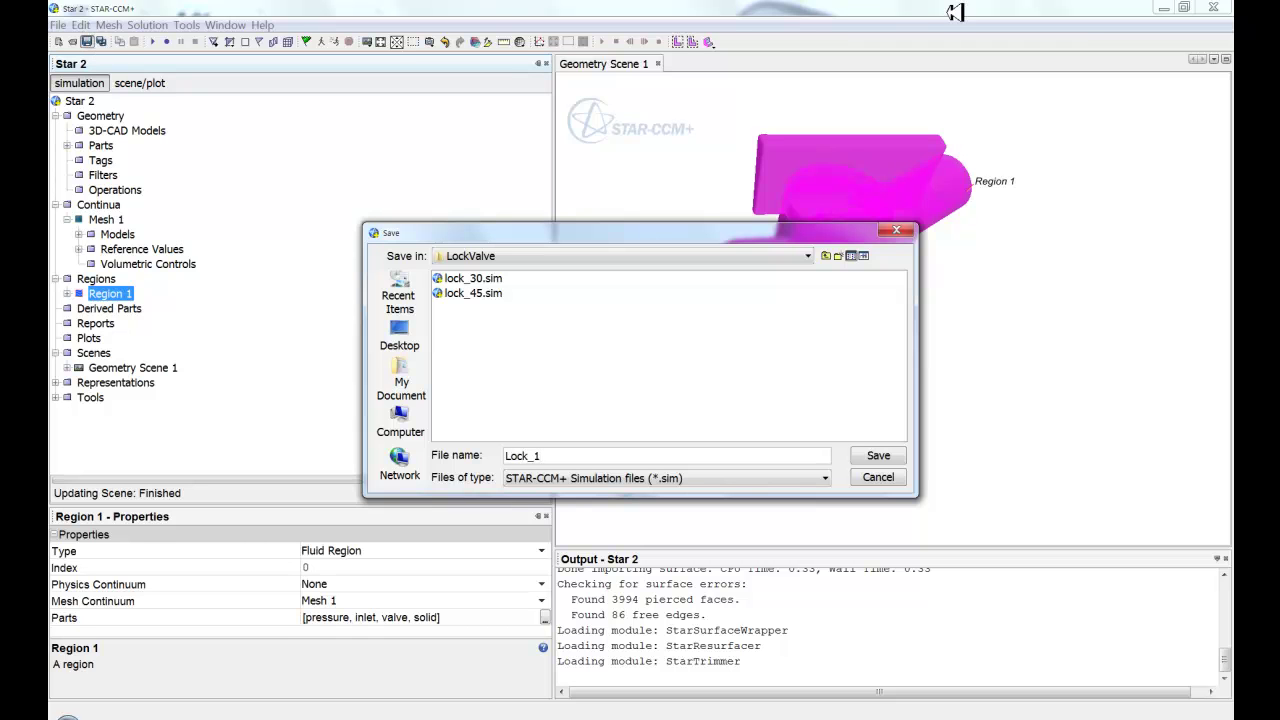
# Save the simulation as Lock_1 and generate the surface mesh from Geometry Scene 1
pyautogui.click(877, 455)
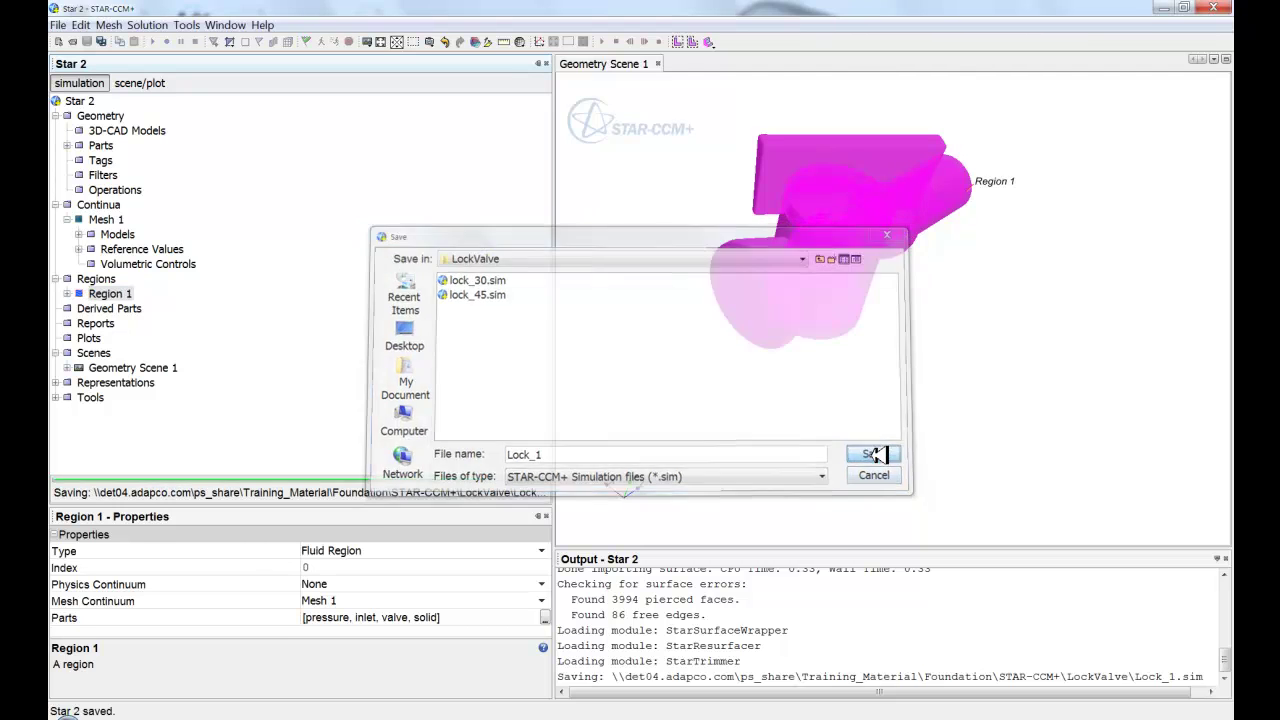
pyautogui.click(815, 458)
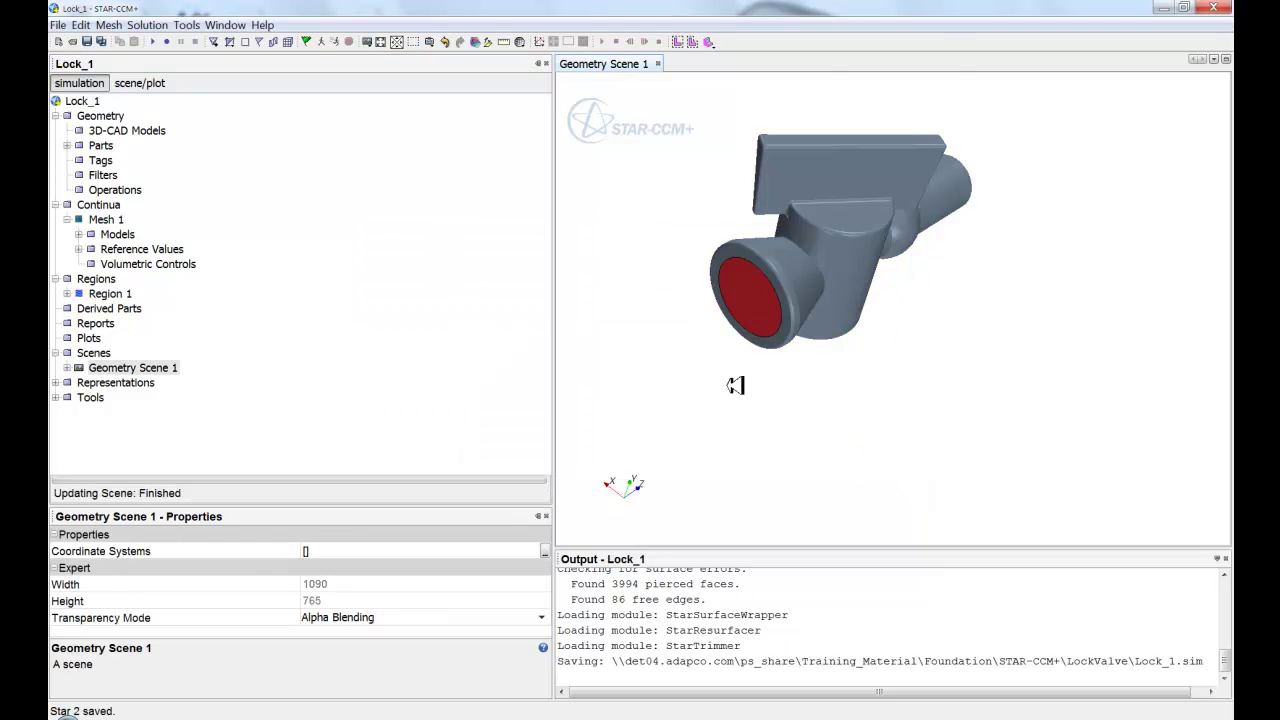
pyautogui.click(282, 42)
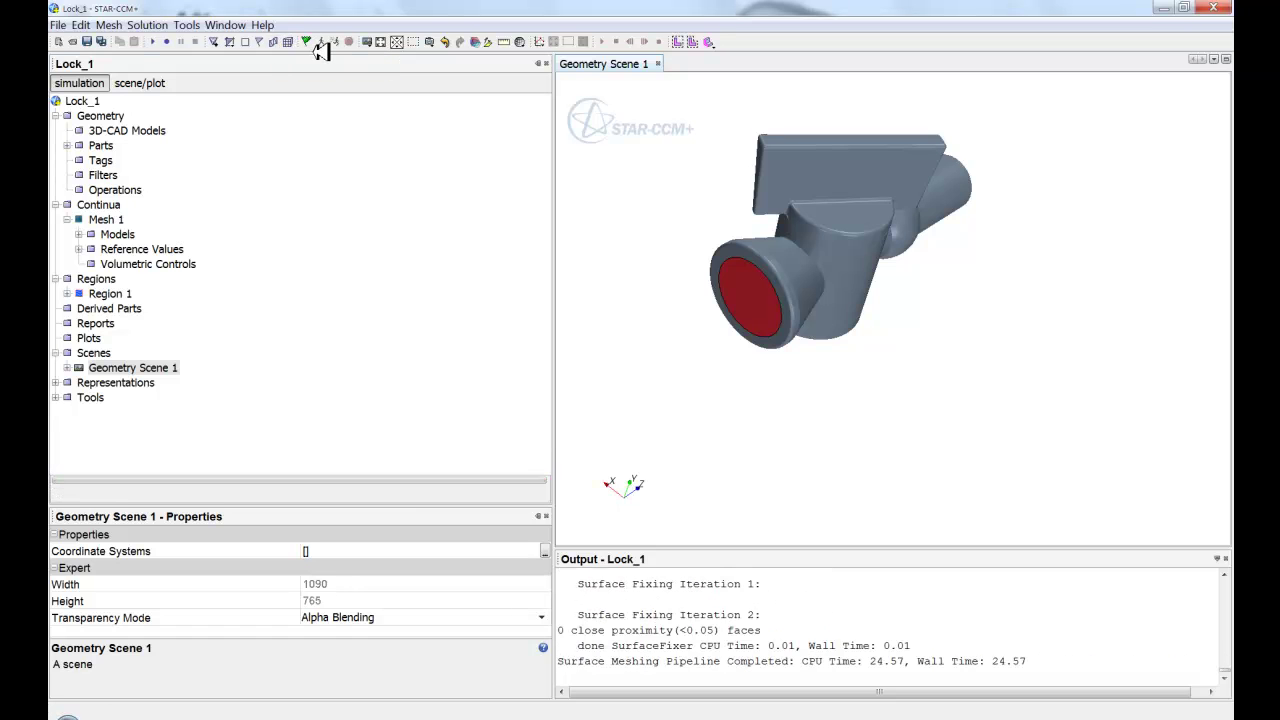
pyautogui.moveTo(688, 318); pyautogui.dragTo(677, 369, button='middle')
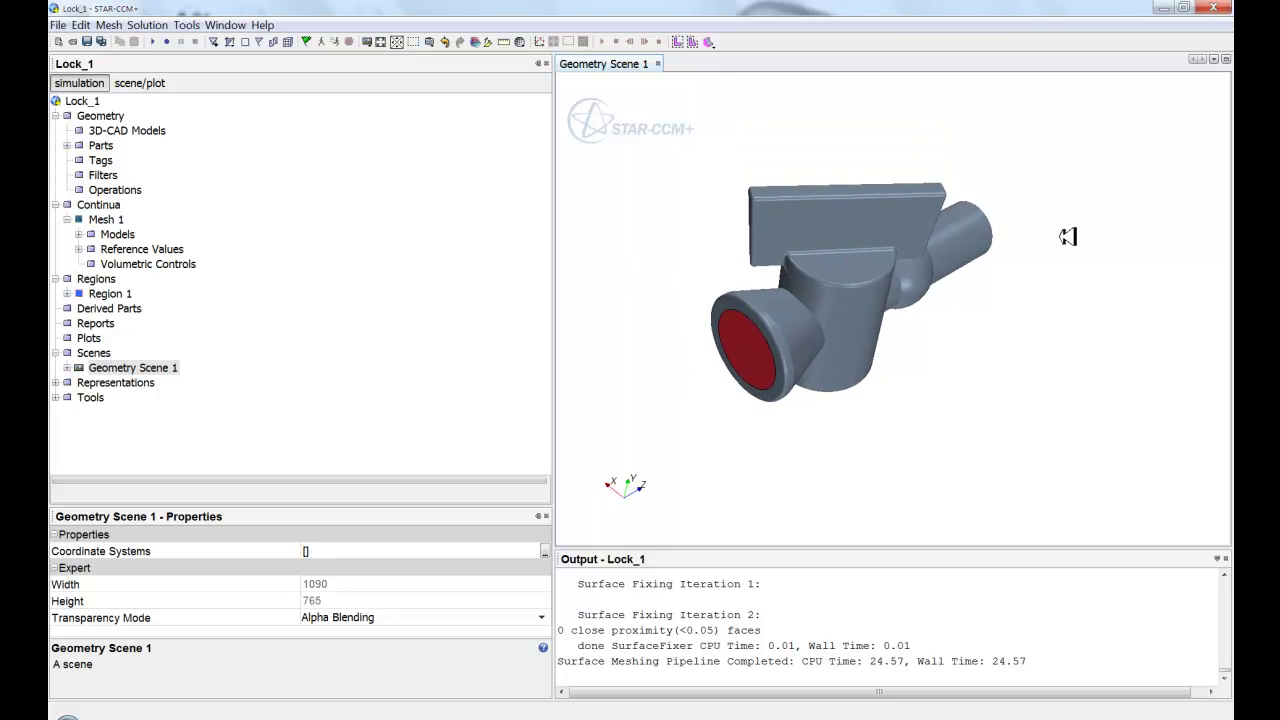
# Apply the Remeshed Surface representation with Mesh On, then orbit to inspect the triangles
pyautogui.rightClick(954, 386)
pyautogui.moveTo(975, 451)
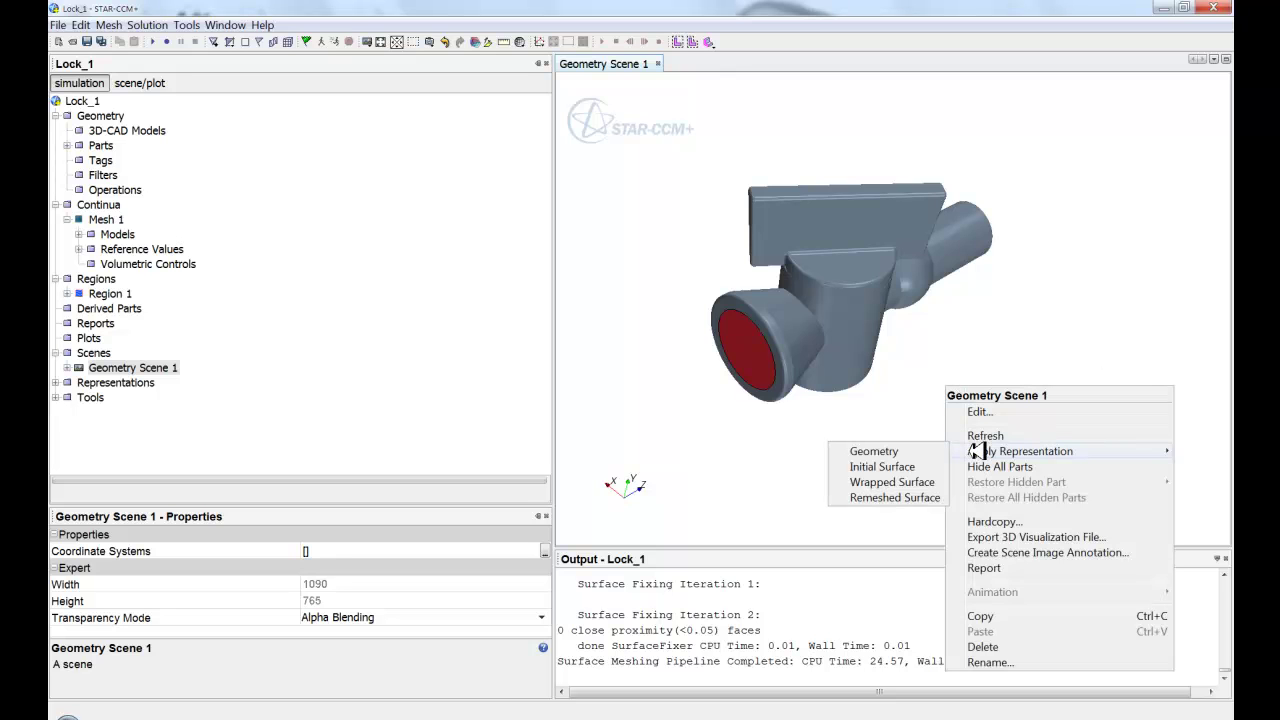
pyautogui.click(883, 497)
pyautogui.moveTo(907, 445); pyautogui.dragTo(880, 437)
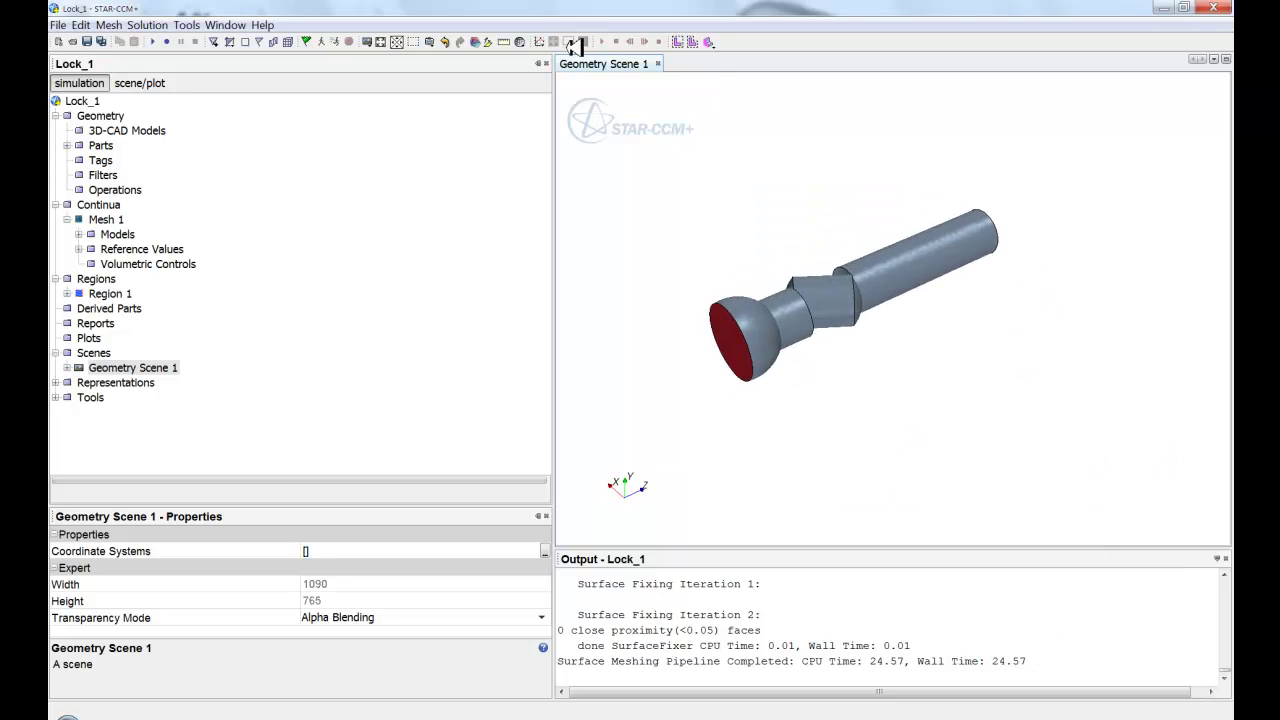
pyautogui.click(527, 42)
pyautogui.click(549, 61)
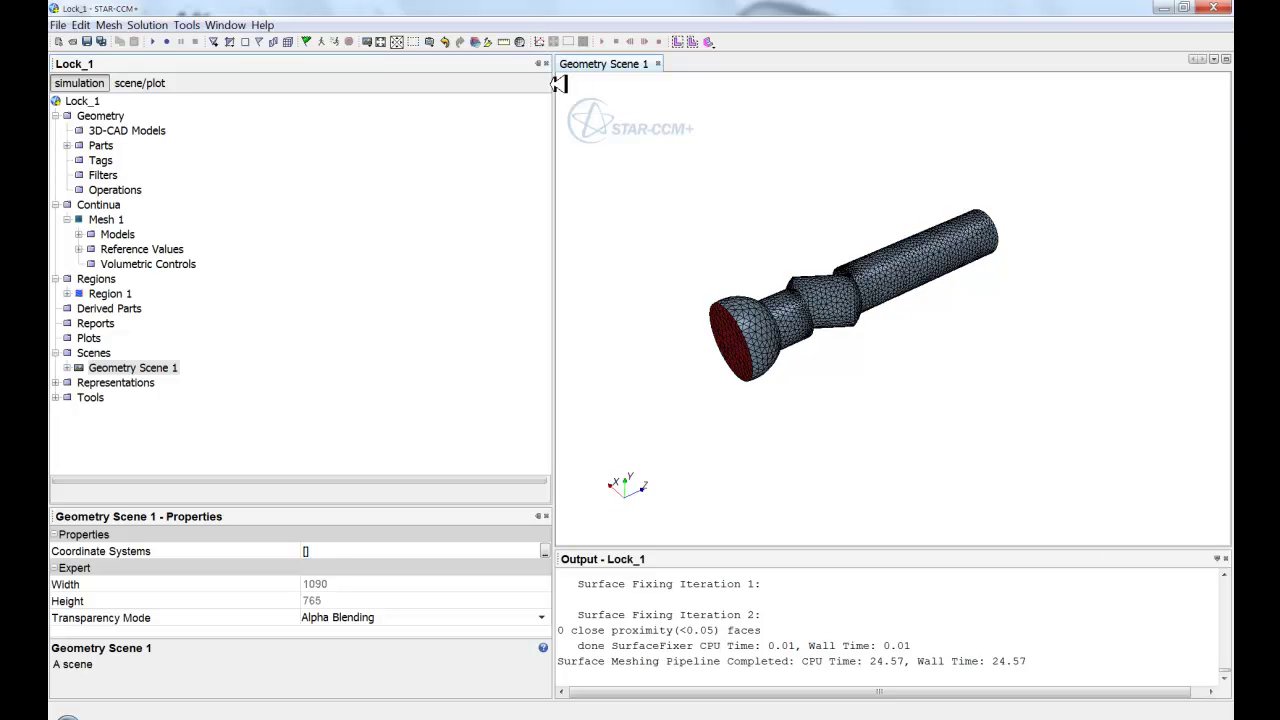
pyautogui.moveTo(843, 431); pyautogui.dragTo(884, 404)
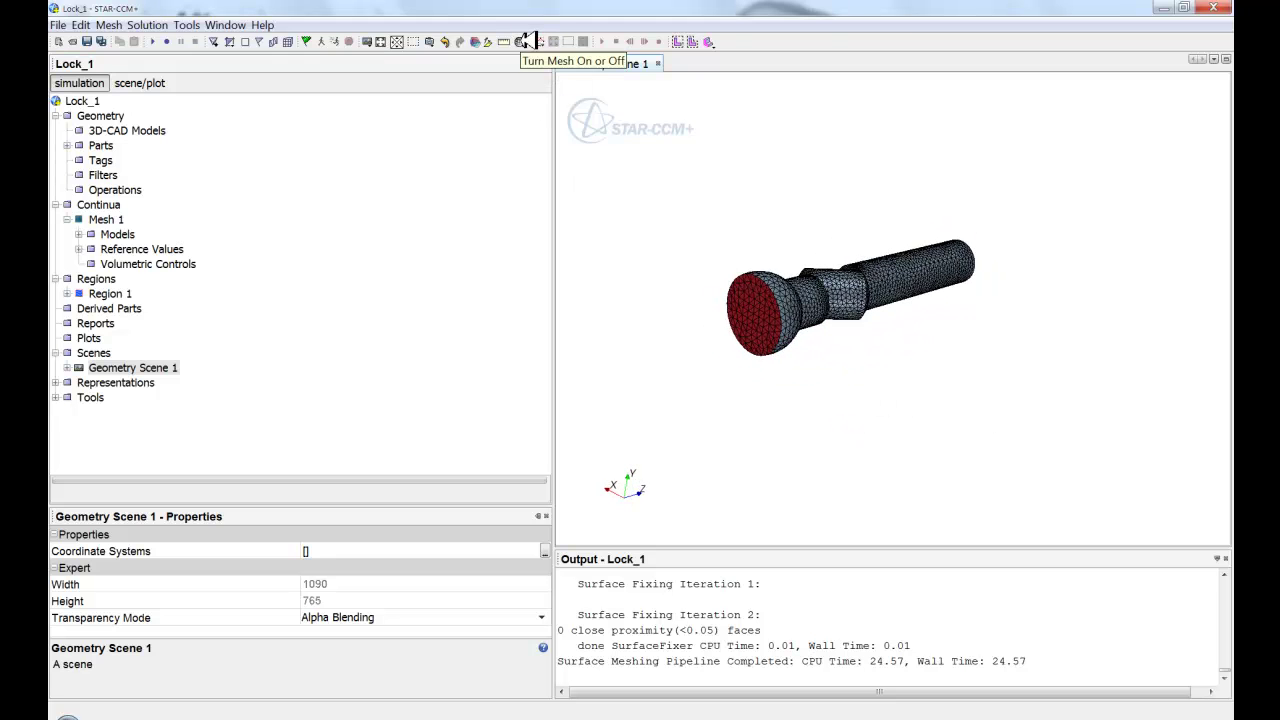
pyautogui.scroll(5, 857, 285)
pyautogui.moveTo(857, 285); pyautogui.dragTo(986, 260)
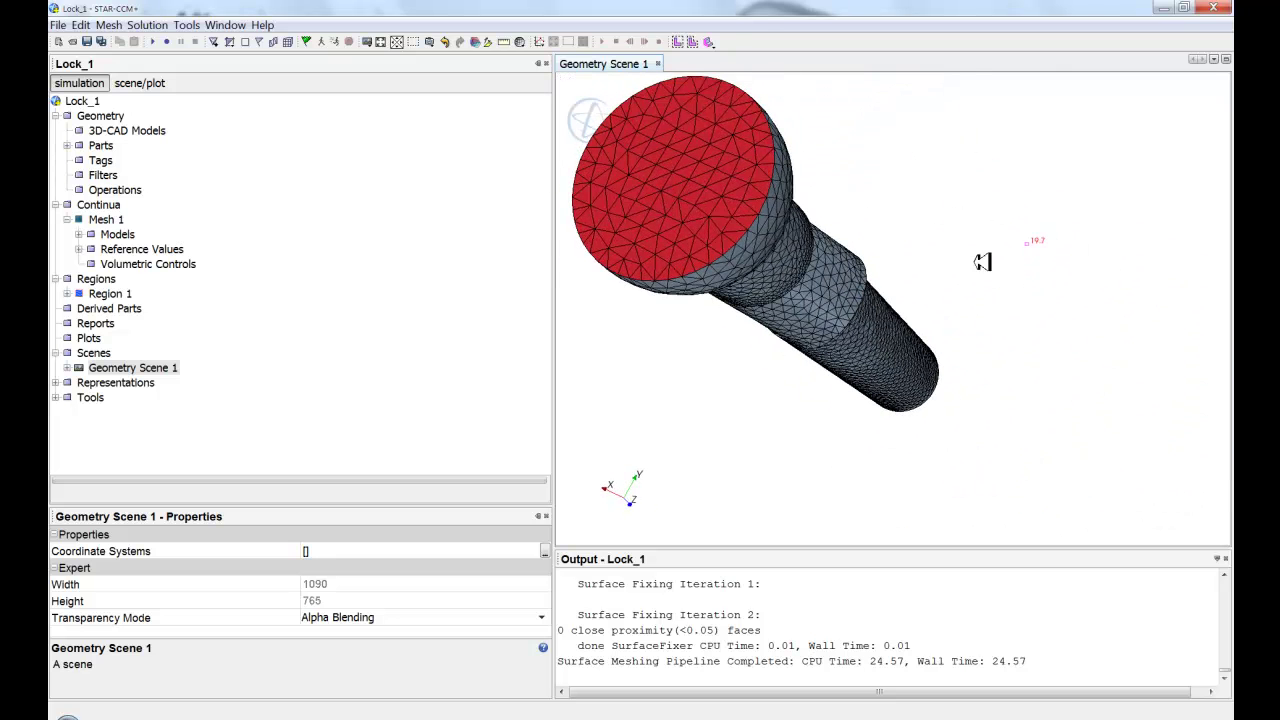
# Generate the volume mesh and note its 11723-cell count in the log
pyautogui.click(295, 42)
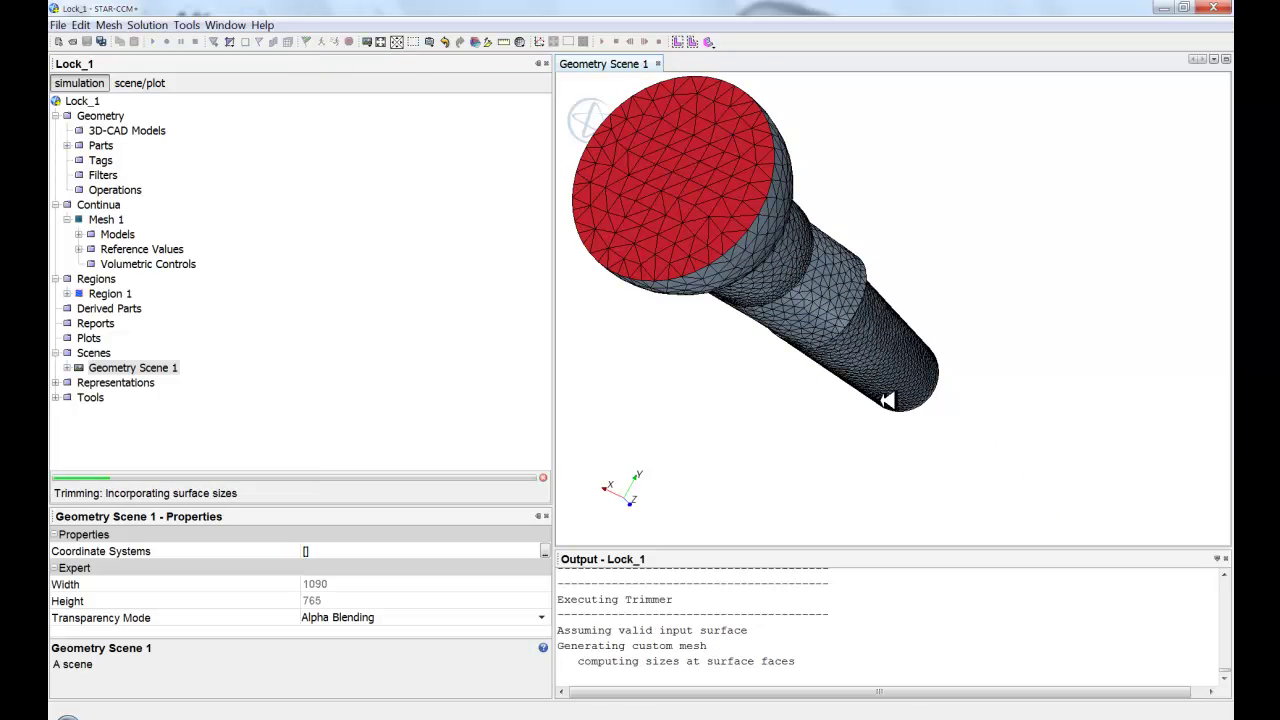
pyautogui.moveTo(890, 400); pyautogui.dragTo(986, 345)
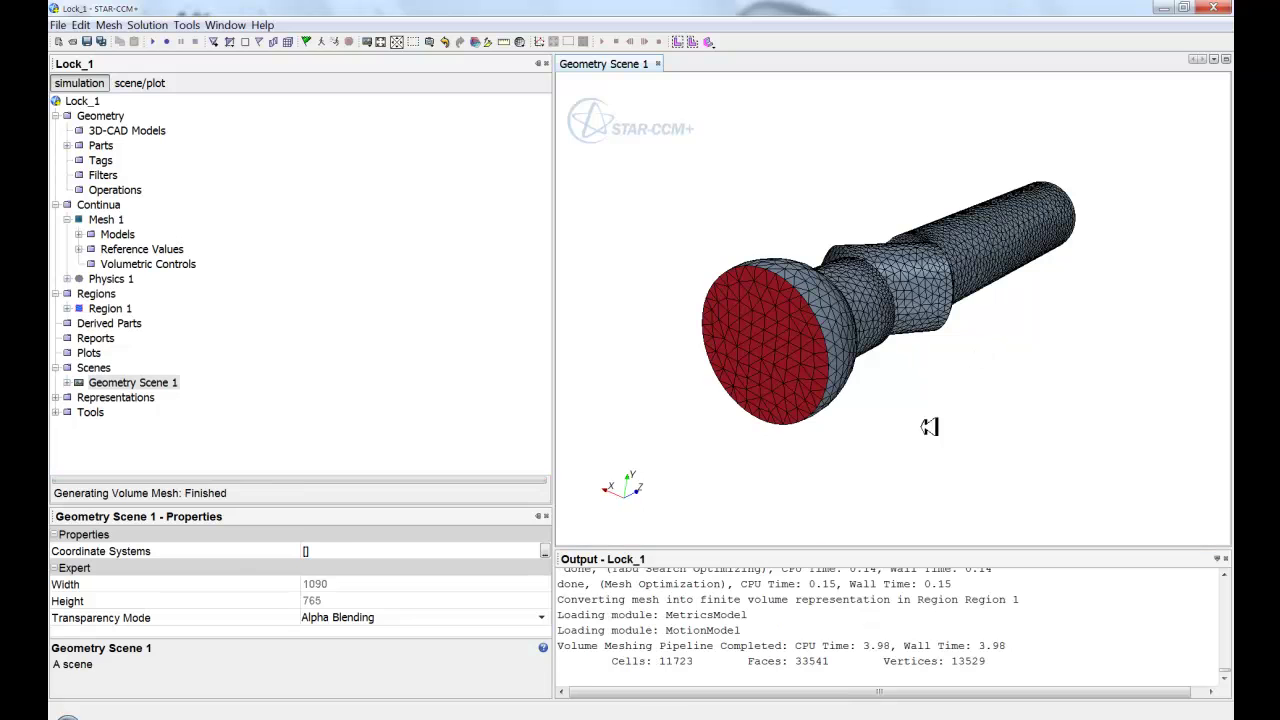
pyautogui.moveTo(652, 666); pyautogui.dragTo(740, 664)
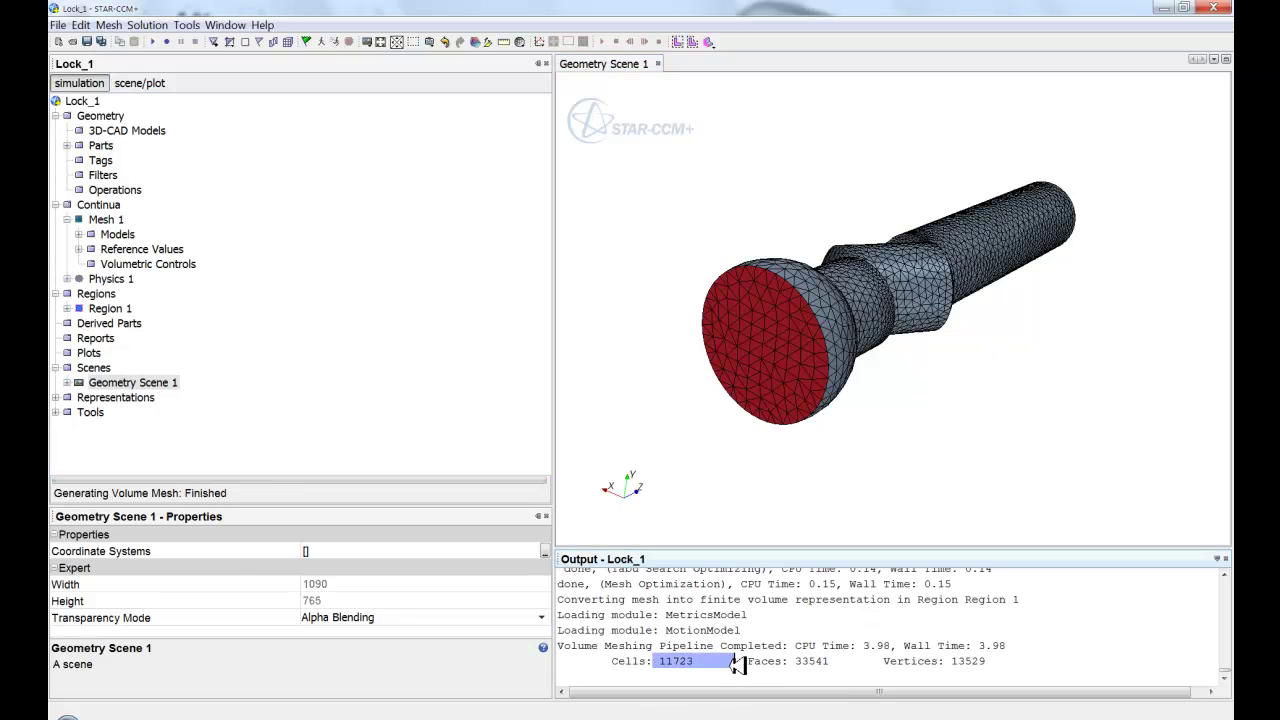
# Show the Volume Mesh representation in Geometry Scene 1 and snap to standard upright and side views
pyautogui.rightClick(906, 402)
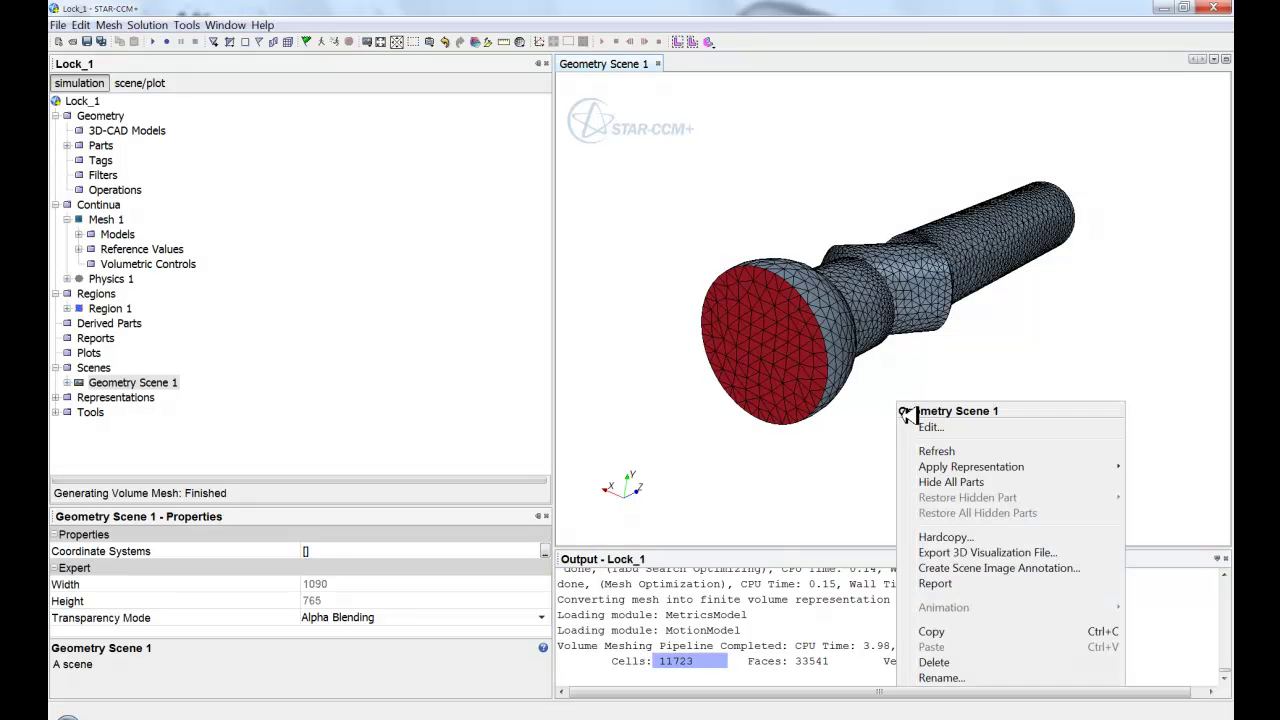
pyautogui.moveTo(940, 466)
pyautogui.click(838, 530)
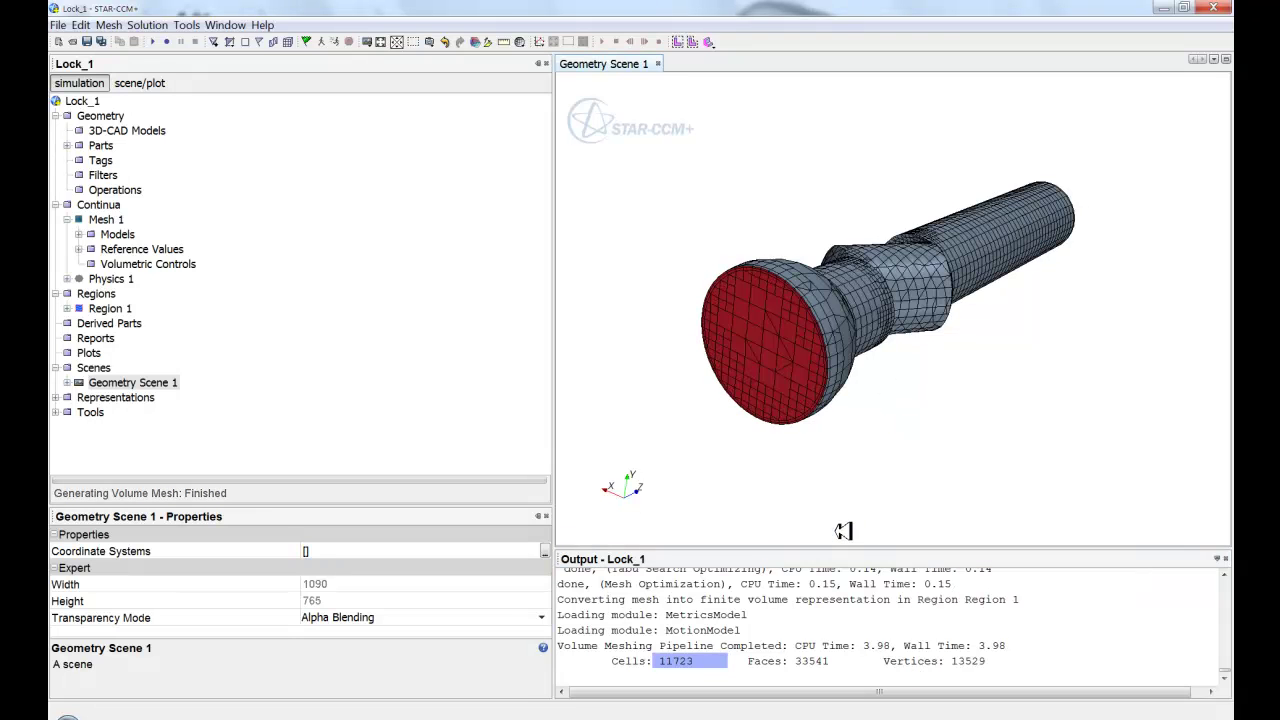
pyautogui.moveTo(920, 380); pyautogui.dragTo(870, 280)
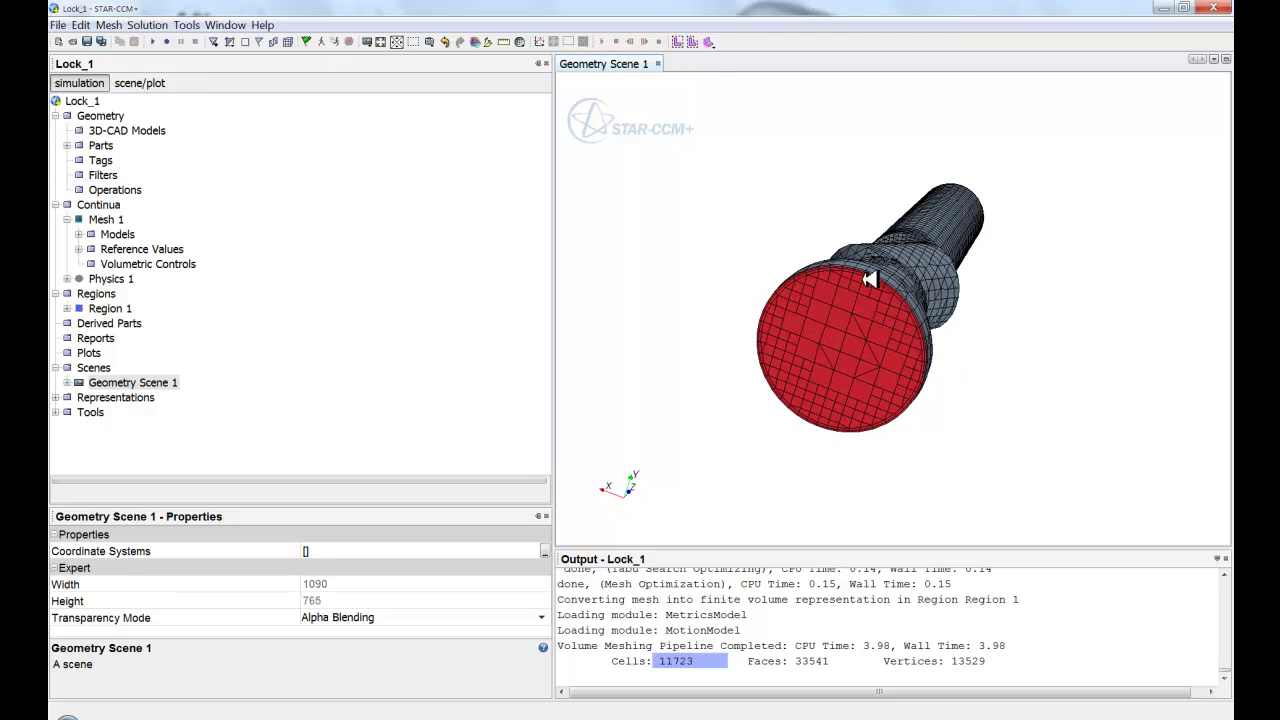
pyautogui.scroll(5, 866, 273)
pyautogui.scroll(-4, 866, 272)
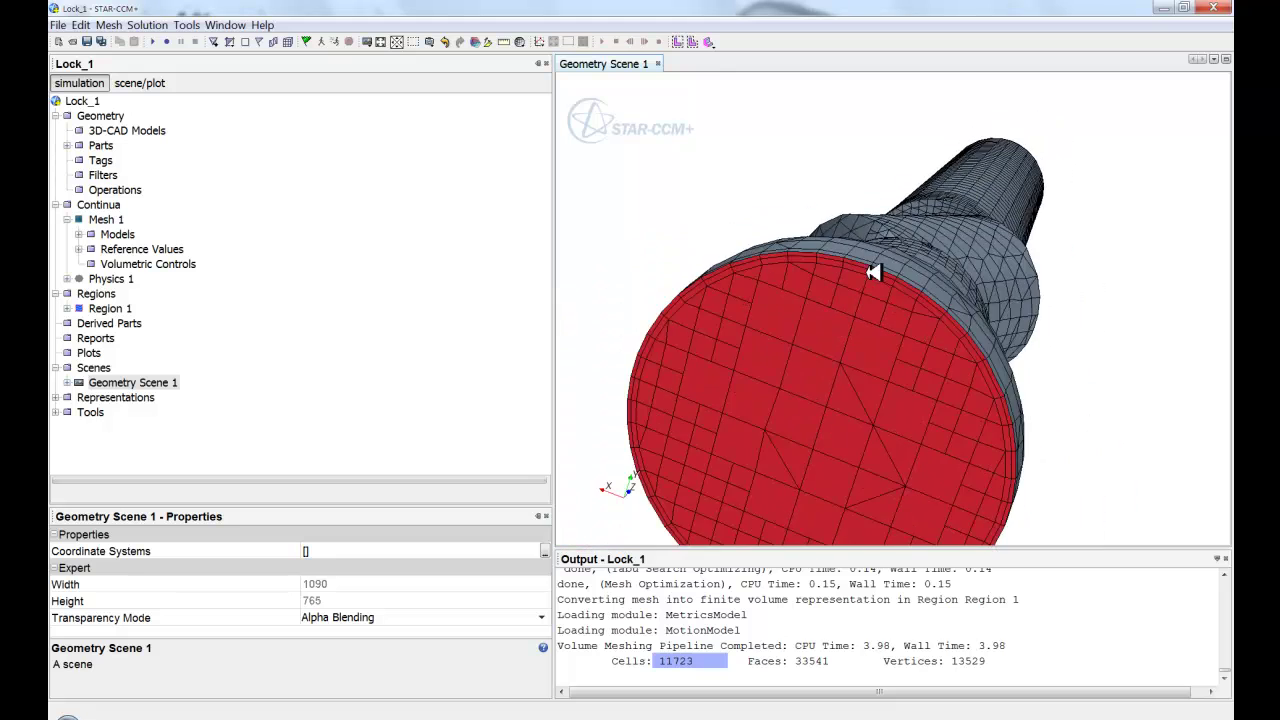
pyautogui.moveTo(934, 270); pyautogui.dragTo(965, 244)
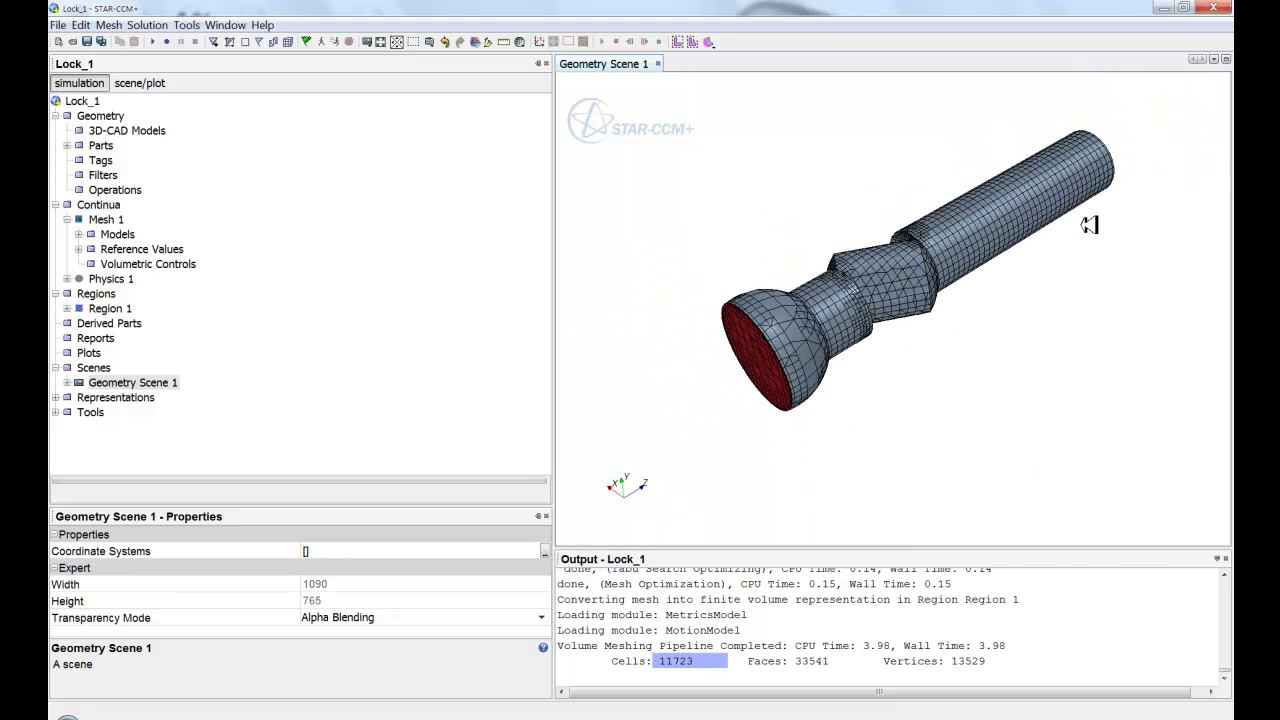
pyautogui.moveTo(1089, 220); pyautogui.dragTo(942, 287)
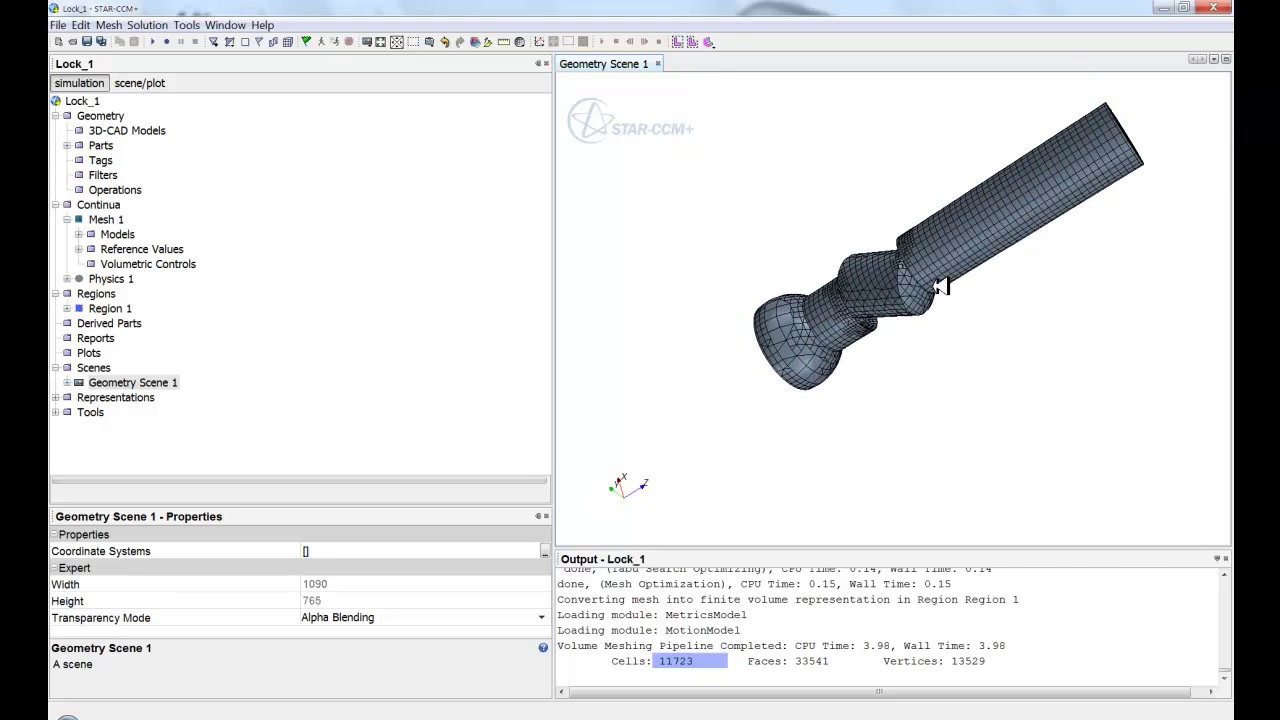
pyautogui.press('r')
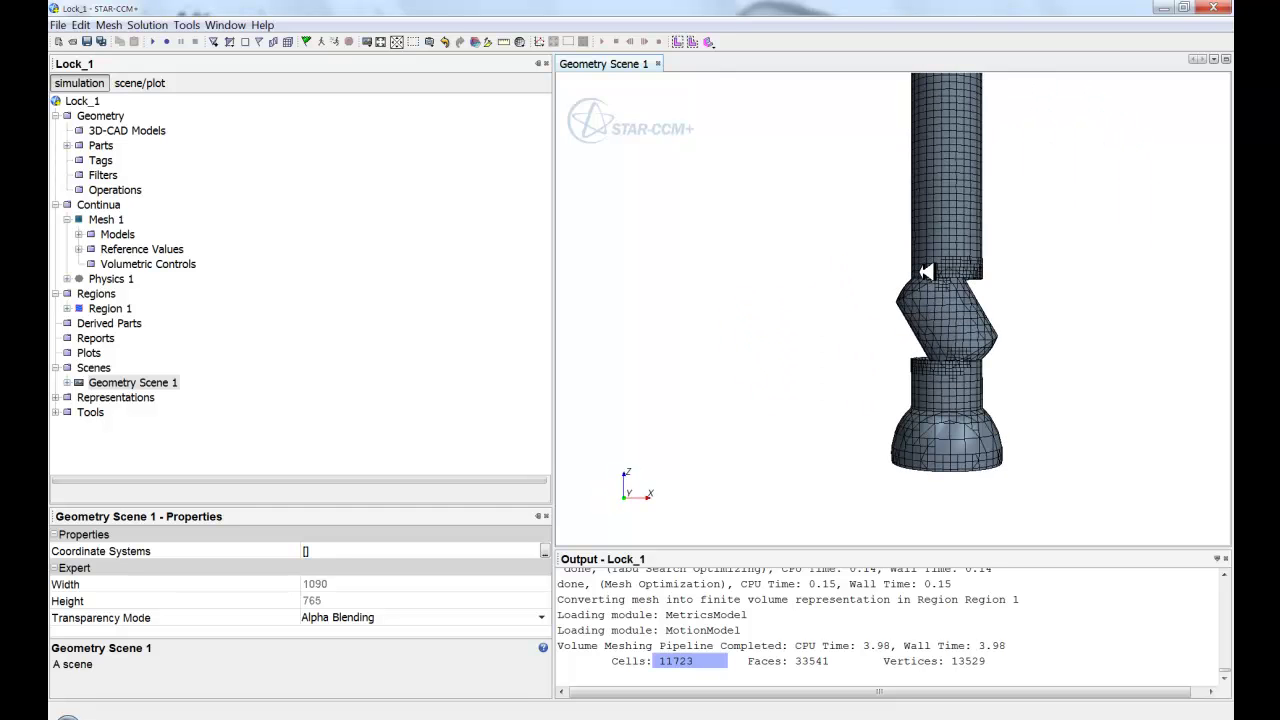
pyautogui.moveTo(927, 272); pyautogui.dragTo(732, 290, button='middle')
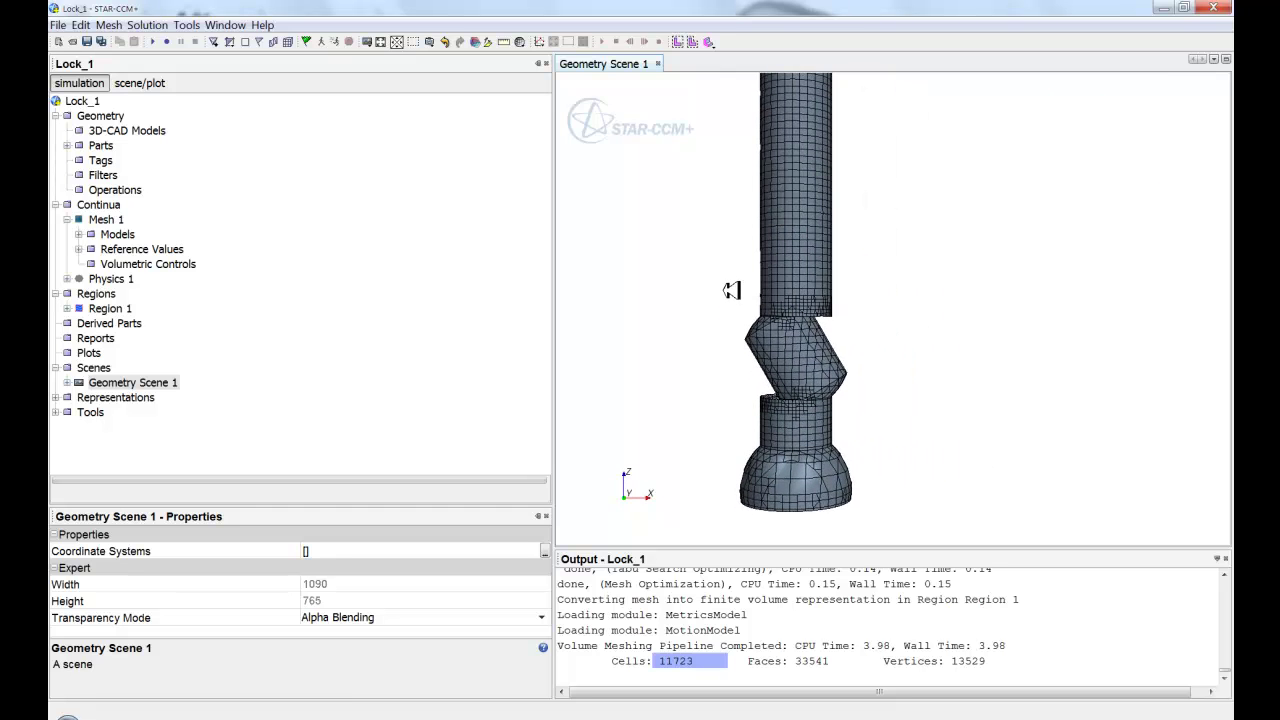
pyautogui.press('x')
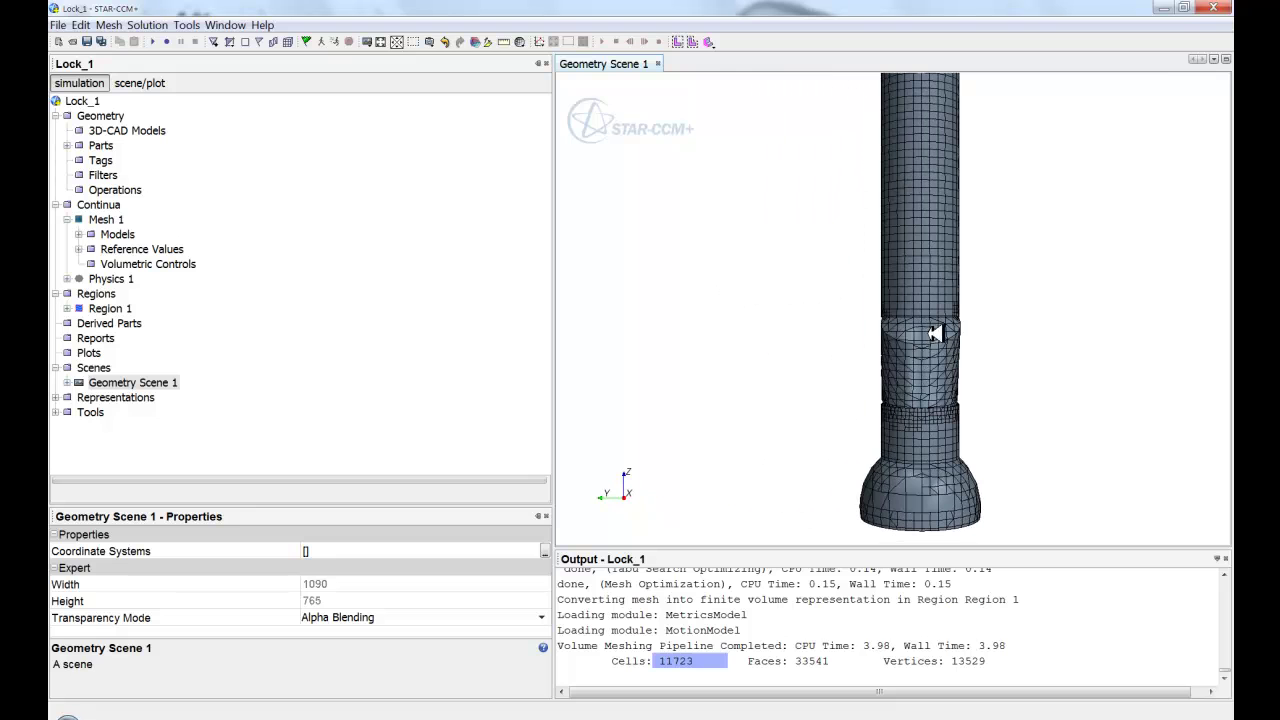
# Define a plane section through the valve using points at its top and bottom
pyautogui.click(491, 41)
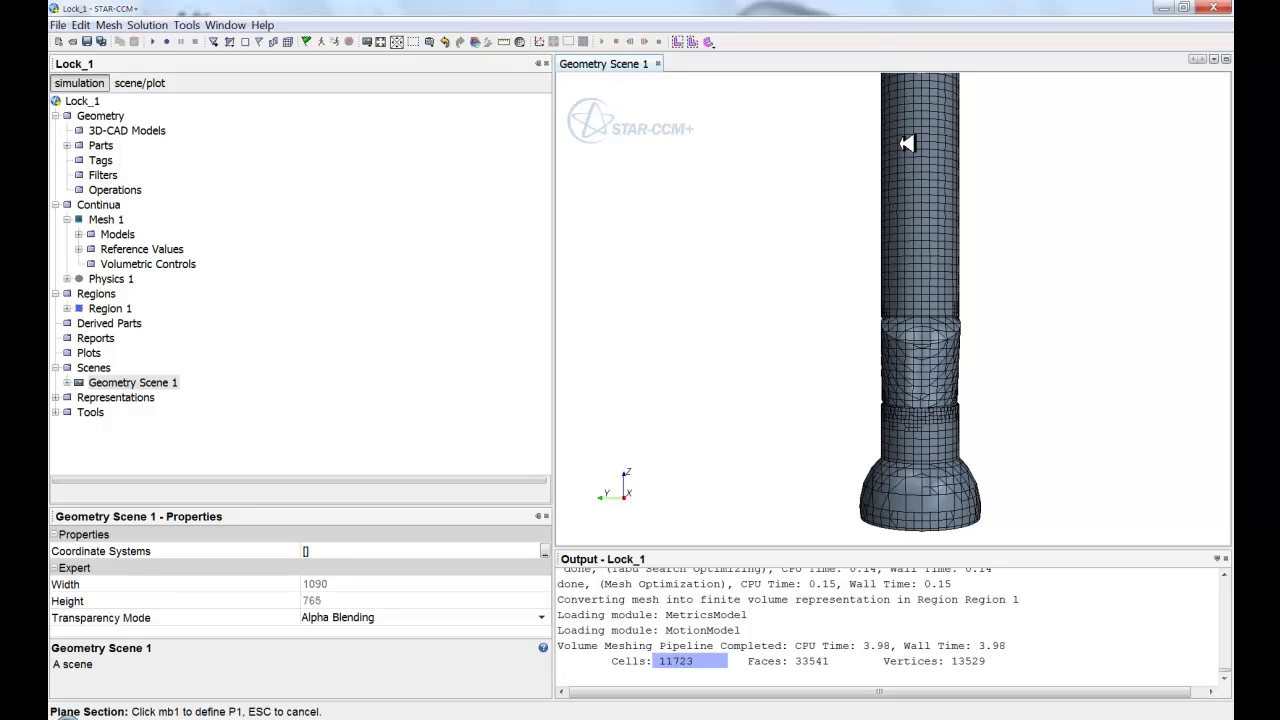
pyautogui.click(924, 84)
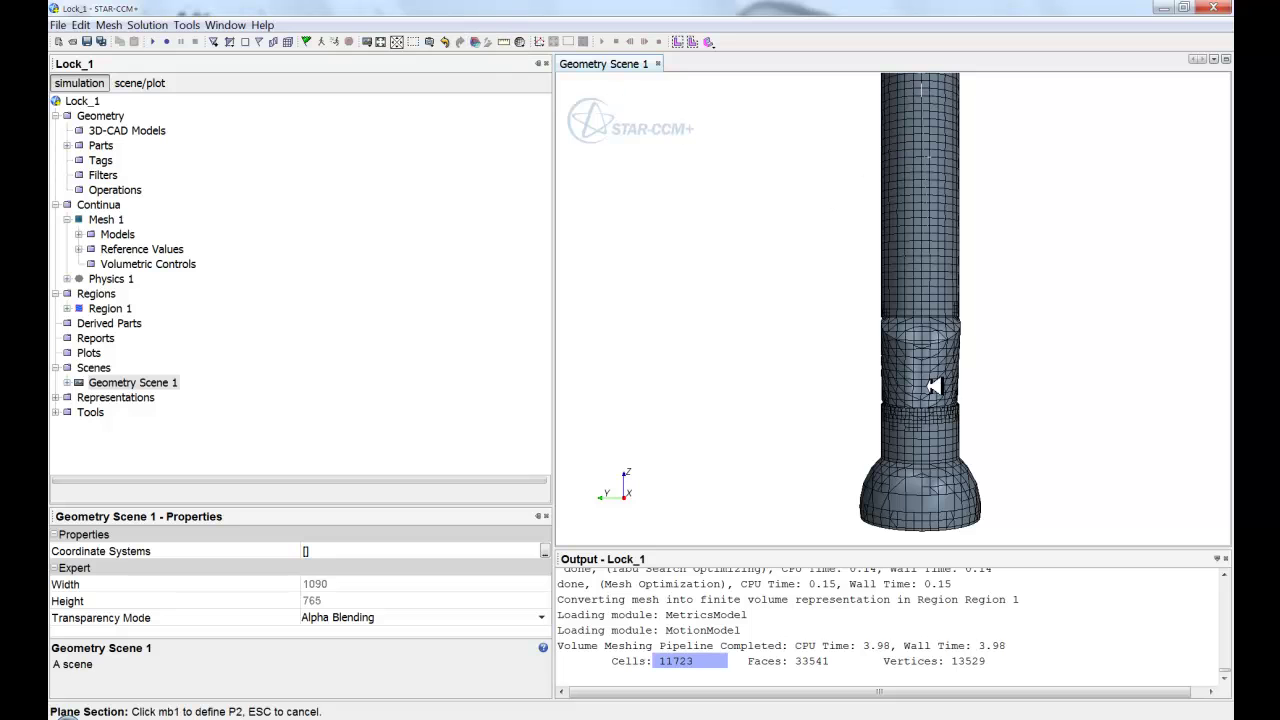
pyautogui.click(930, 532)
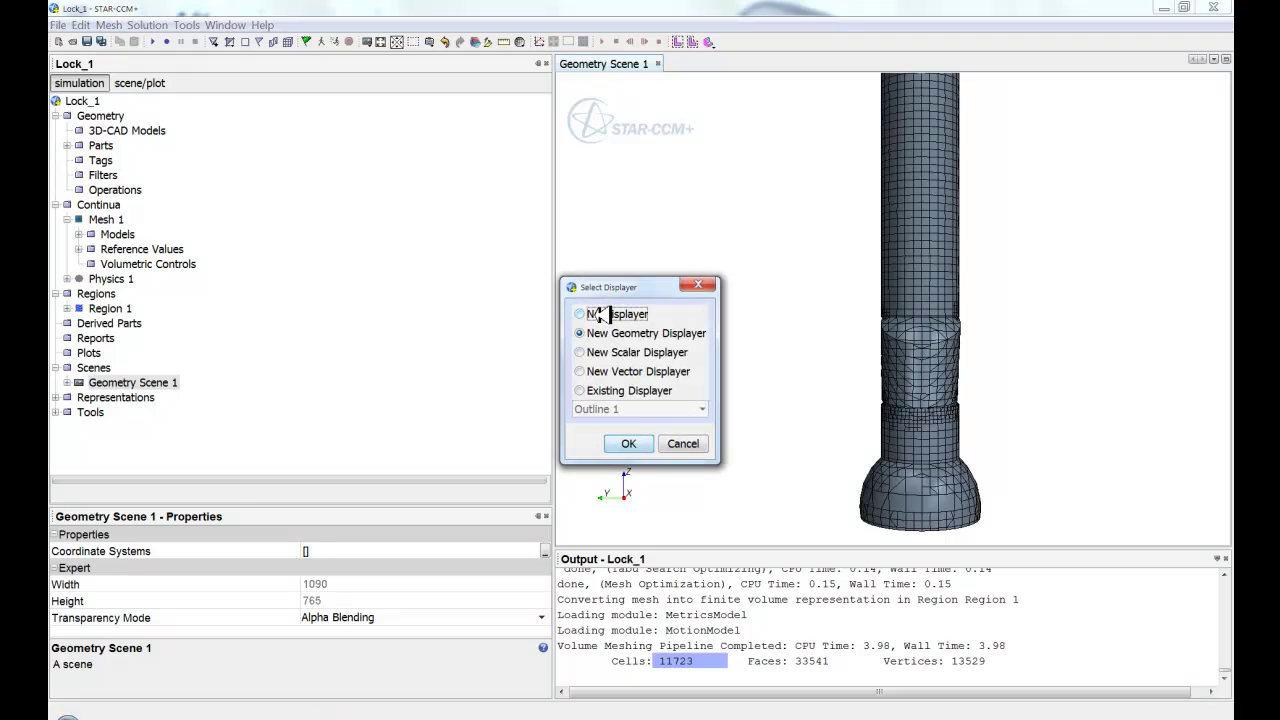
# Add the section to the existing Geometry 1 displayer and rotate the model for a view
pyautogui.click(594, 391)
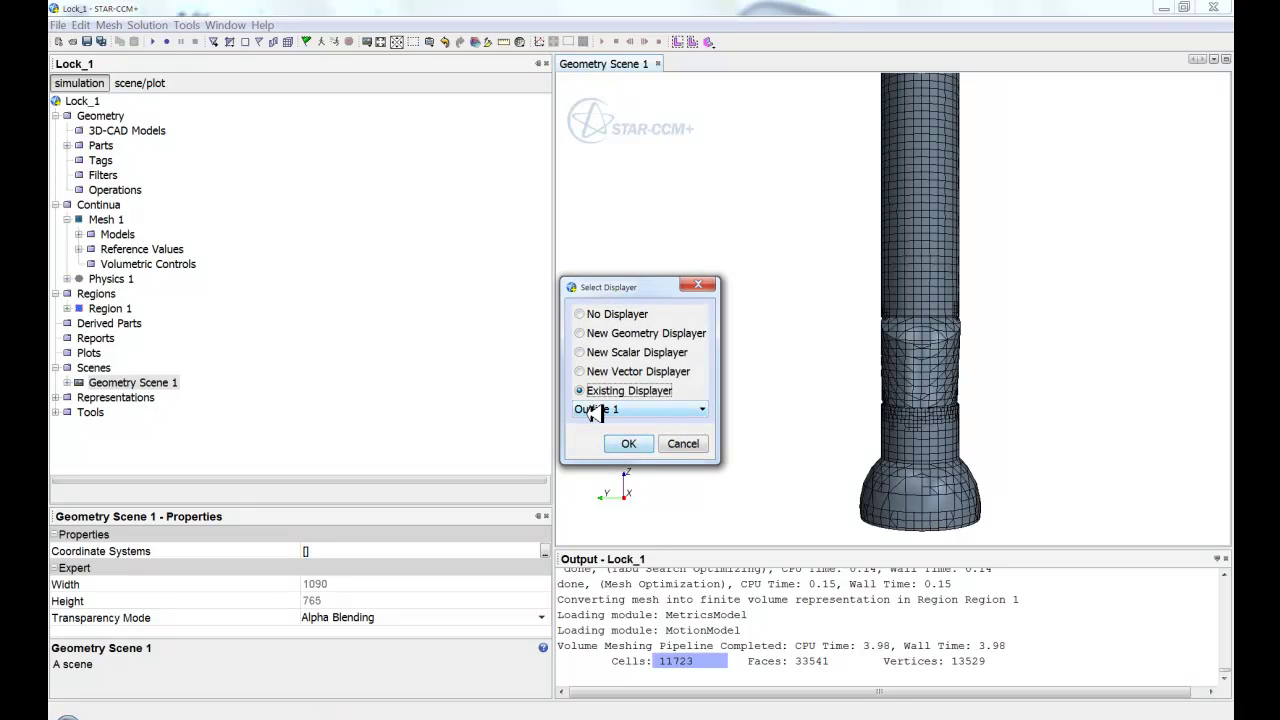
pyautogui.click(596, 411)
pyautogui.click(597, 441)
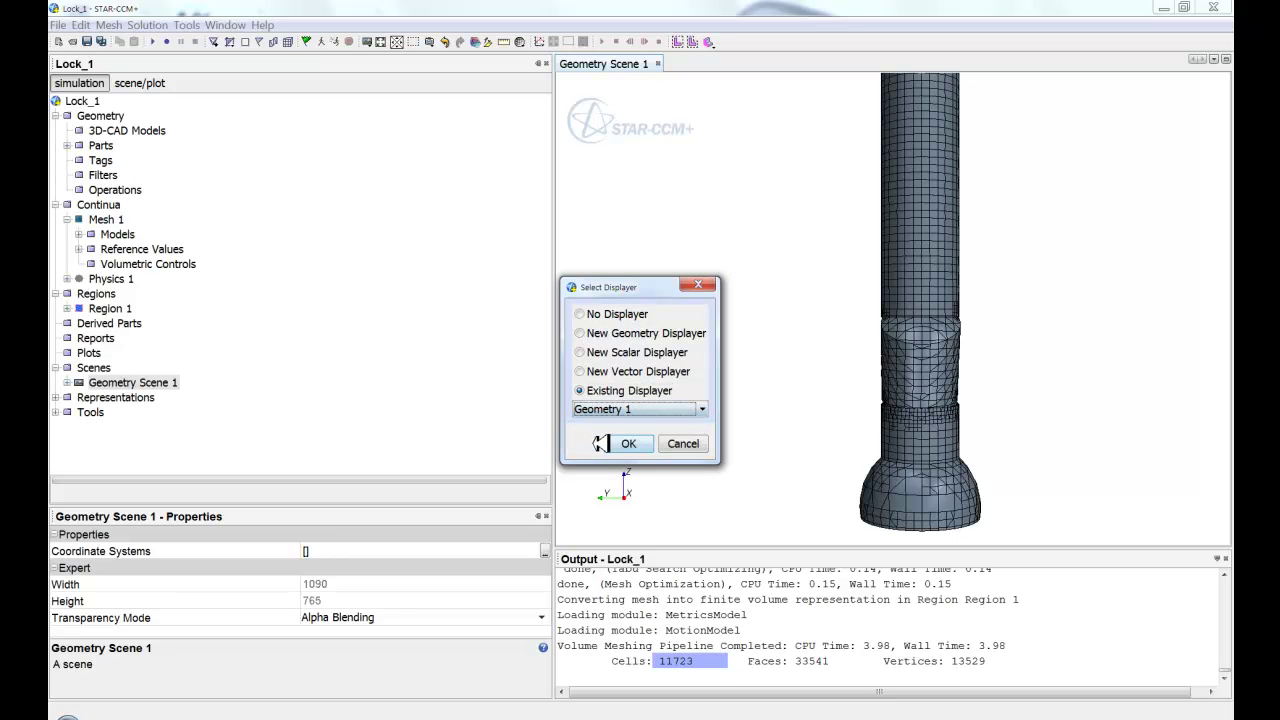
pyautogui.click(629, 444)
pyautogui.moveTo(822, 438); pyautogui.dragTo(636, 309)
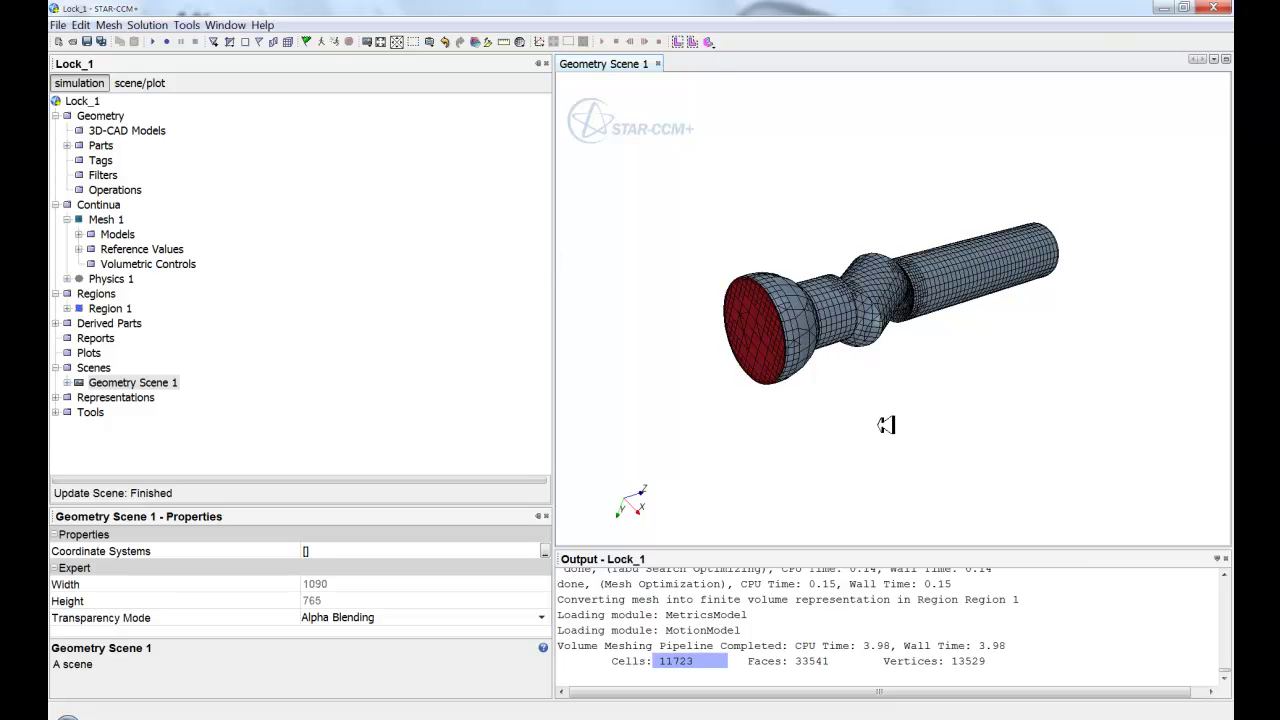
pyautogui.moveTo(886, 425); pyautogui.dragTo(740, 362)
pyautogui.moveTo(889, 331)
pyautogui.mouseDown()
pyautogui.moveTo(886, 400)
pyautogui.moveTo(914, 391)
pyautogui.moveTo(906, 333)
pyautogui.mouseUp()
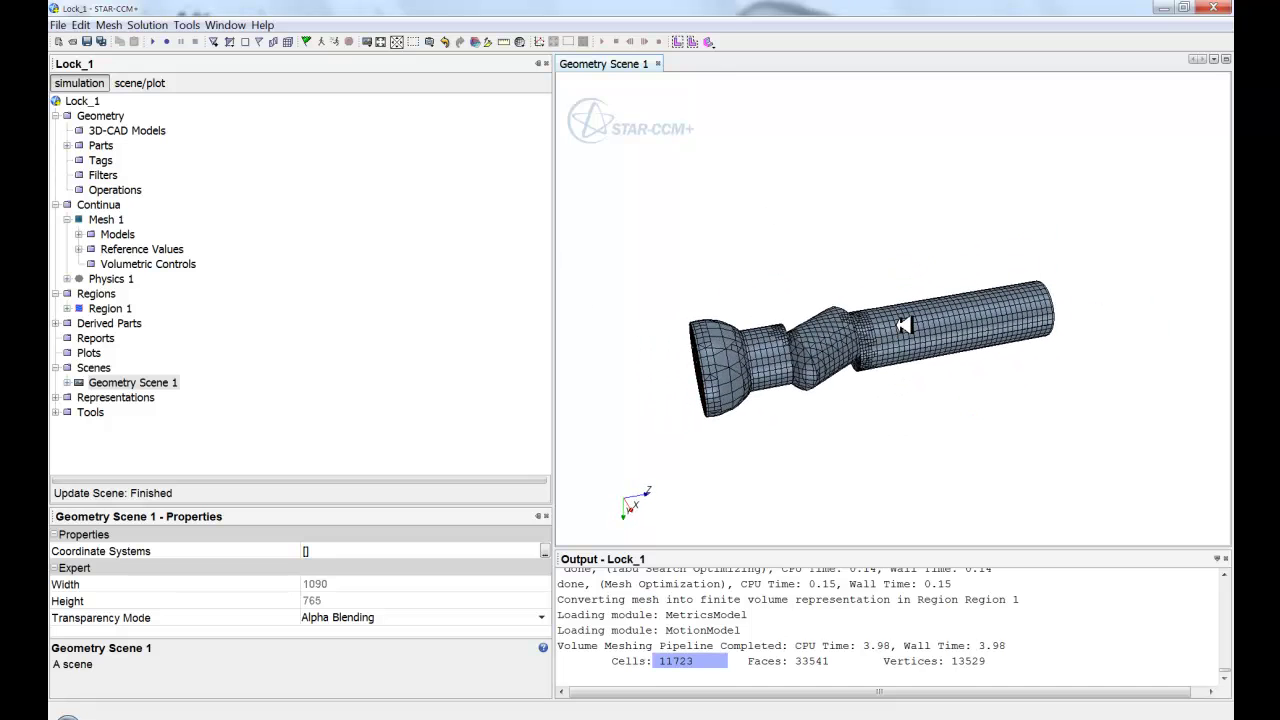
# Hide the grey solid surface and zoom closer on the pipe
pyautogui.rightClick(903, 326)
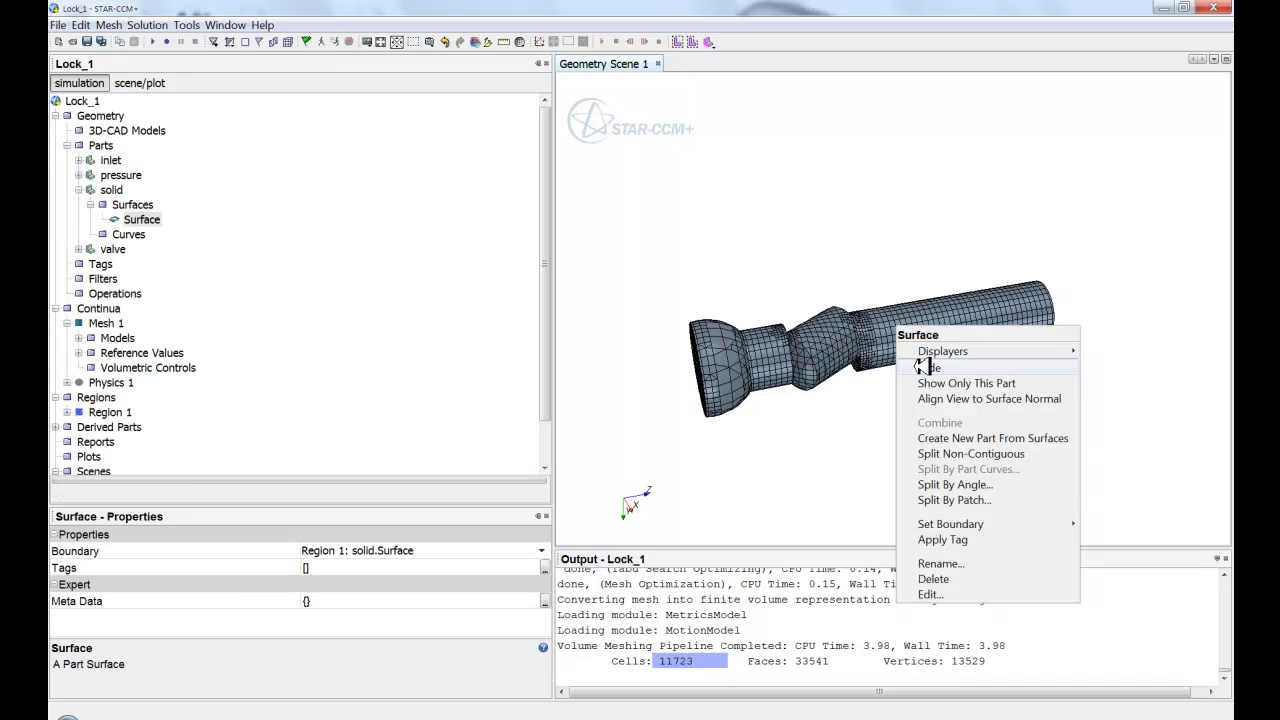
pyautogui.click(915, 366)
pyautogui.scroll(3, 903, 344)
pyautogui.moveTo(903, 343); pyautogui.dragTo(866, 336)
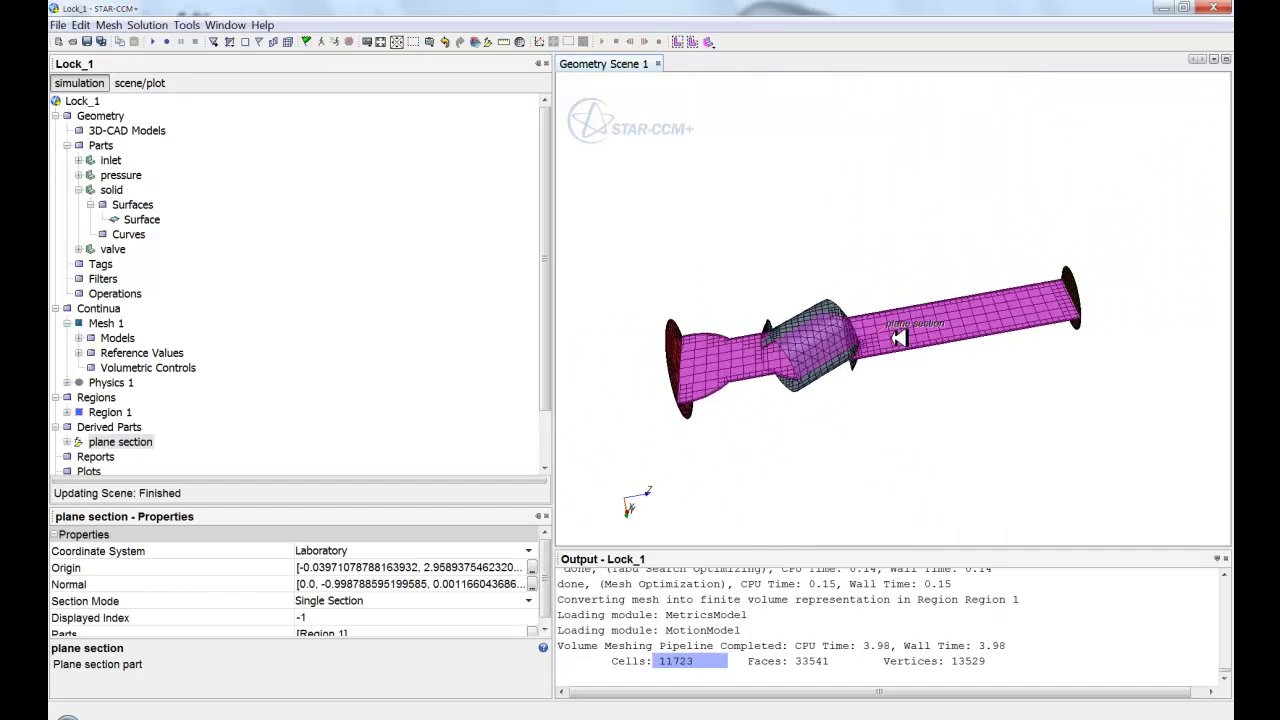
# Drag a lengthwise plane section, show only that part, and collapse the Parts tree
pyautogui.moveTo(866, 336); pyautogui.dragTo(950, 360)
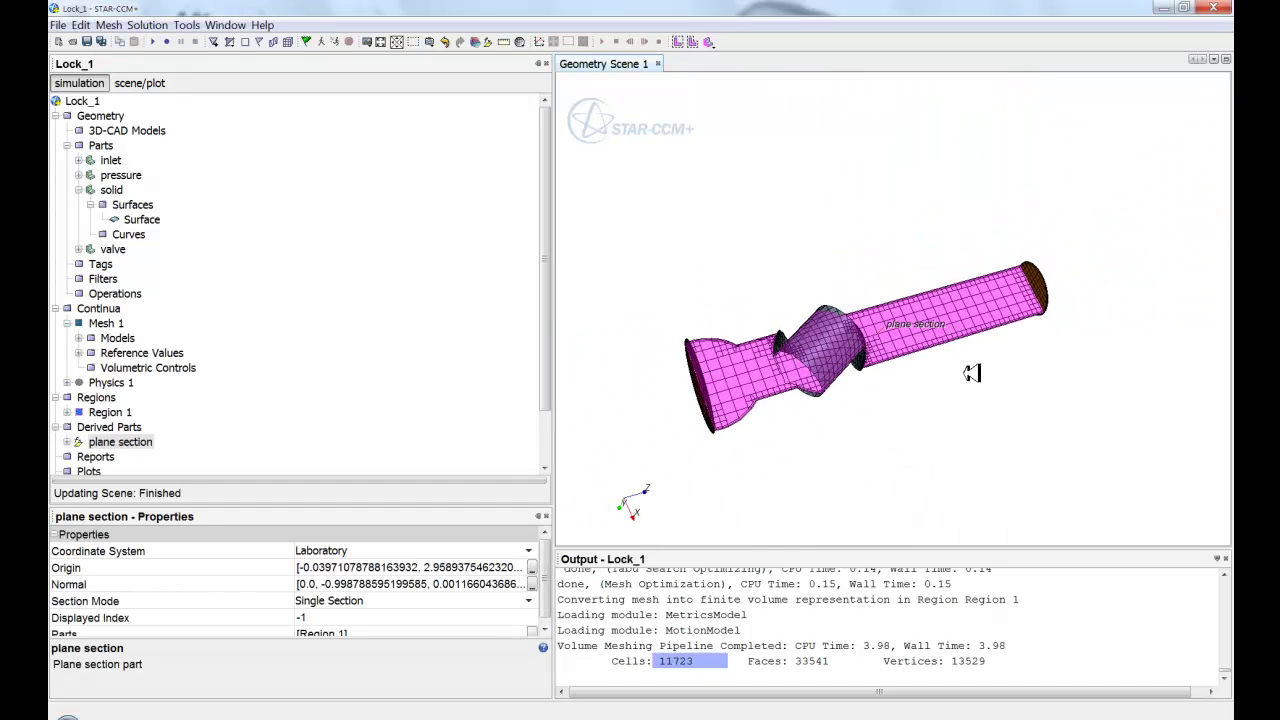
pyautogui.rightClick(920, 316)
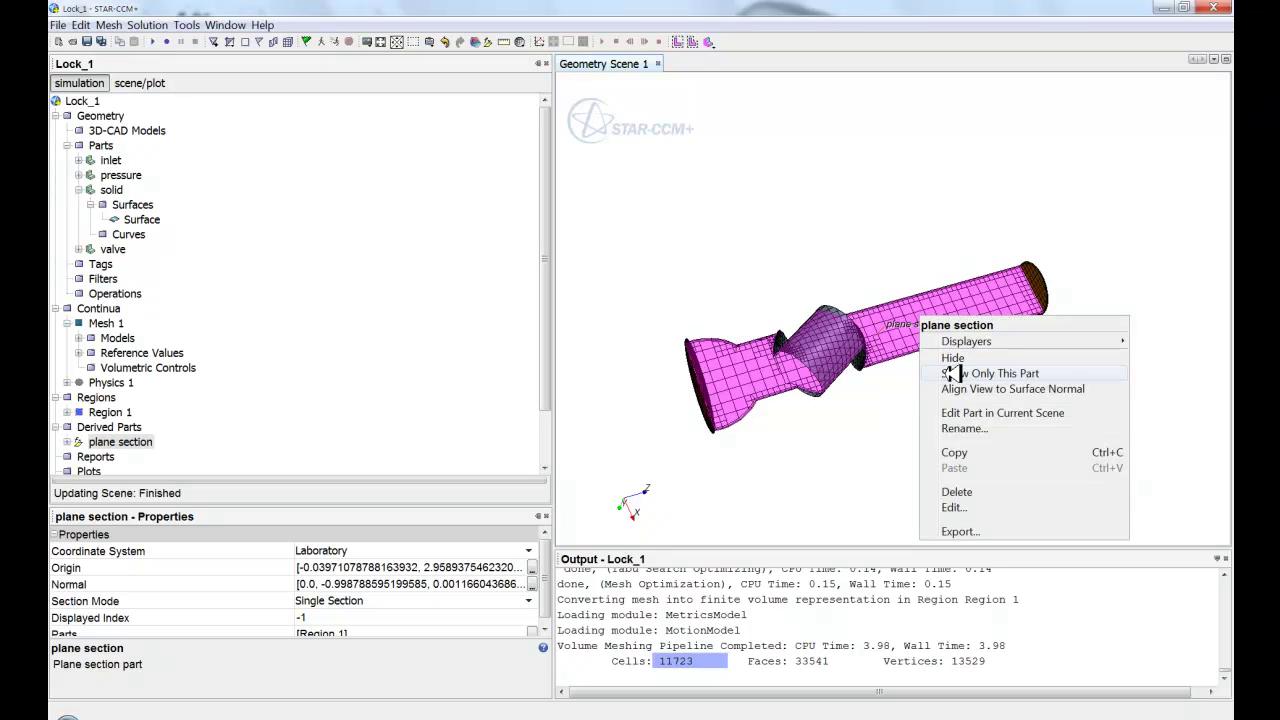
pyautogui.click(951, 373)
pyautogui.click(838, 458)
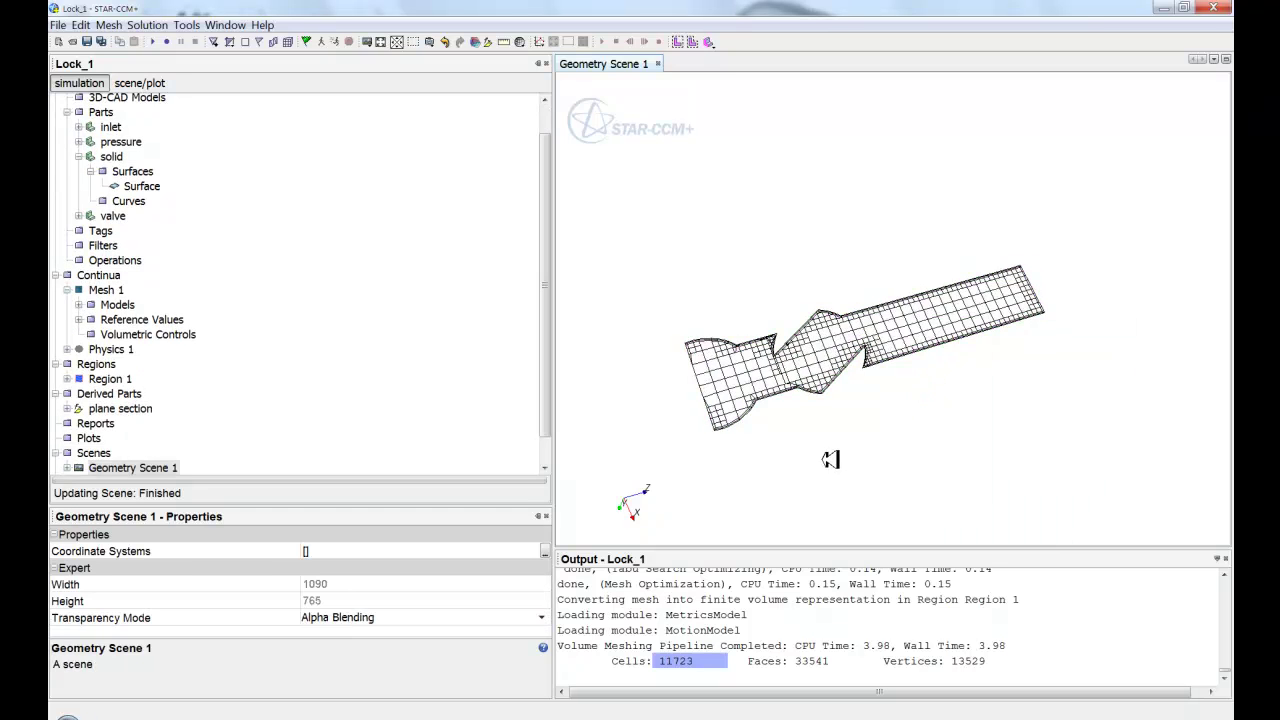
pyautogui.moveTo(829, 457); pyautogui.dragTo(886, 360)
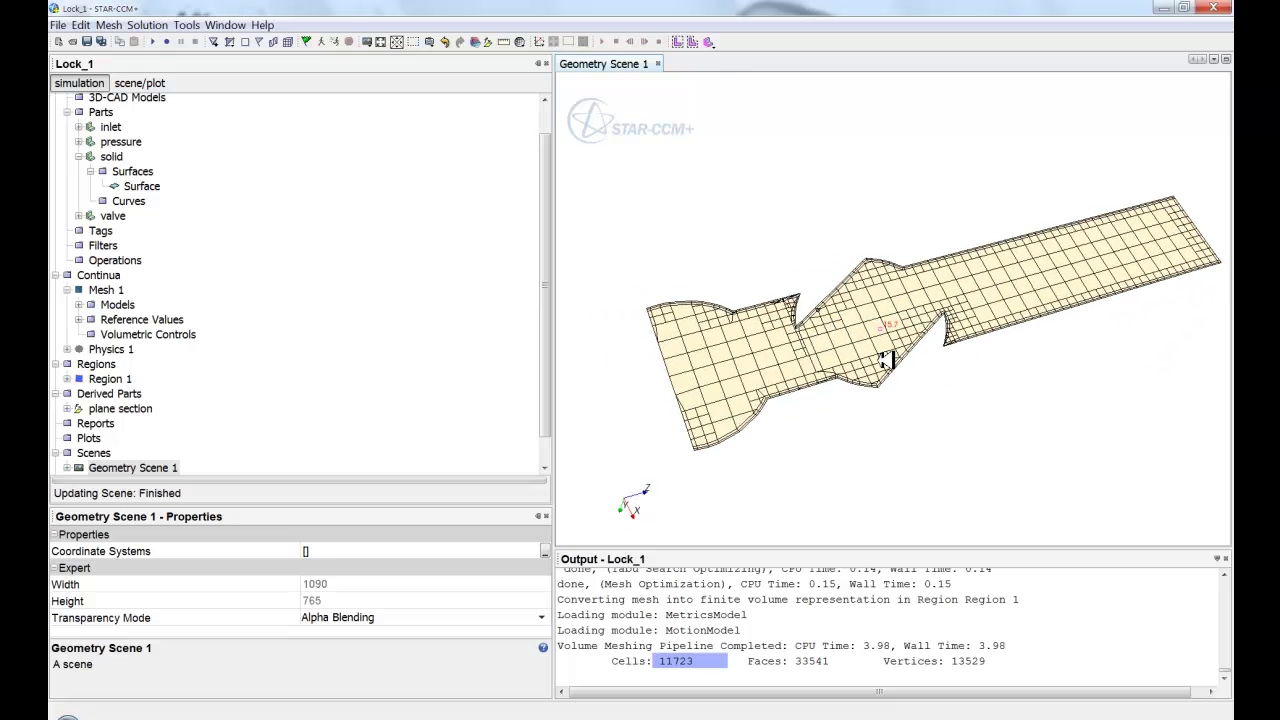
pyautogui.scroll(-2, 828, 360)
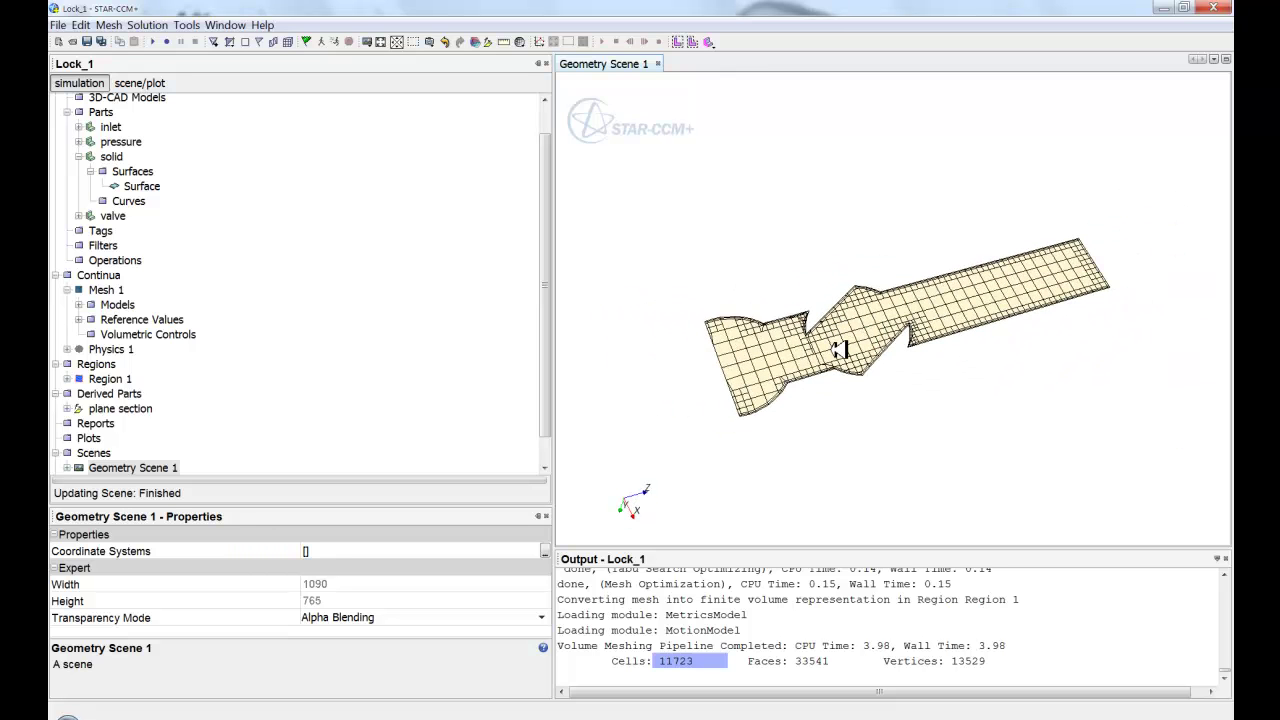
pyautogui.click(67, 112)
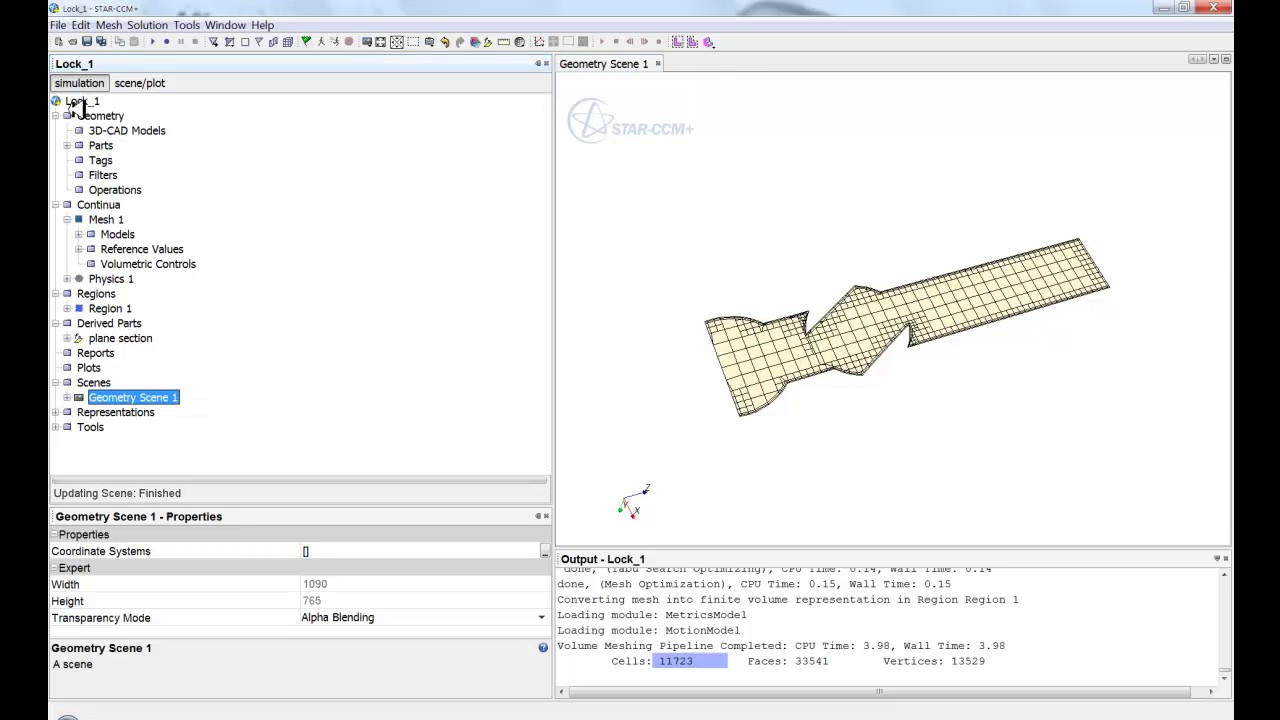
# In Physics 1's model selection, choose Steady, Gas, Segregated Flow, Constant Density, Turbulent and K-Epsilon
pyautogui.click(56, 116)
pyautogui.click(827, 265)
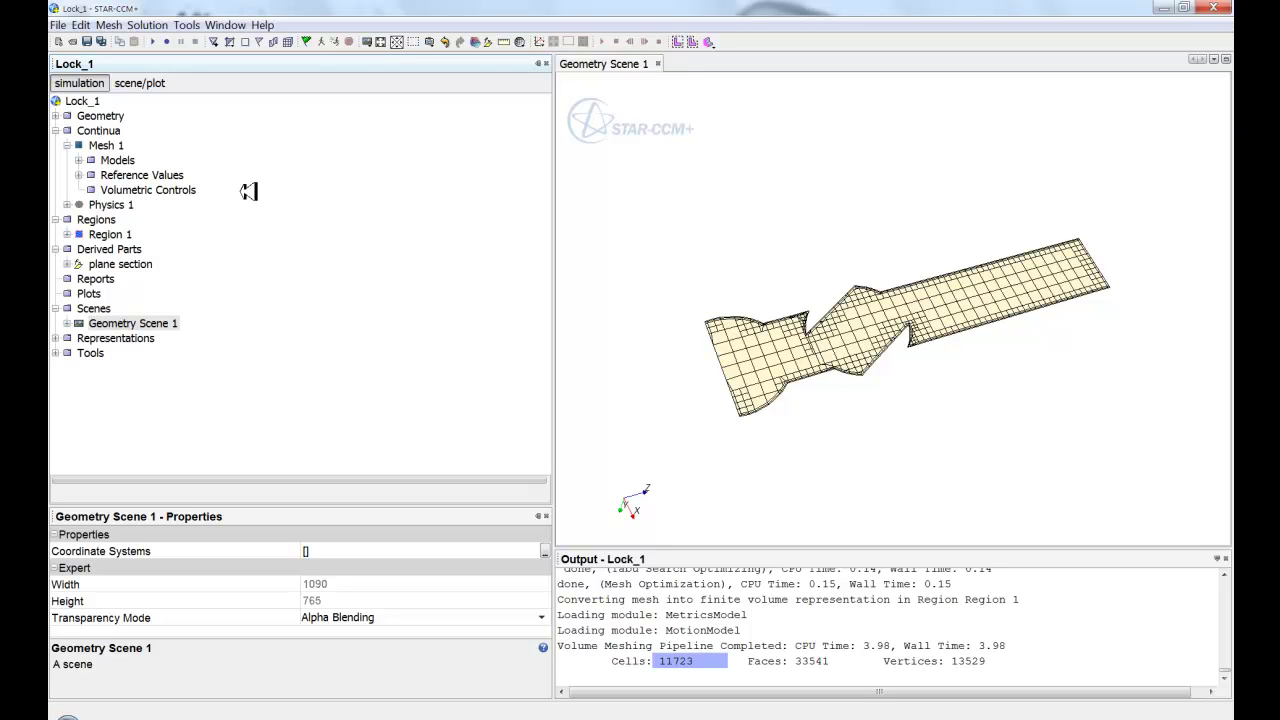
pyautogui.rightClick(108, 204)
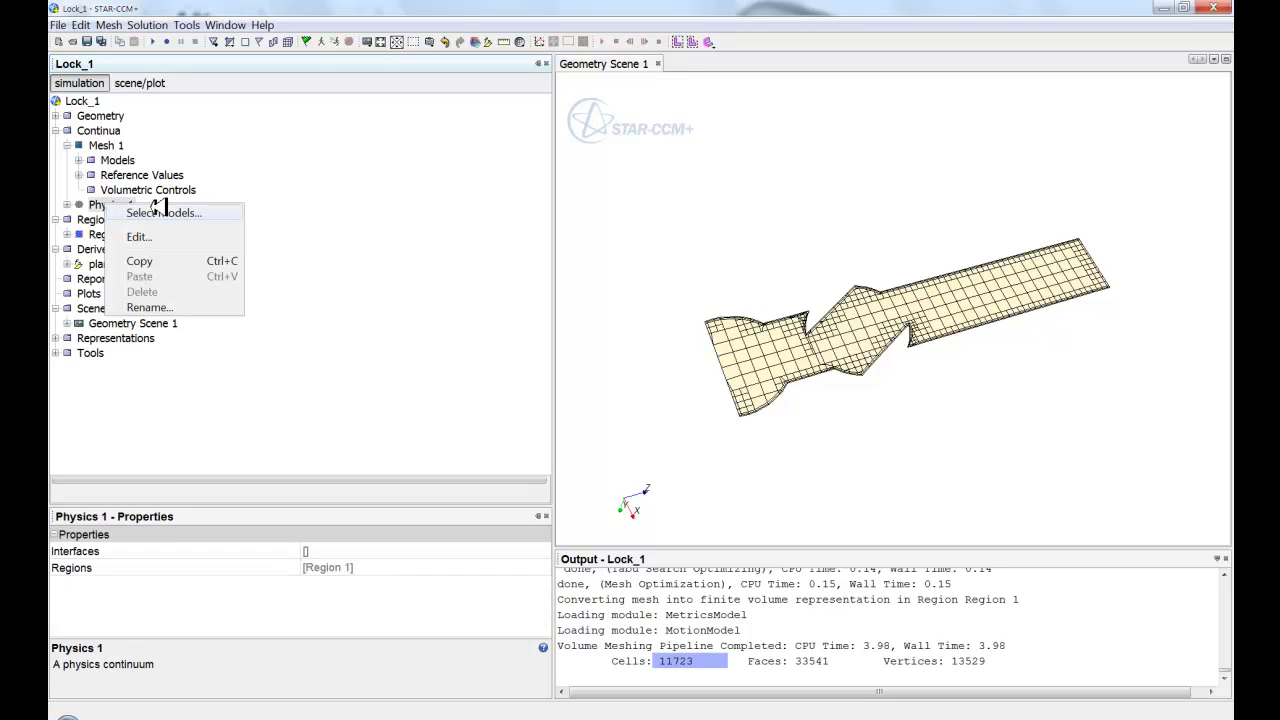
pyautogui.click(167, 212)
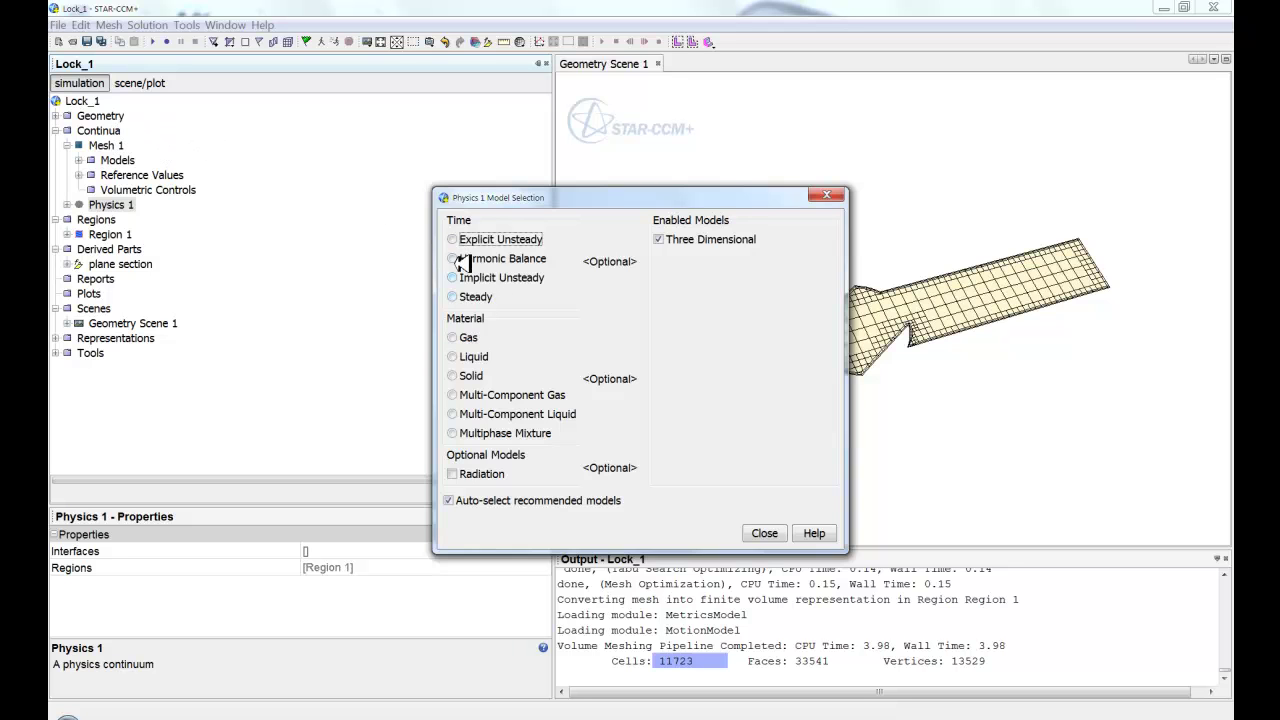
pyautogui.click(472, 294)
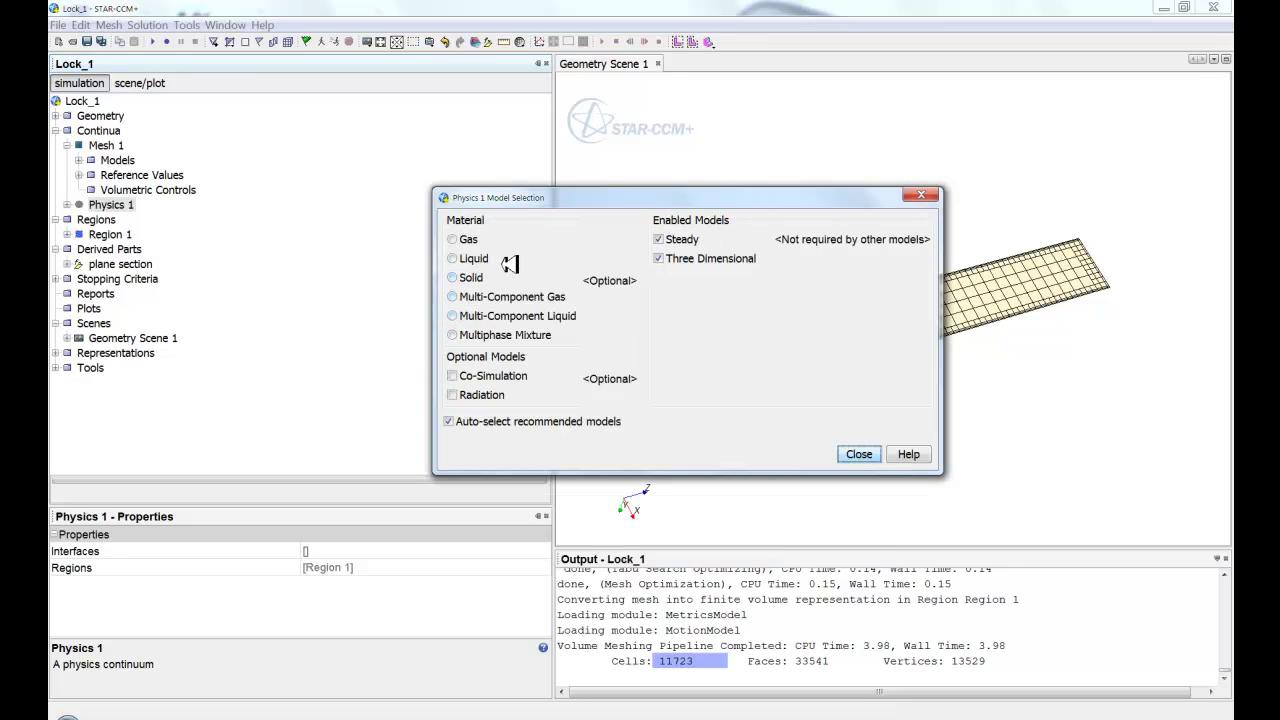
pyautogui.click(466, 241)
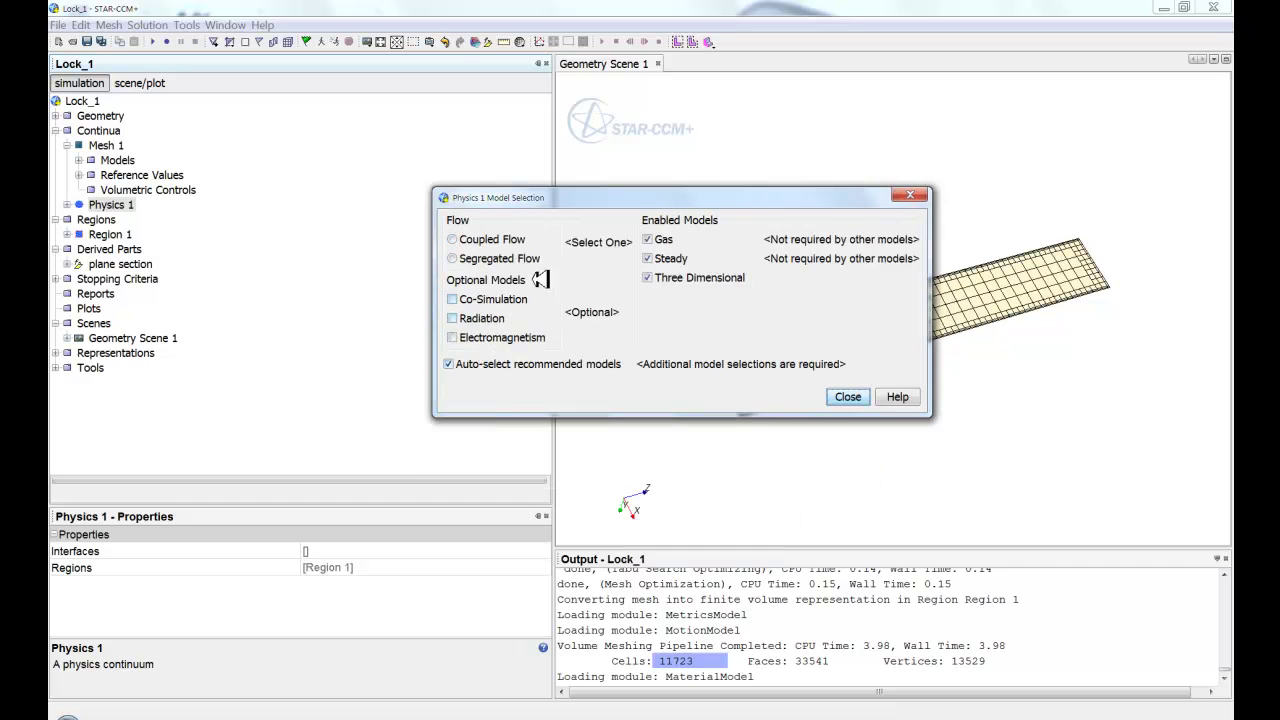
pyautogui.click(487, 259)
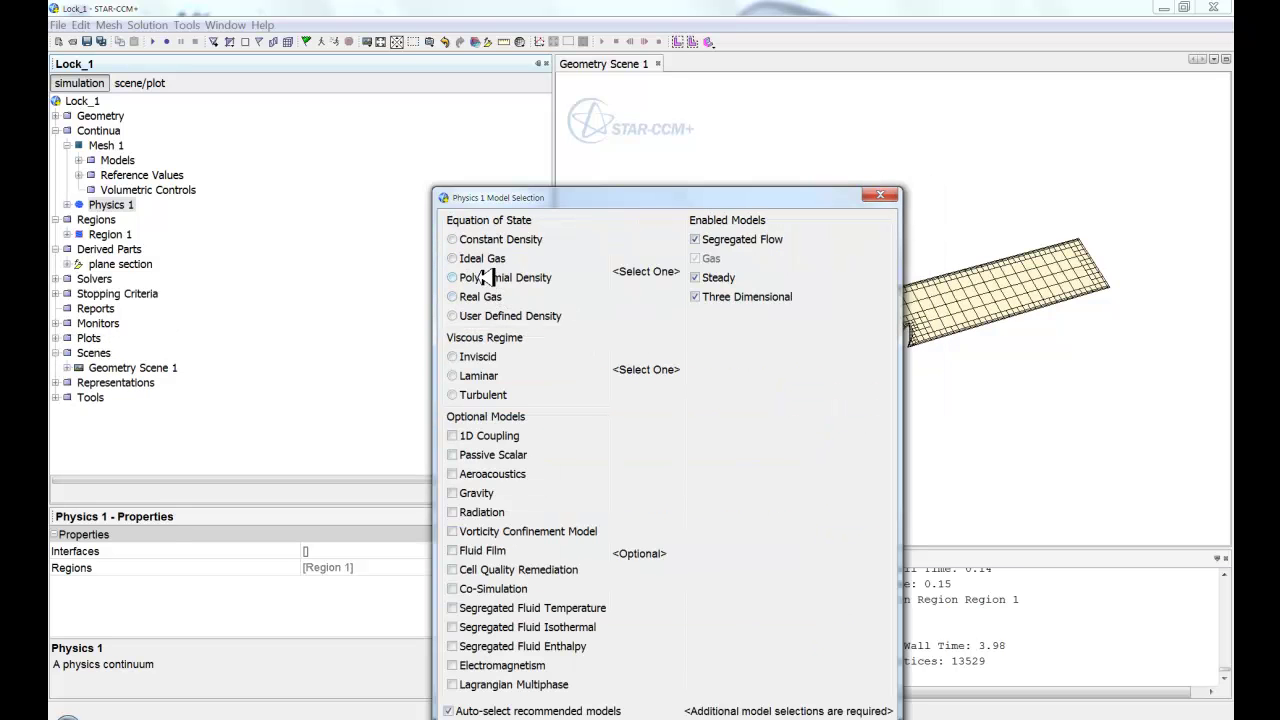
pyautogui.click(453, 240)
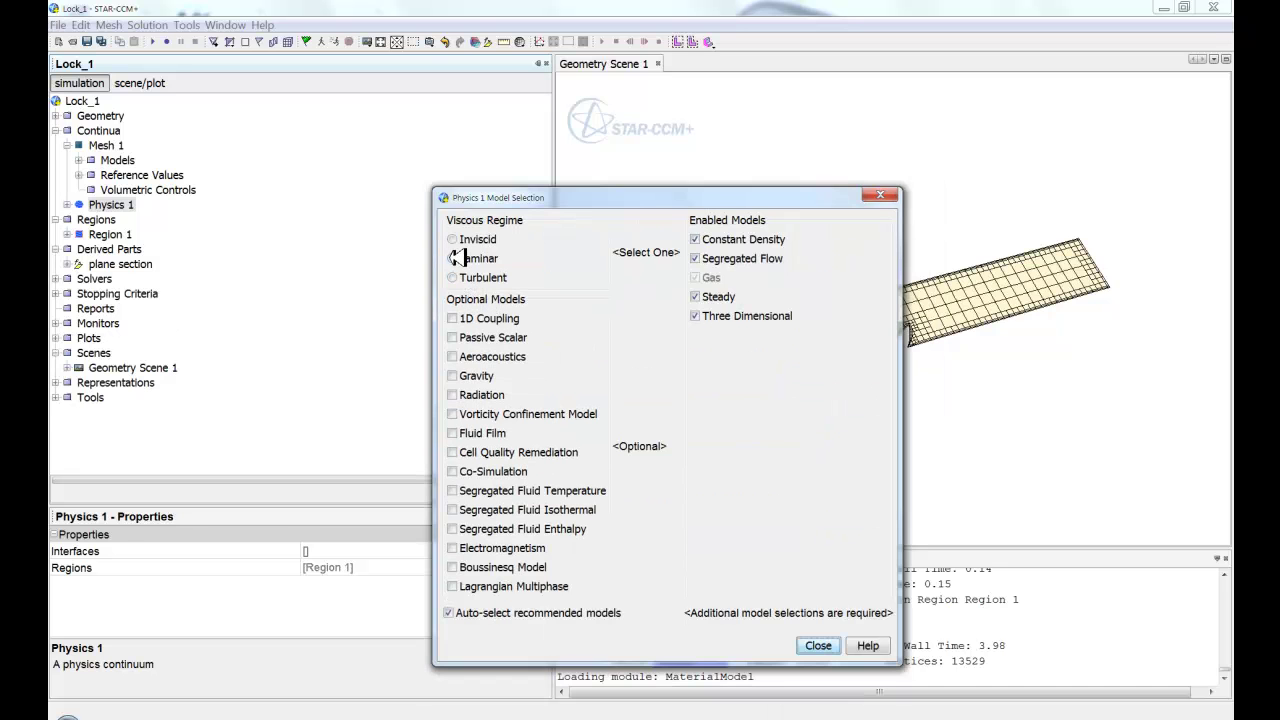
pyautogui.click(455, 277)
pyautogui.click(455, 240)
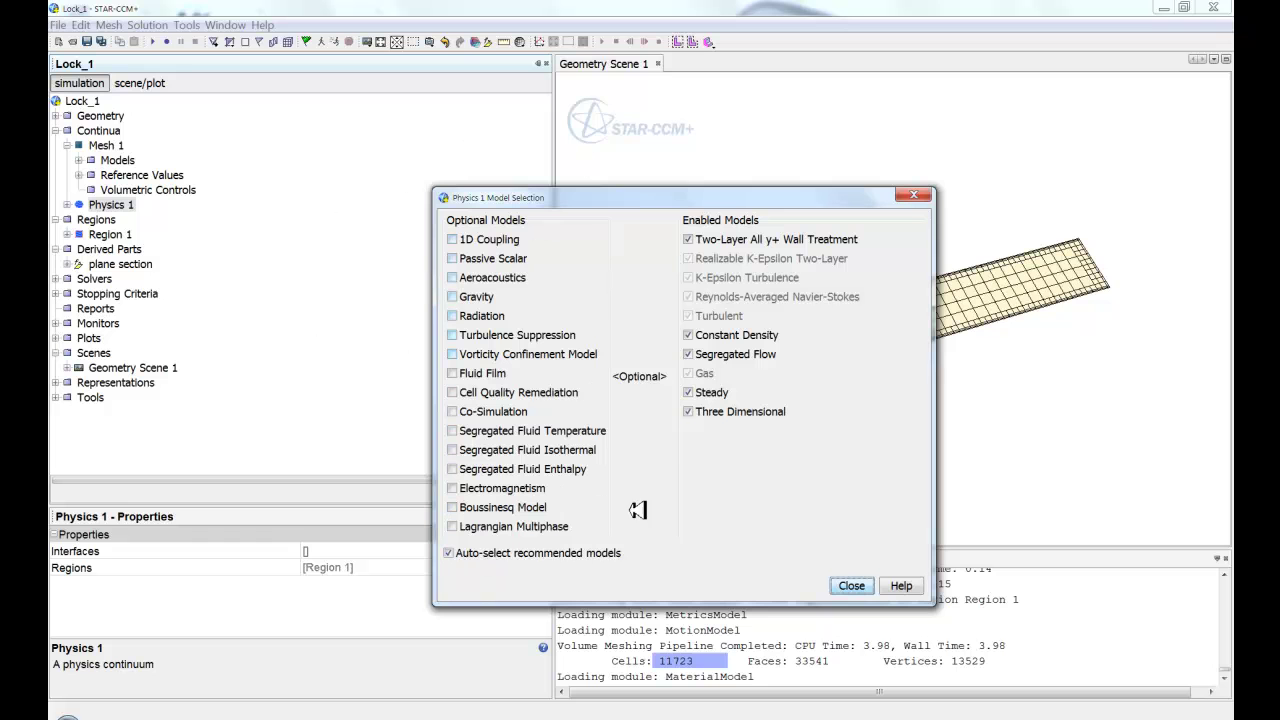
# Close model selection and list the models enabled under Physics 1
pyautogui.click(848, 586)
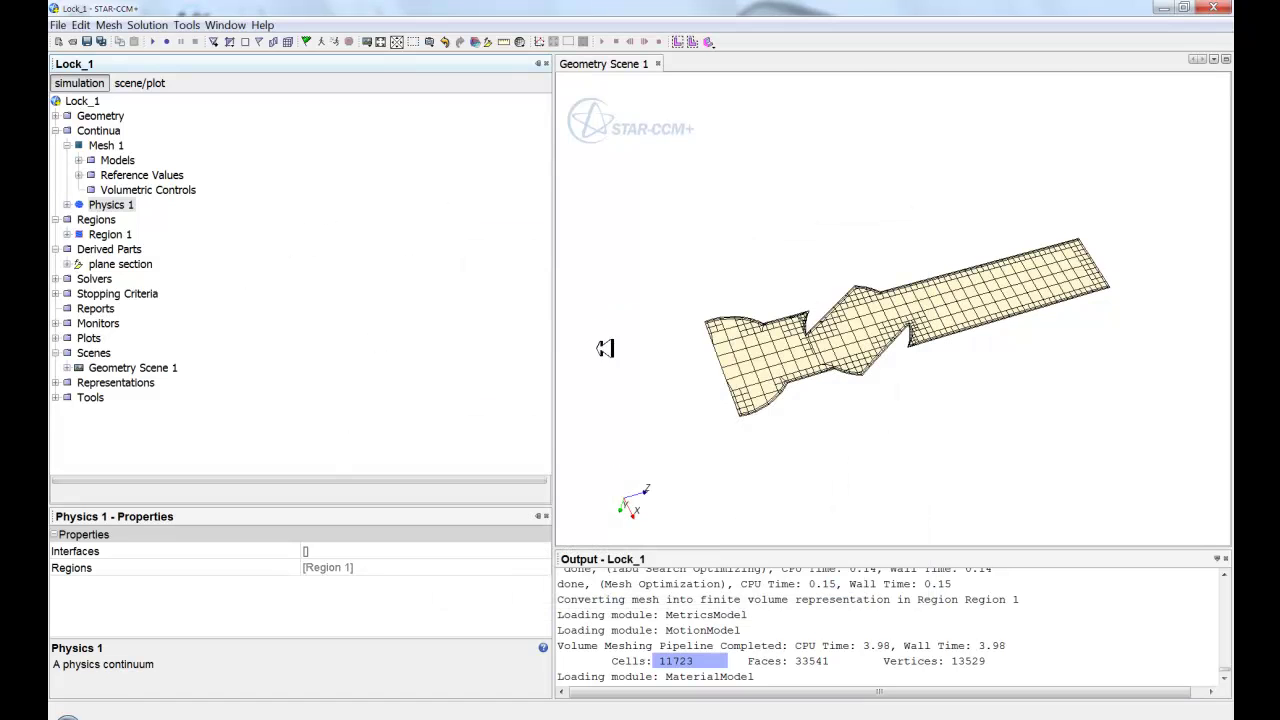
pyautogui.moveTo(605, 348); pyautogui.dragTo(640, 287, button='middle')
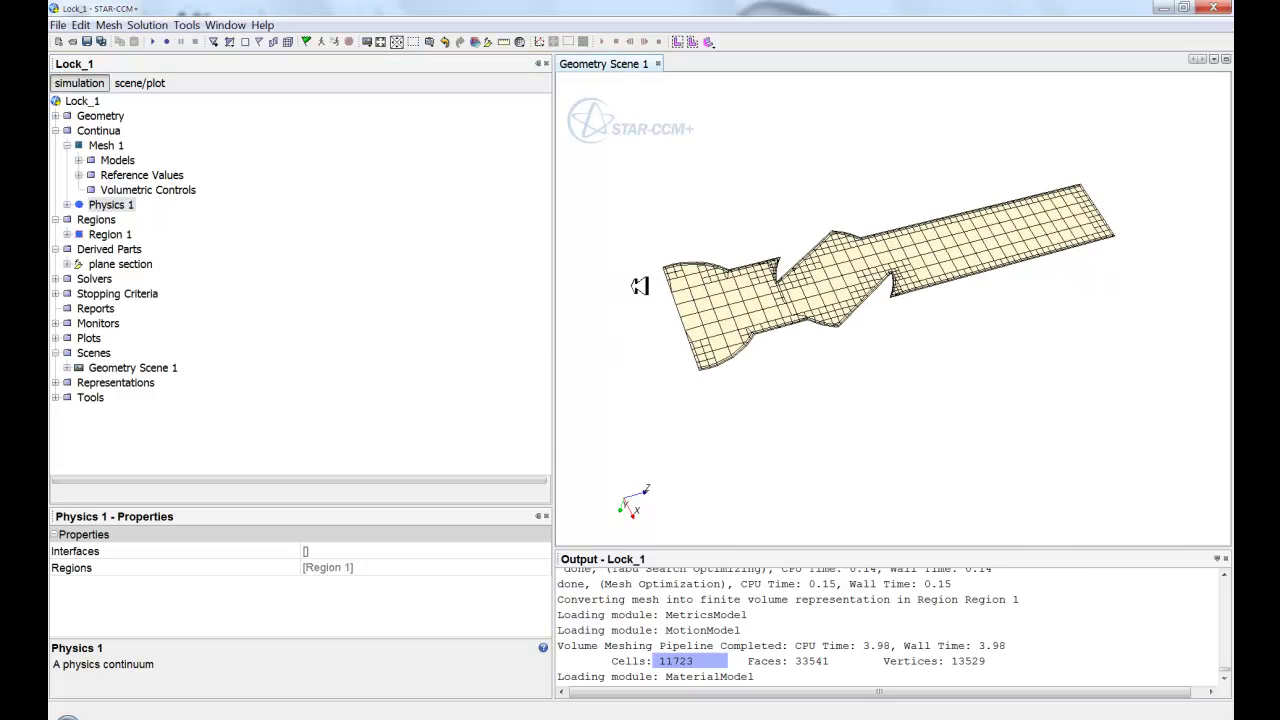
pyautogui.click(74, 204)
pyautogui.click(67, 205)
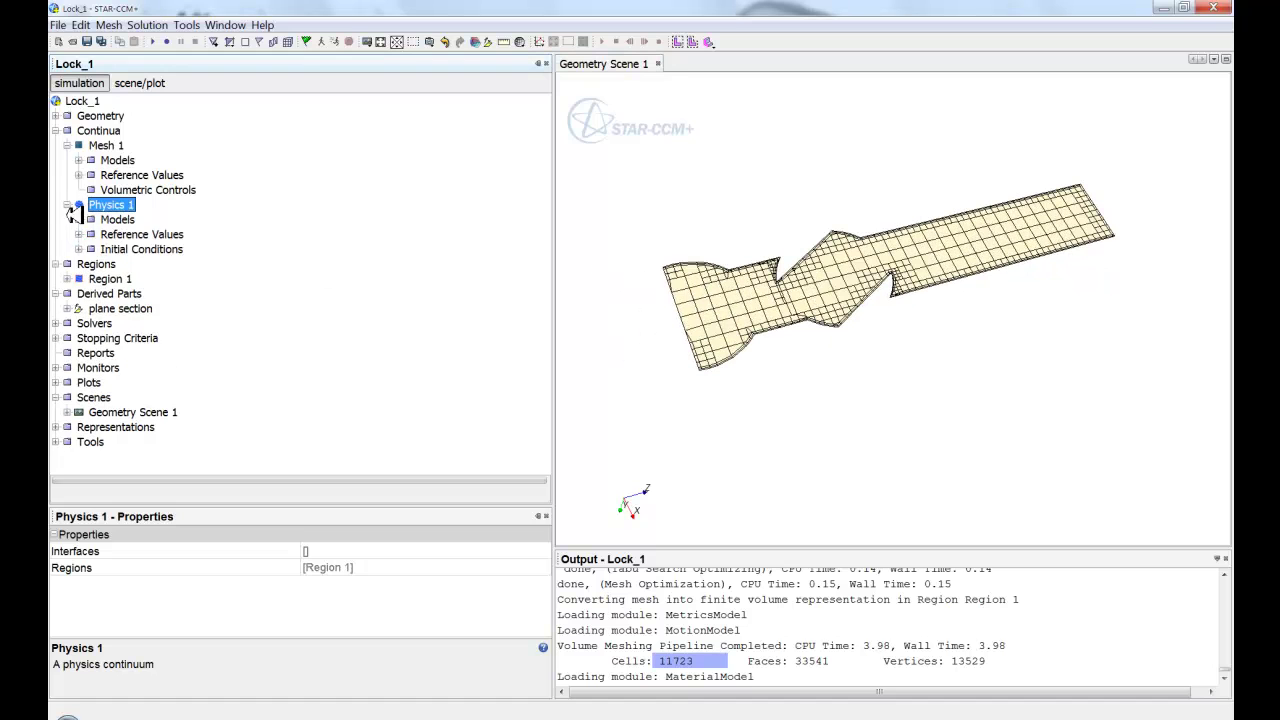
pyautogui.click(79, 219)
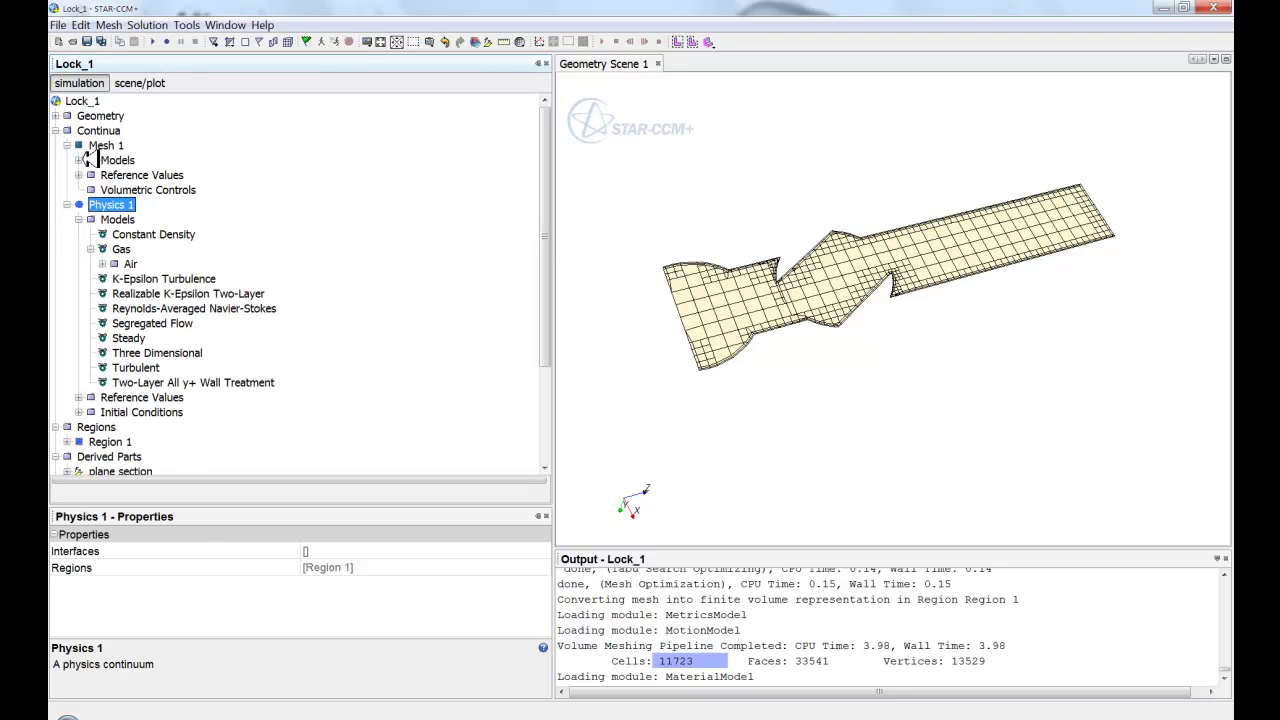
pyautogui.click(79, 160)
pyautogui.click(79, 160)
# Confirm the 101325.0 Pa reference pressure in Physics 1's Reference Values
pyautogui.scroll(-3, 153, 325)
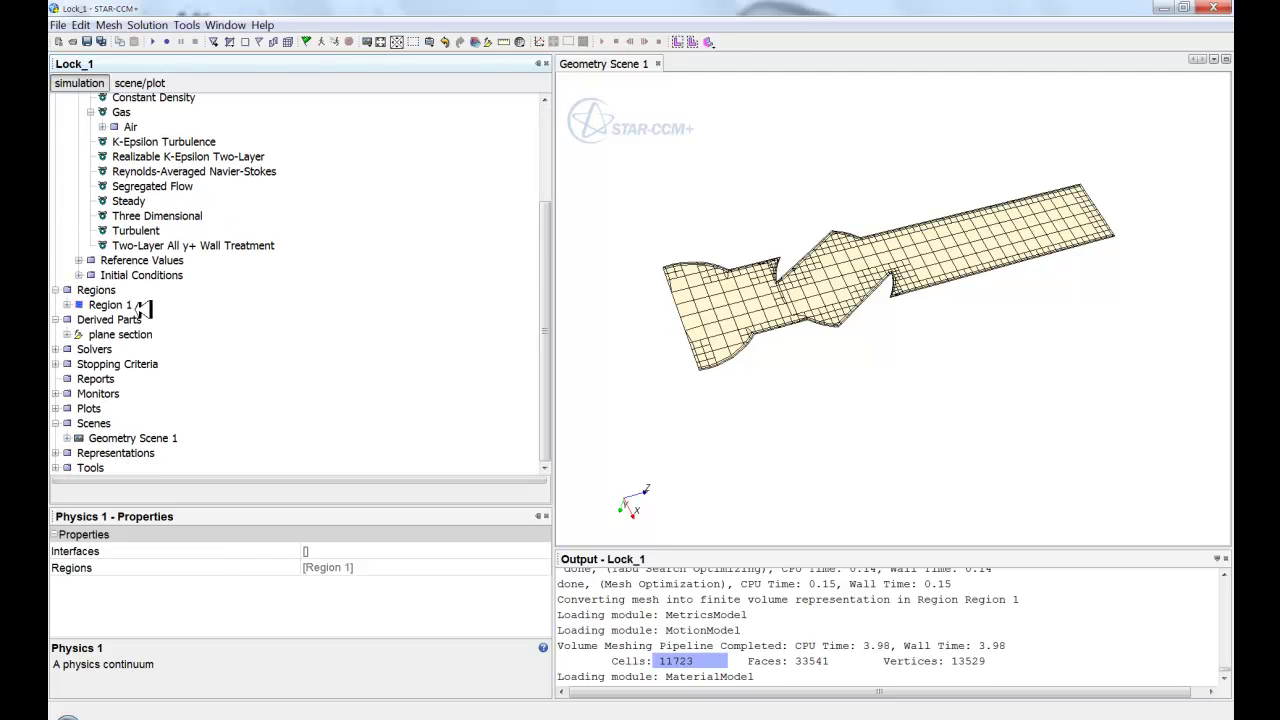
pyautogui.click(79, 260)
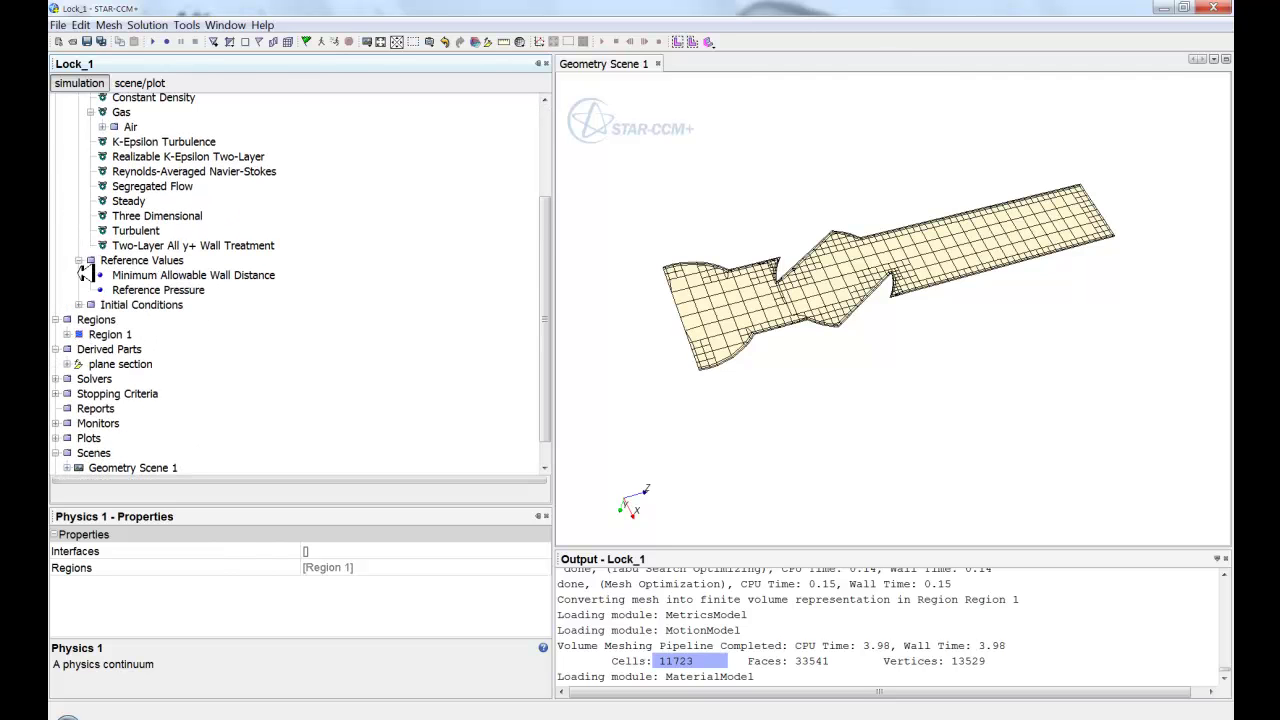
pyautogui.click(198, 278)
pyautogui.click(193, 291)
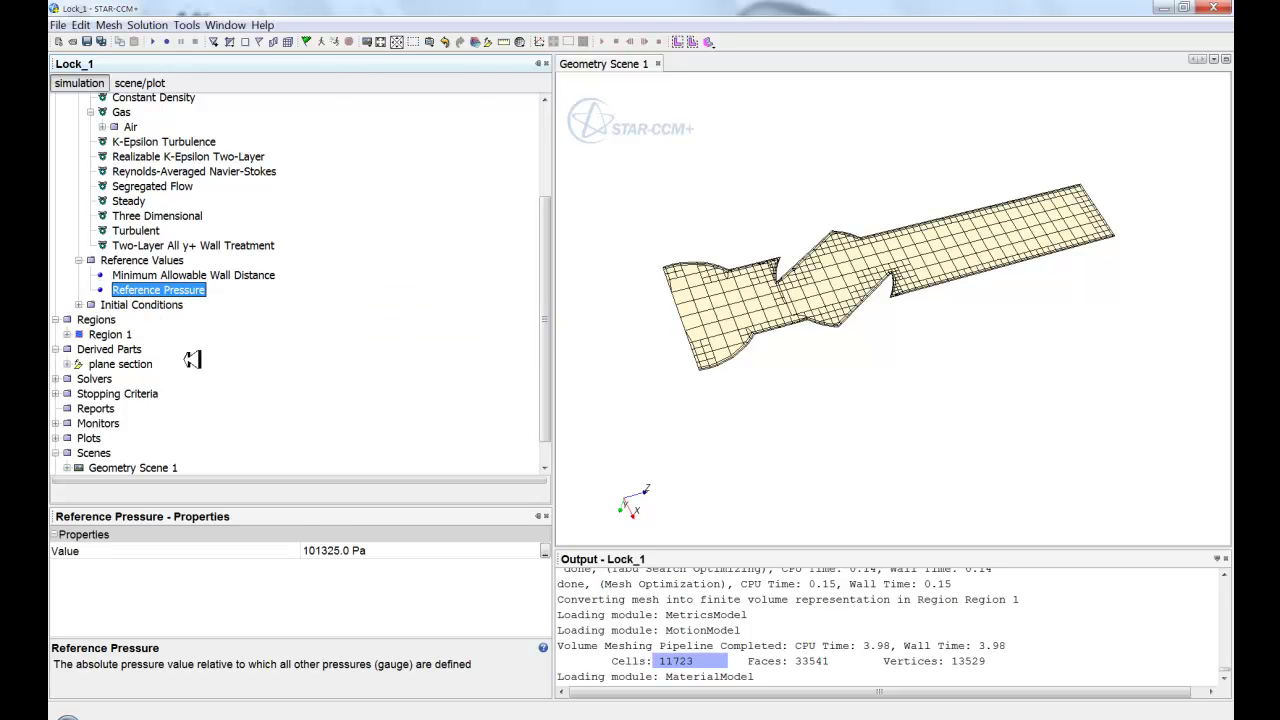
pyautogui.click(78, 260)
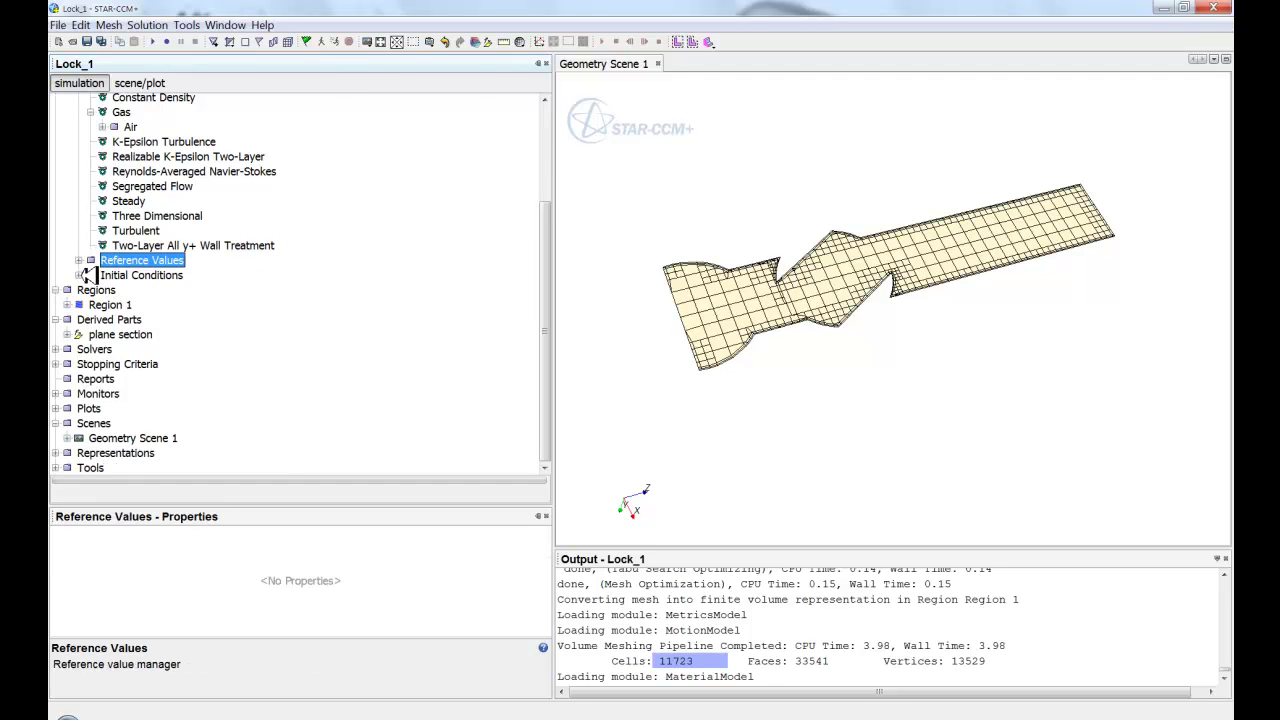
# Give Physics 1 a constant initial velocity of [0.0, 0.0, 2.0] m/s along Z
pyautogui.click(80, 275)
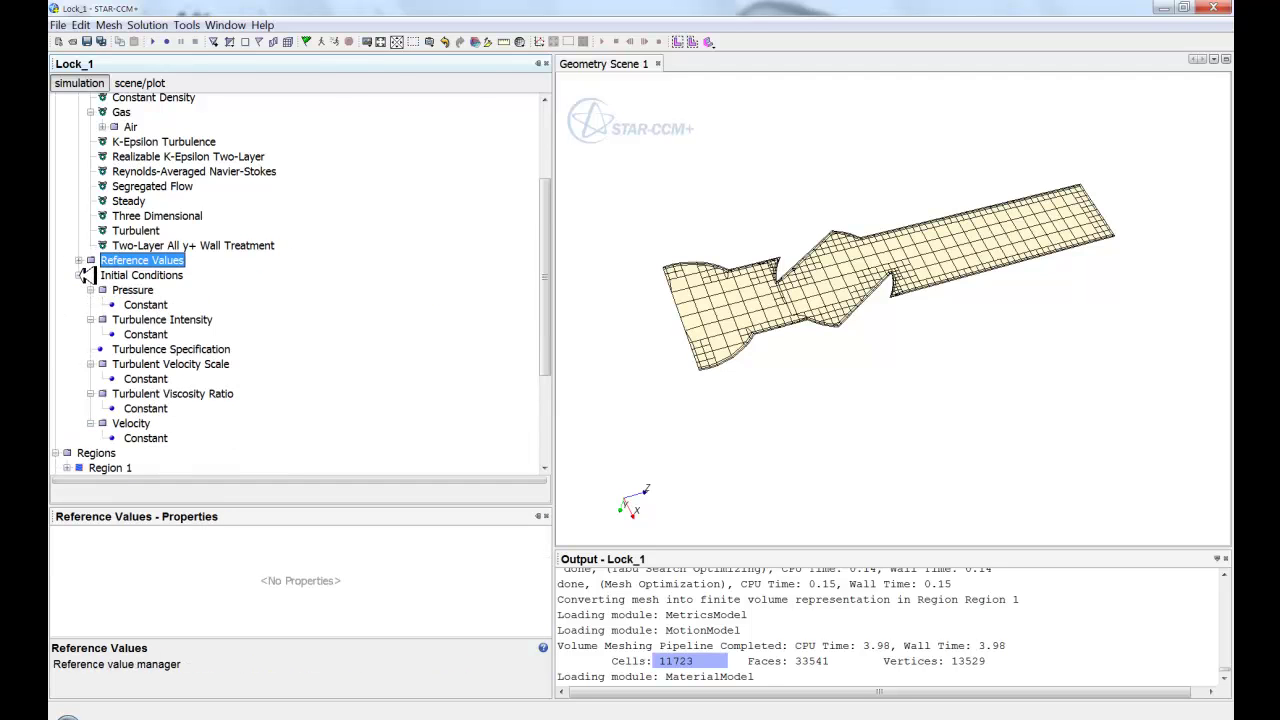
pyautogui.click(146, 439)
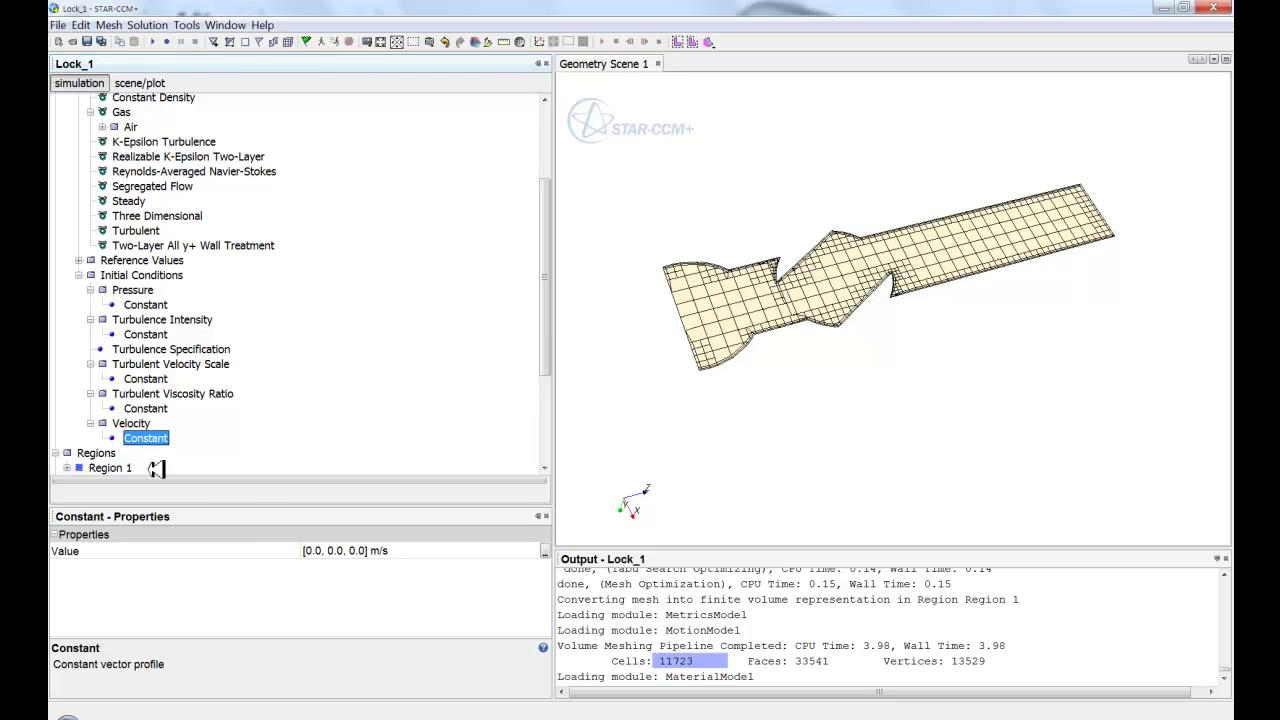
pyautogui.click(420, 549)
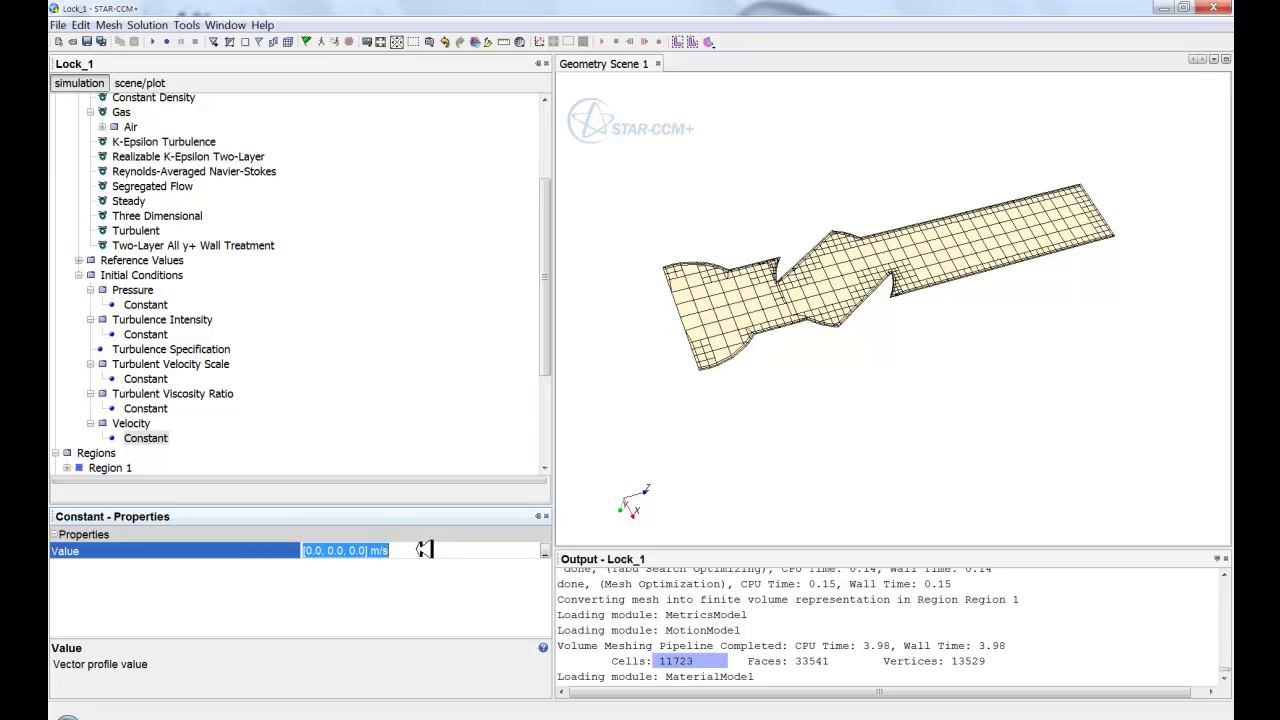
pyautogui.write('0,')
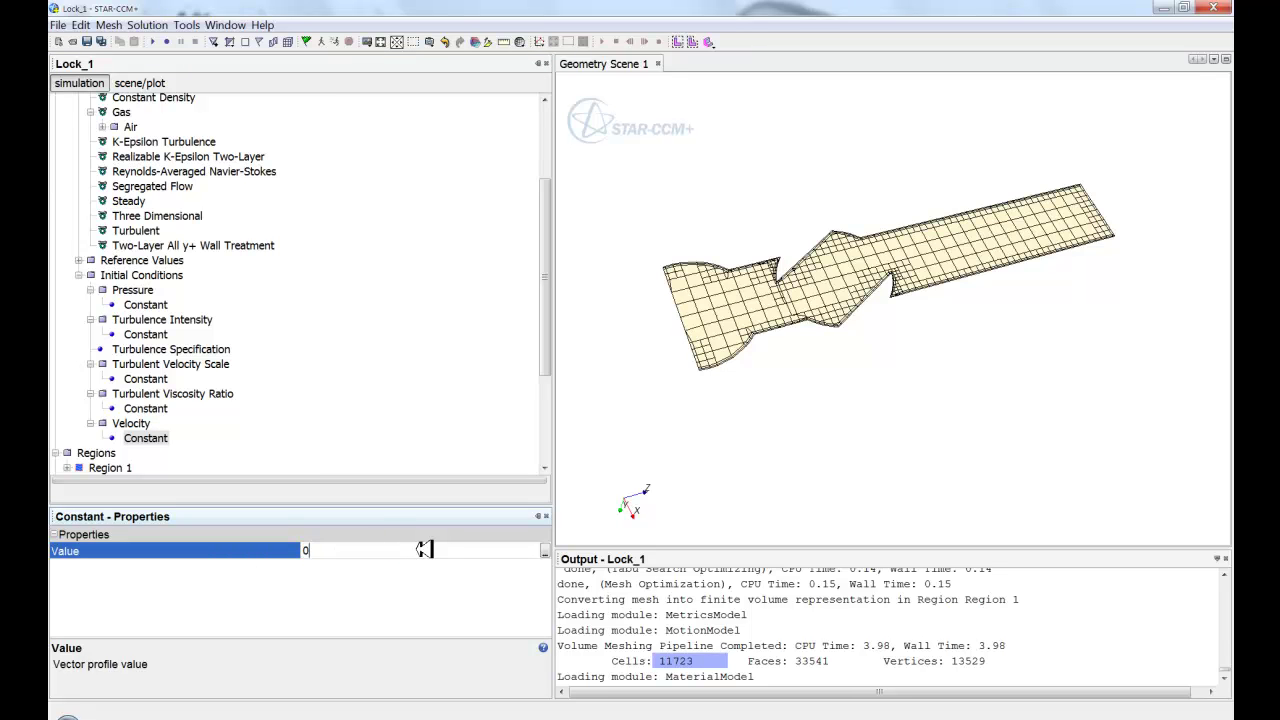
pyautogui.write(' 0.0, 2')
pyautogui.press('Return')
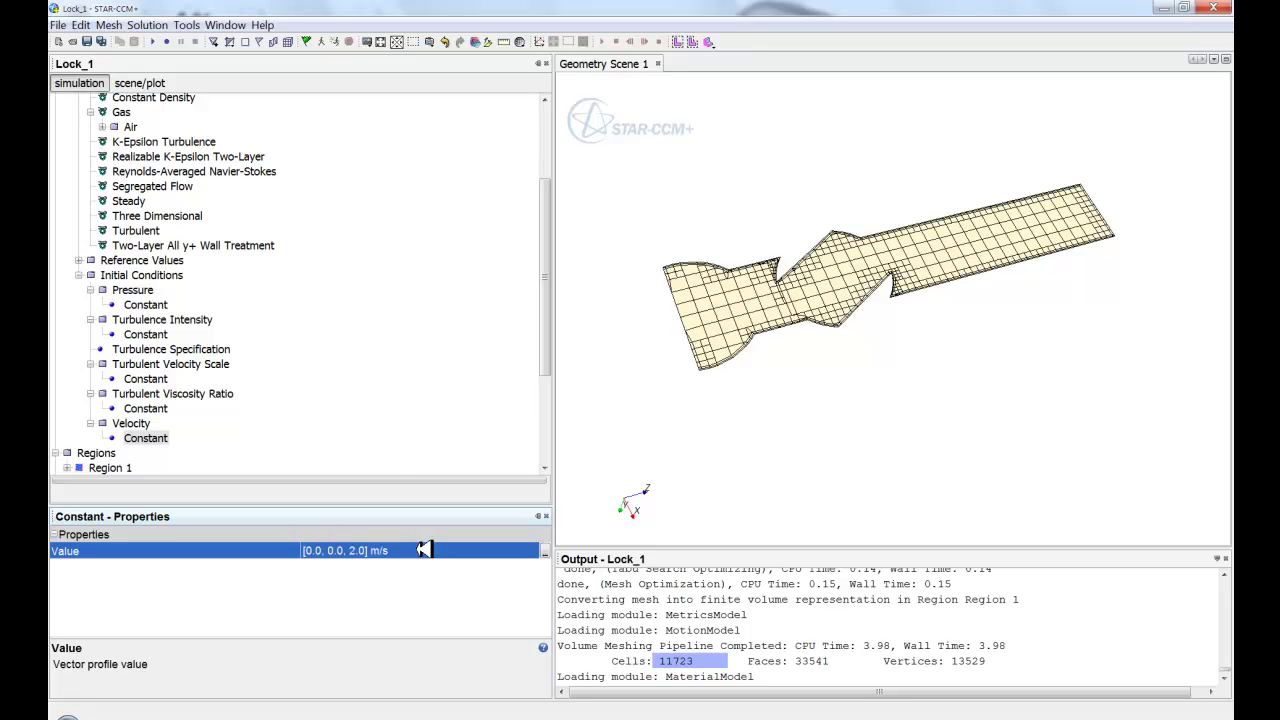
pyautogui.click(88, 276)
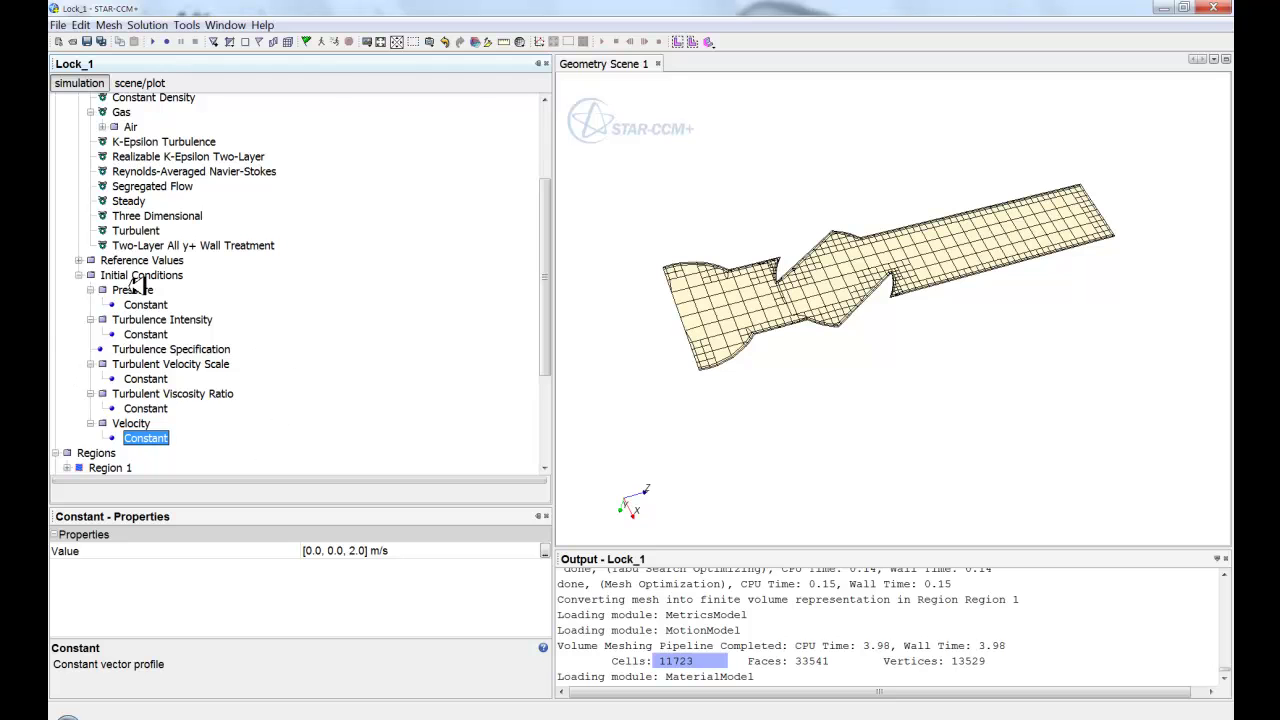
pyautogui.click(86, 272)
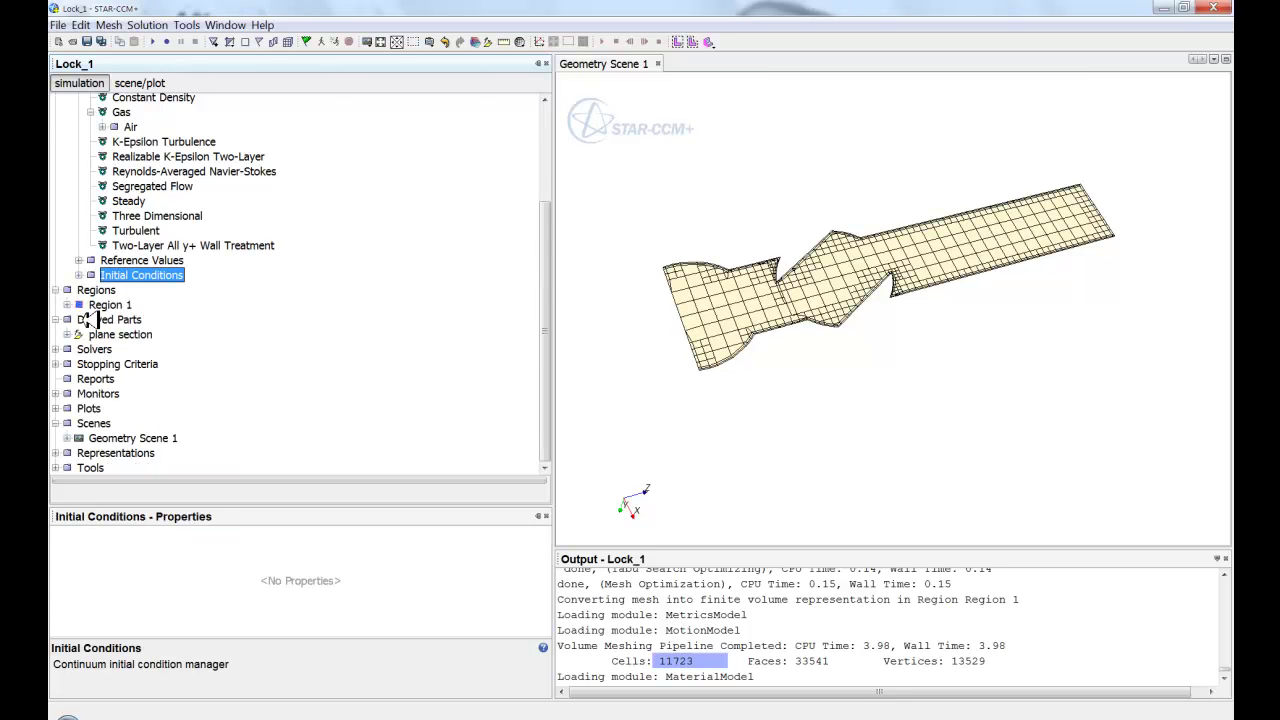
pyautogui.scroll(3, 125, 255)
pyautogui.press('Escape')
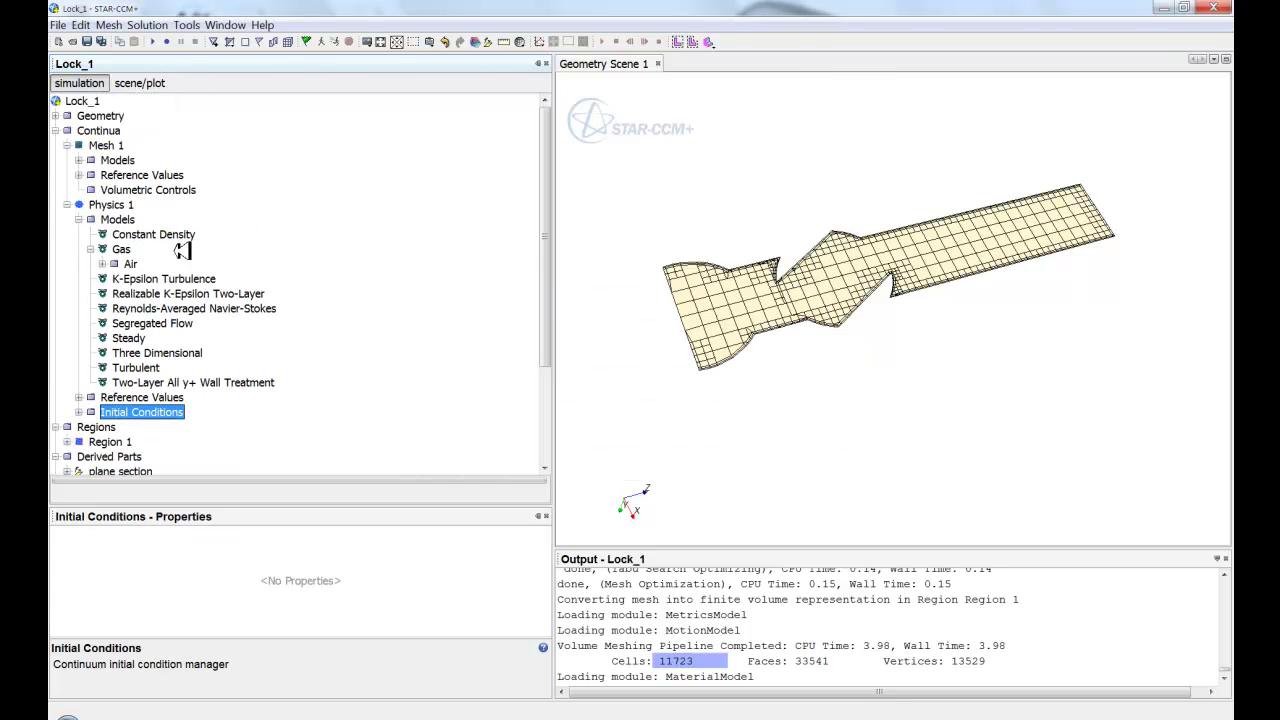
# Open the Velocity Magnitude physics value of Region 1's inlet.Surface boundary
pyautogui.click(73, 205)
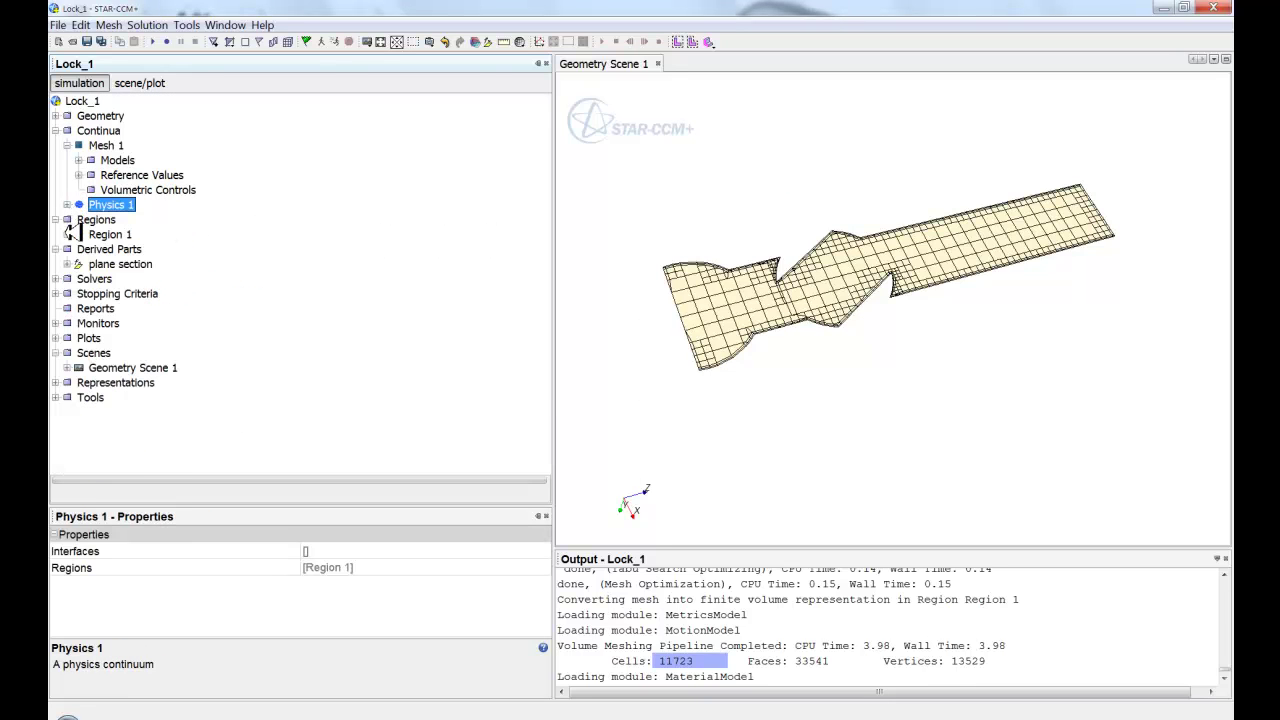
pyautogui.click(67, 234)
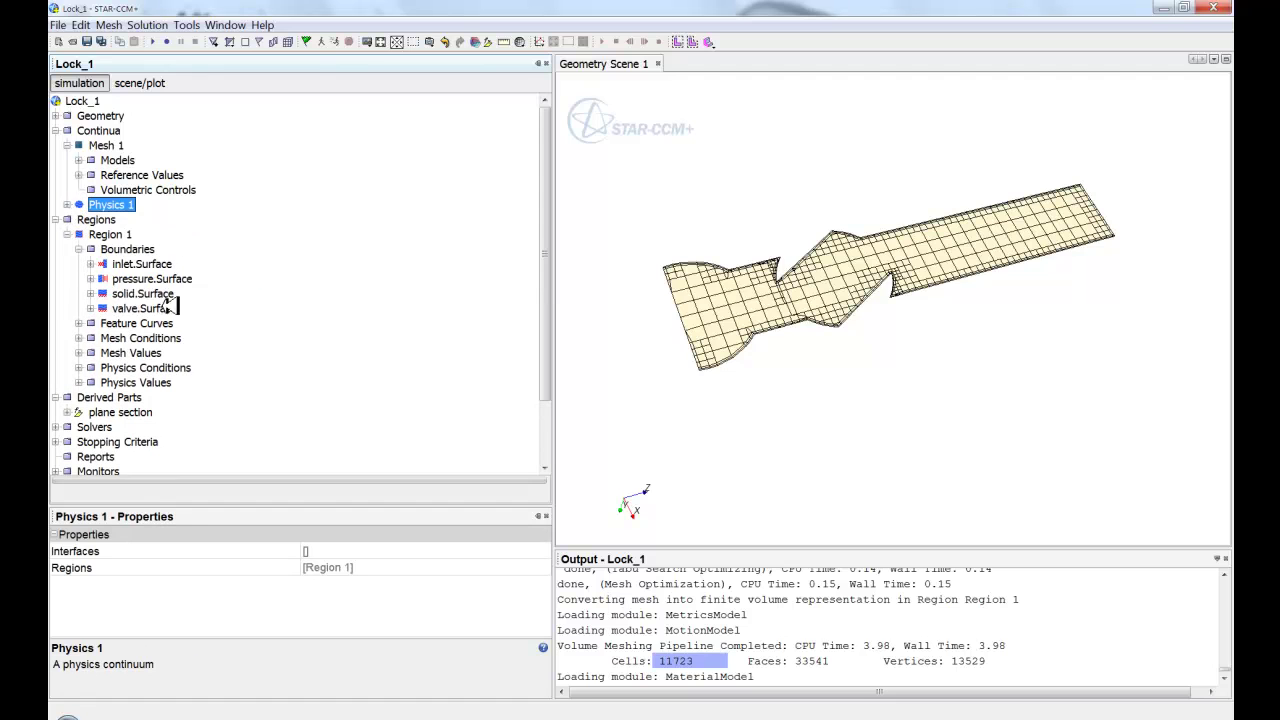
pyautogui.click(91, 264)
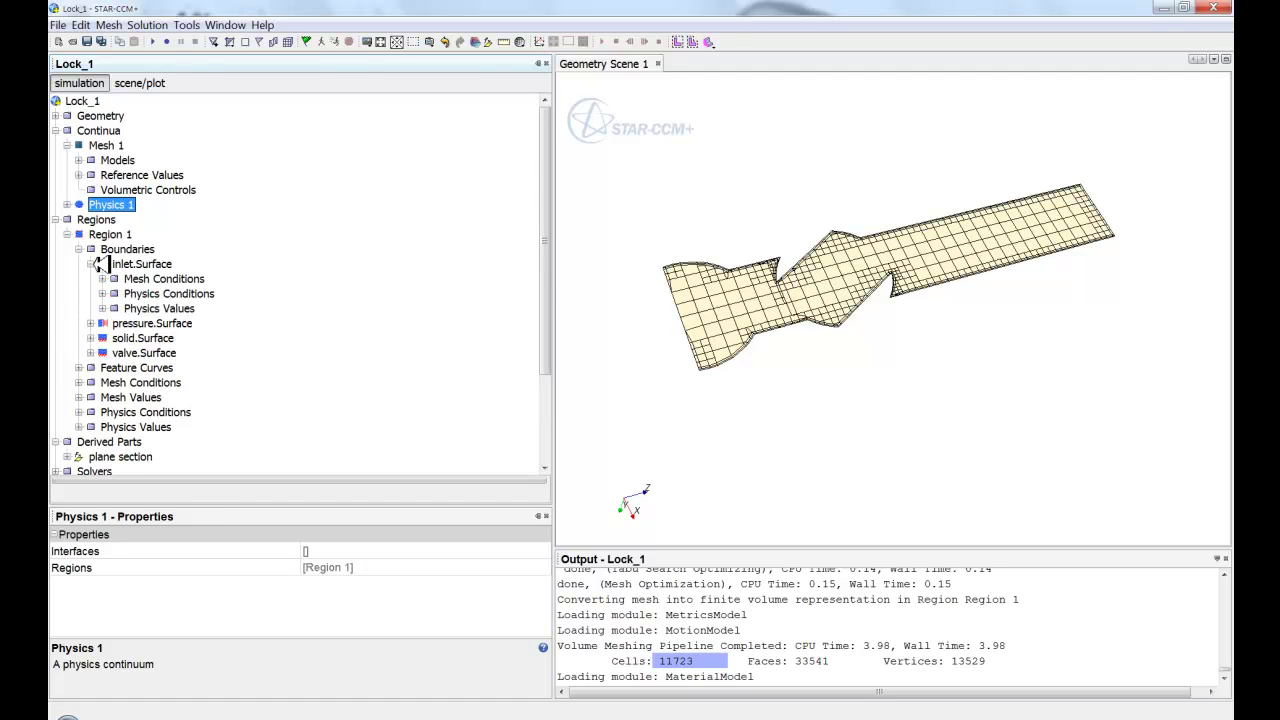
pyautogui.click(110, 265)
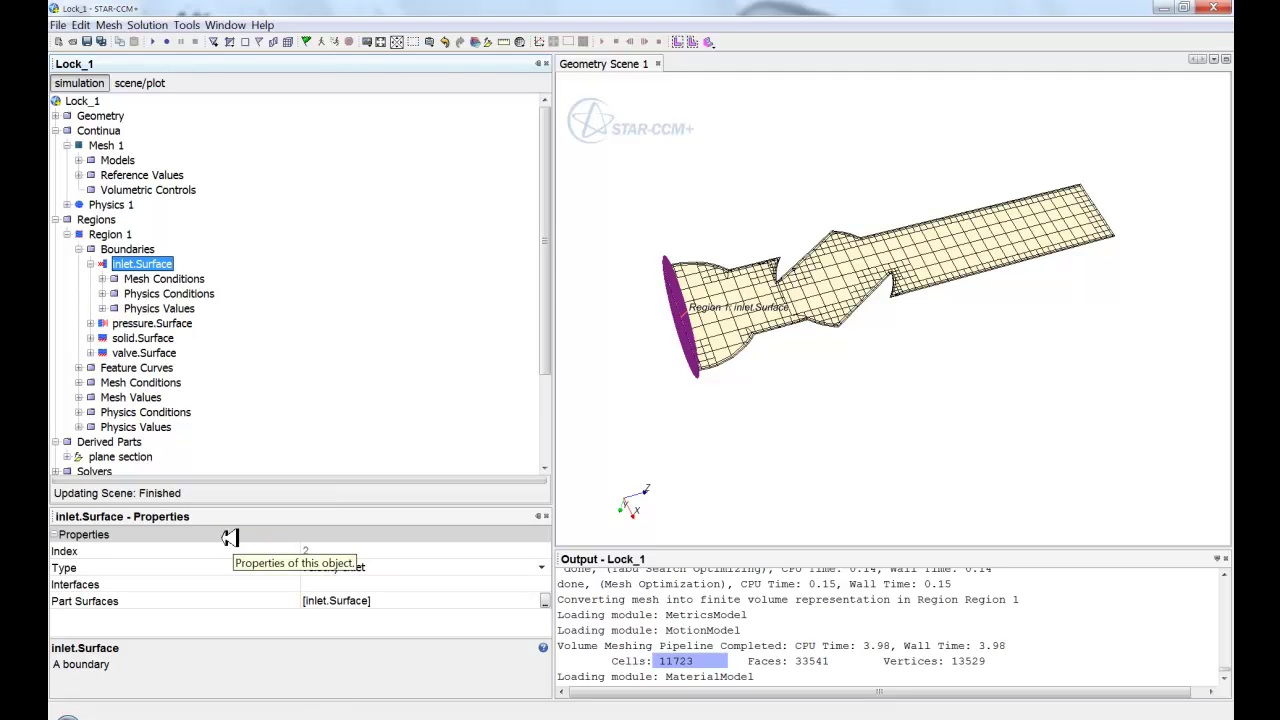
pyautogui.click(103, 308)
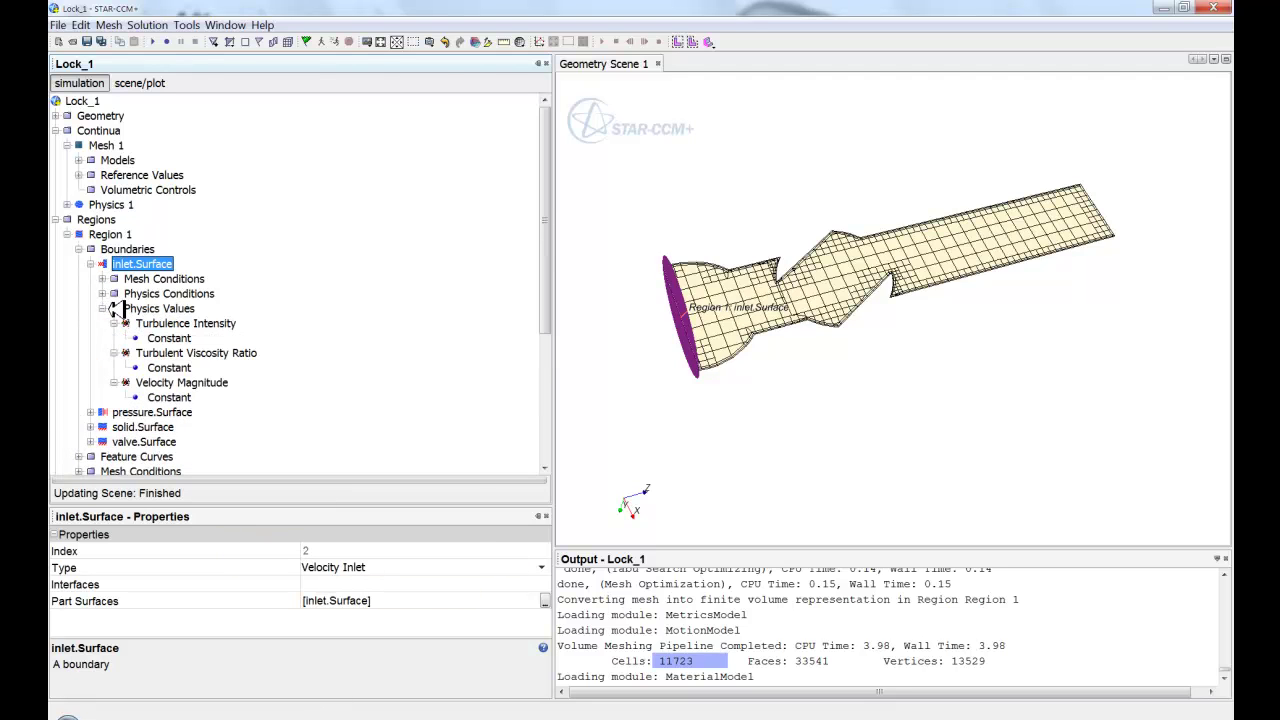
pyautogui.click(170, 398)
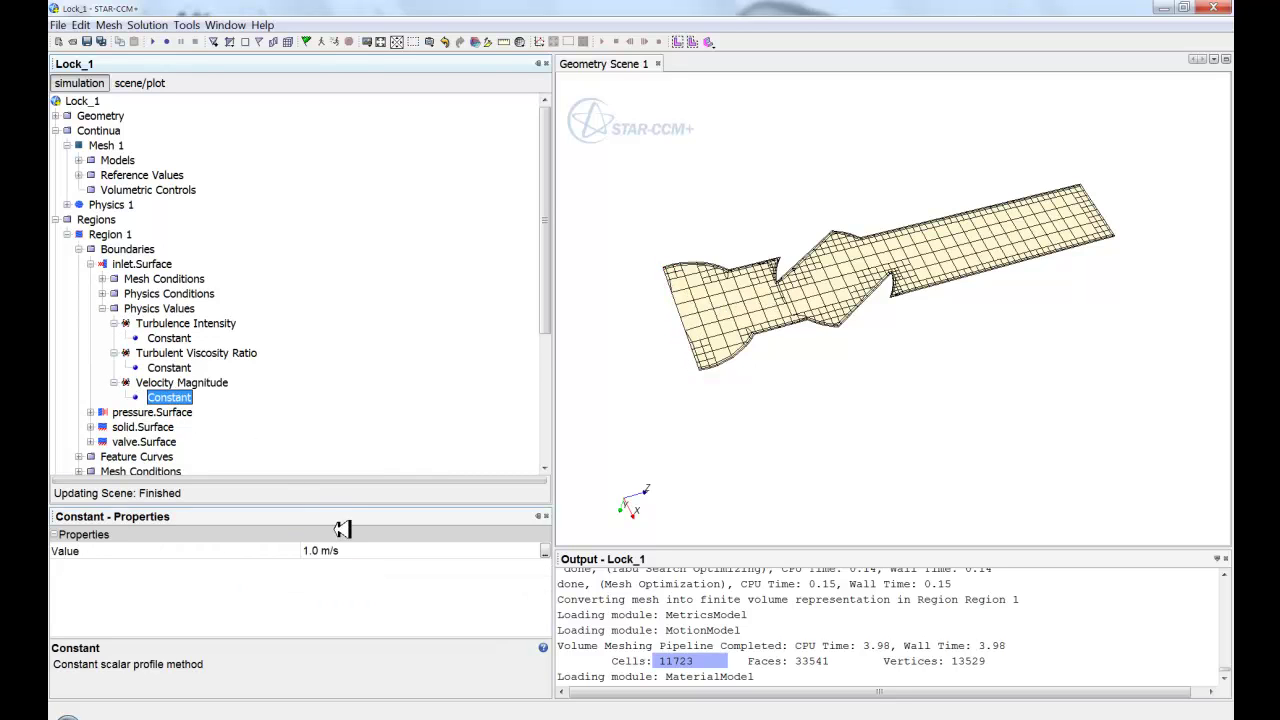
# Change the inlet velocity magnitude from 1.0 to 2.0 m/s and collapse Region 1
pyautogui.click(377, 550)
pyautogui.click(377, 550)
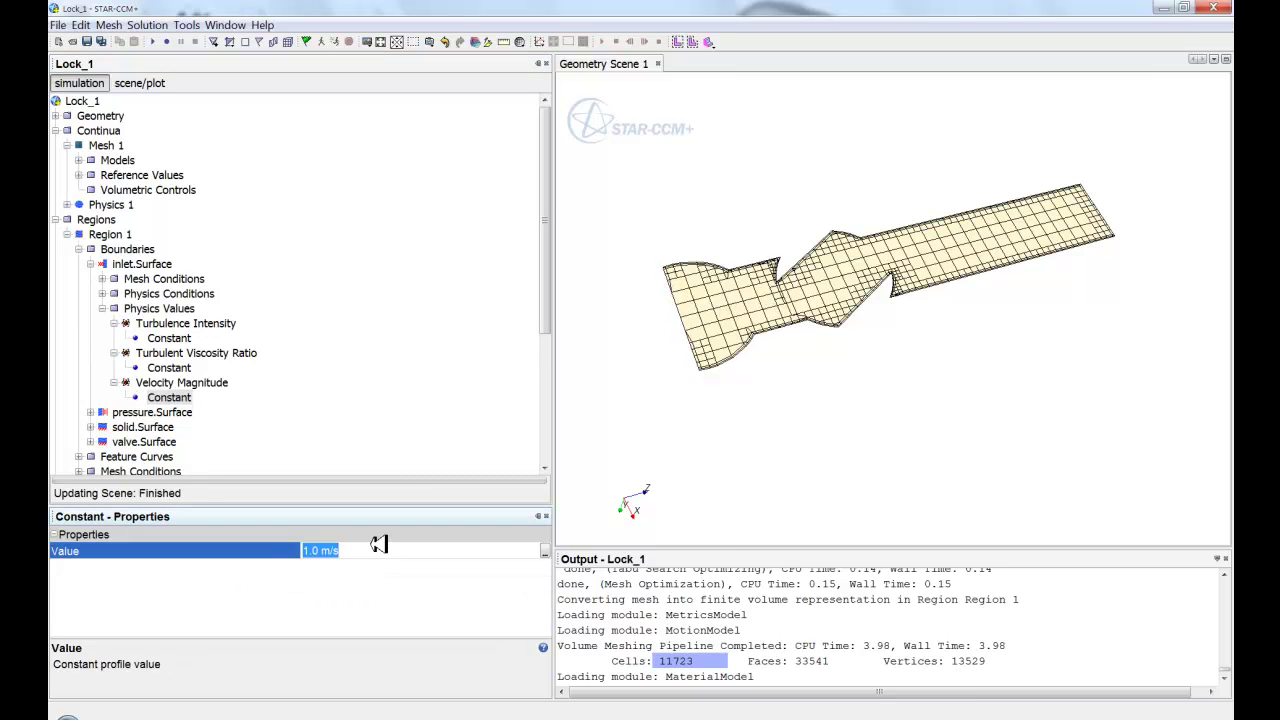
pyautogui.write('2')
pyautogui.press('Return')
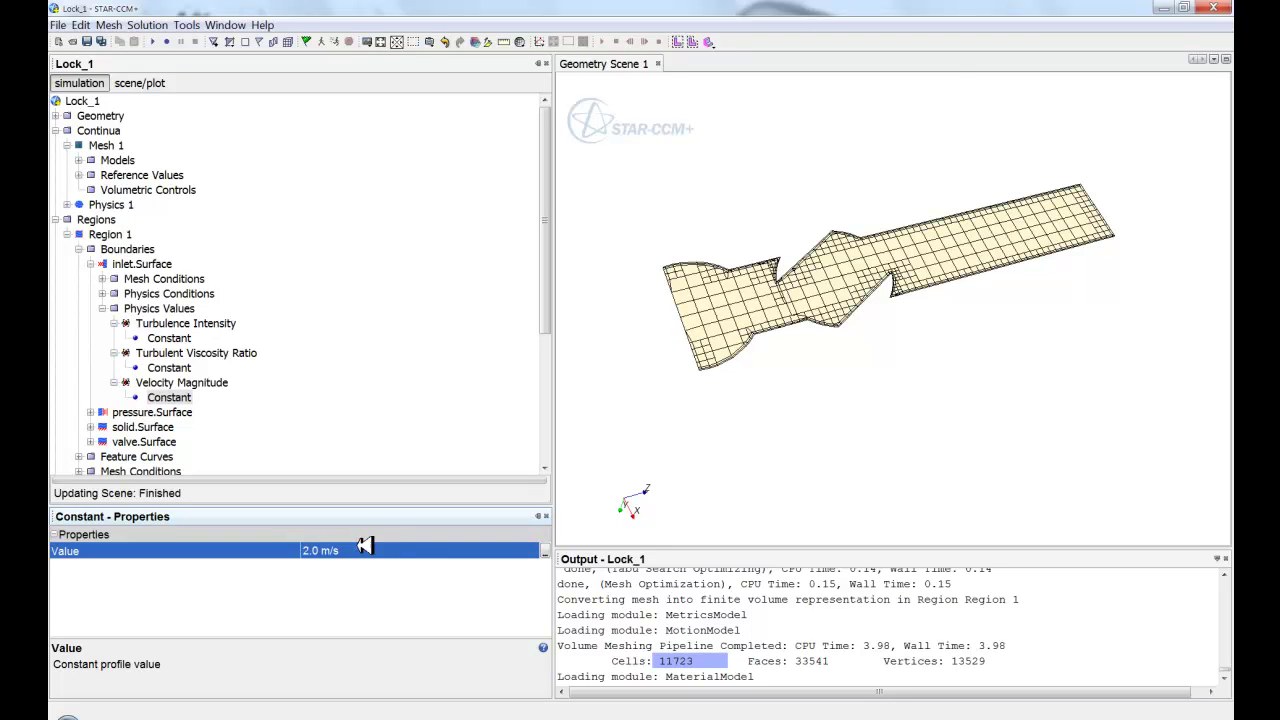
pyautogui.click(620, 393)
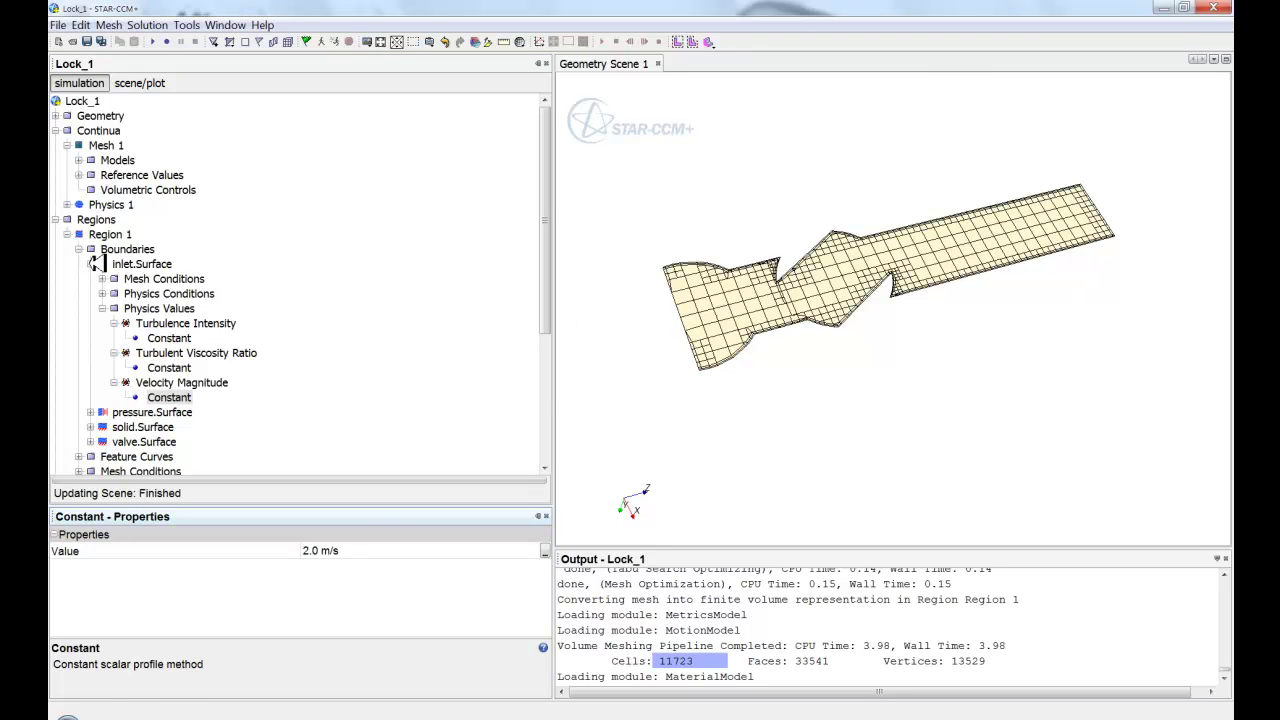
pyautogui.click(90, 264)
pyautogui.click(79, 249)
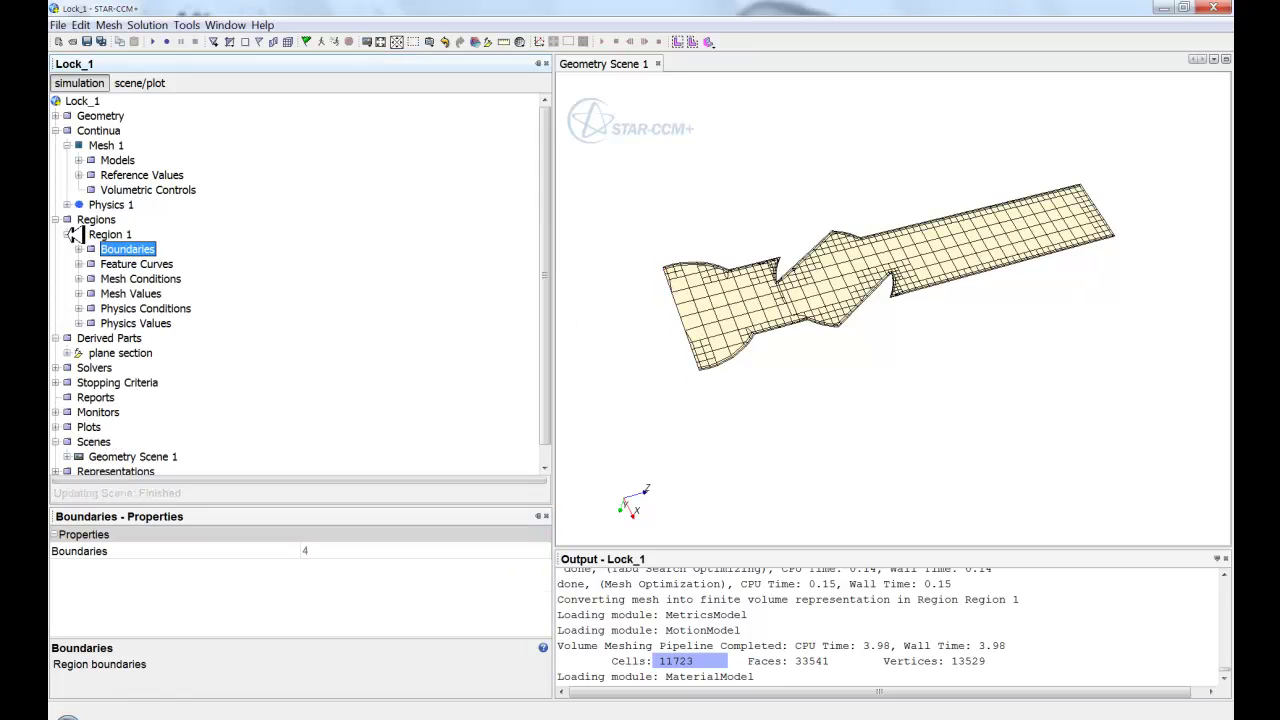
pyautogui.click(67, 234)
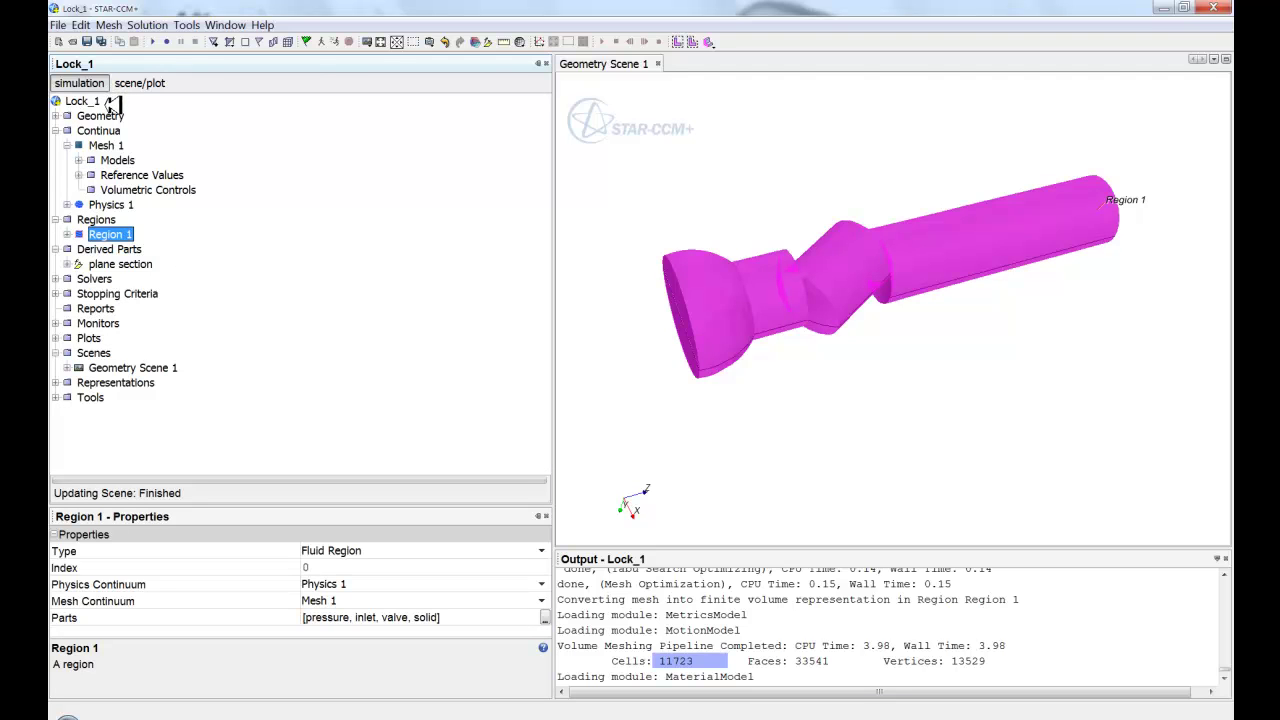
# Save Lock_1 and run the solver, watching residuals fall over about 44 iterations
pyautogui.click(624, 264)
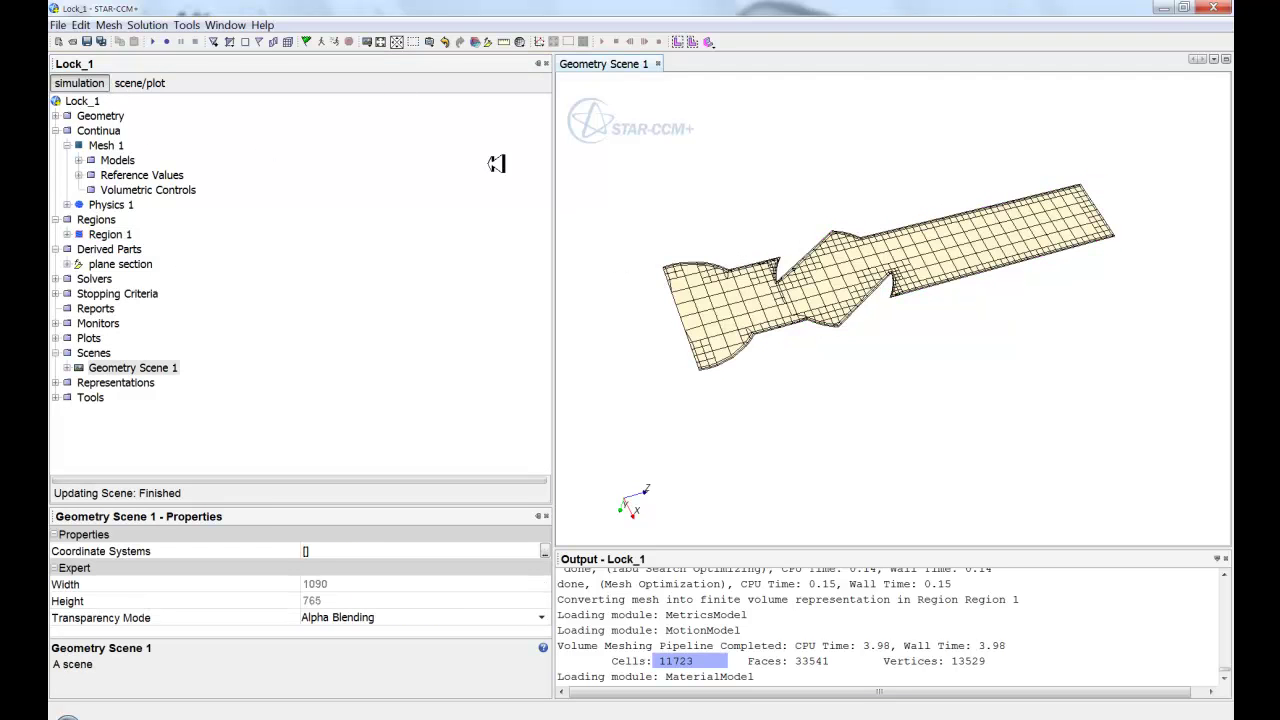
pyautogui.click(90, 41)
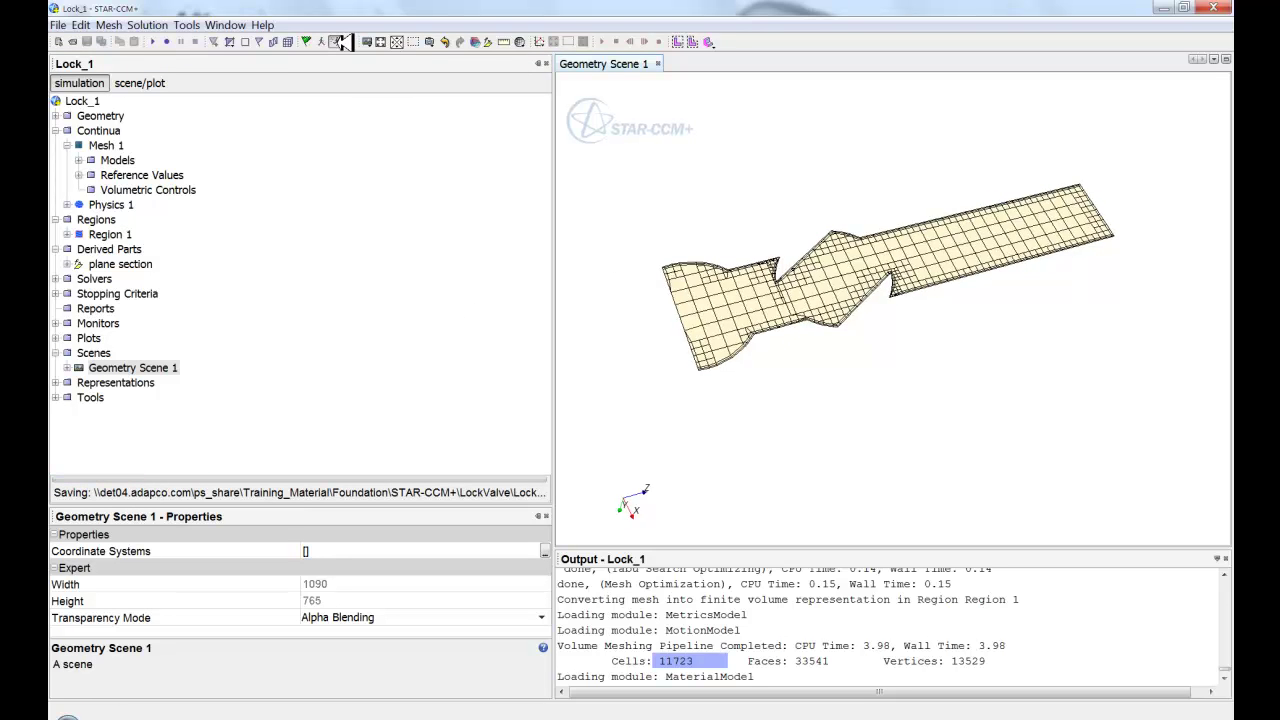
pyautogui.click(340, 41)
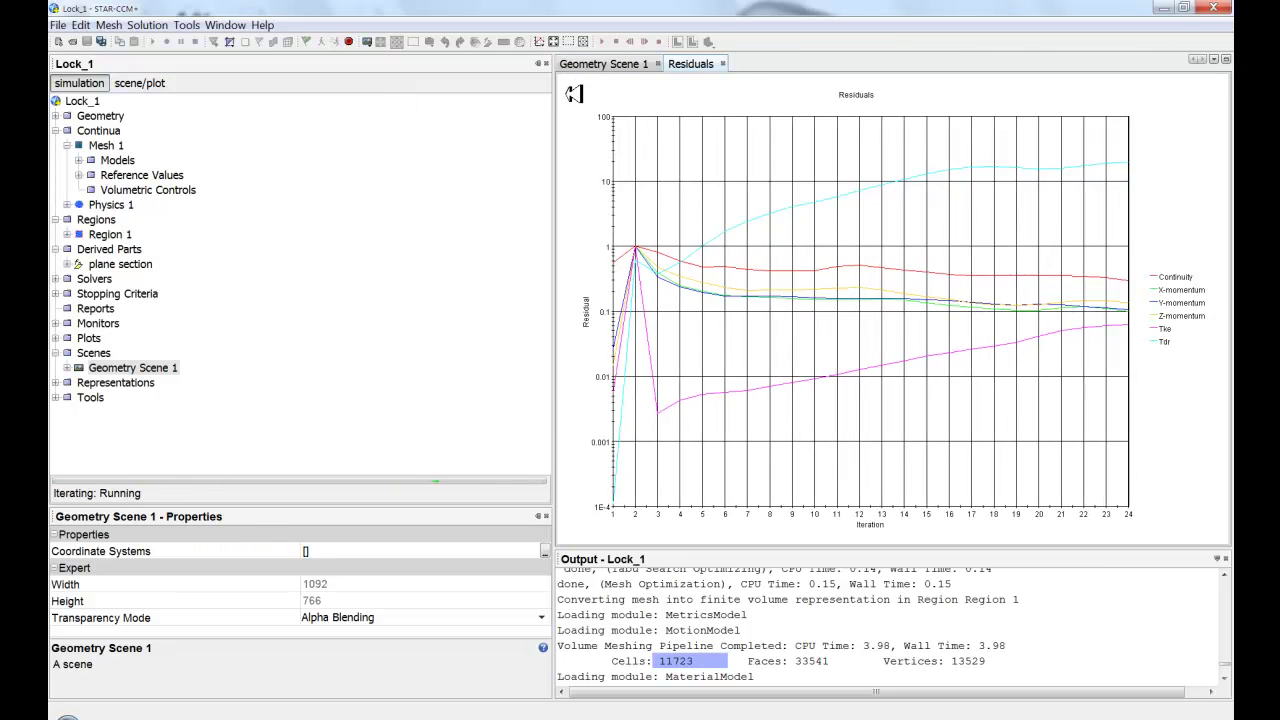
pyautogui.click(371, 41)
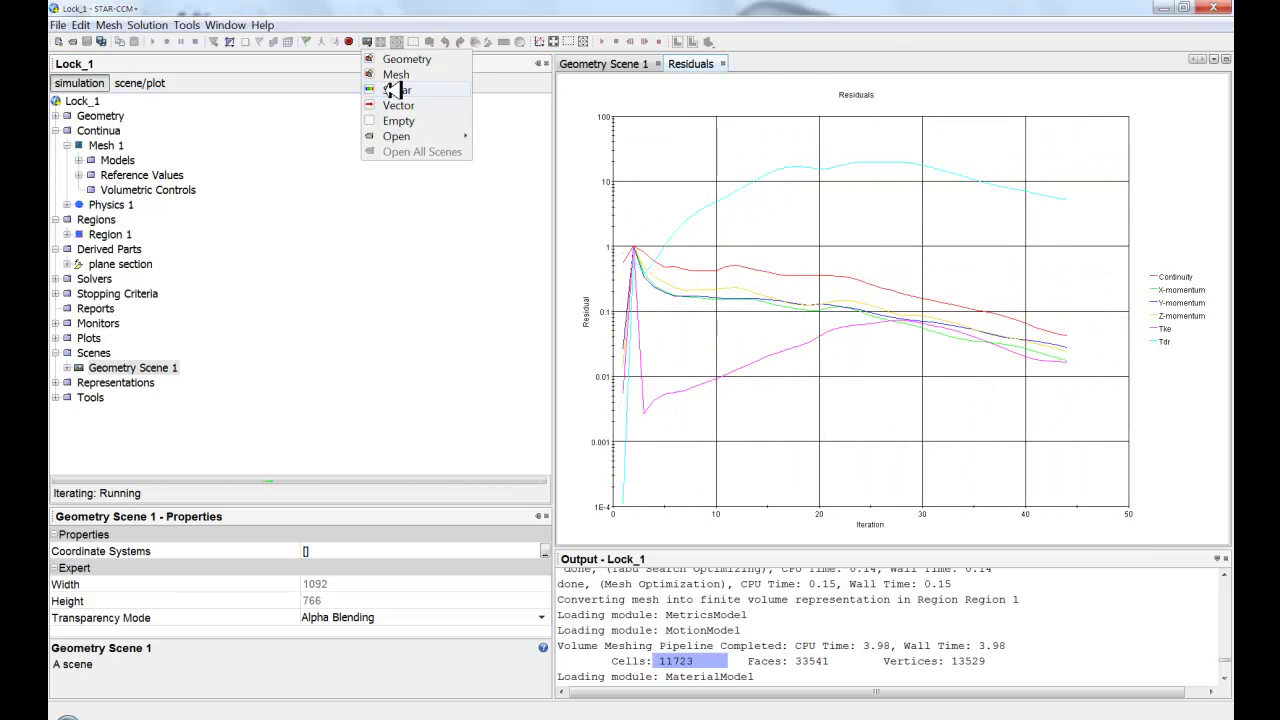
# Create a scalar scene colouring the plane section by Velocity Magnitude
pyautogui.click(393, 90)
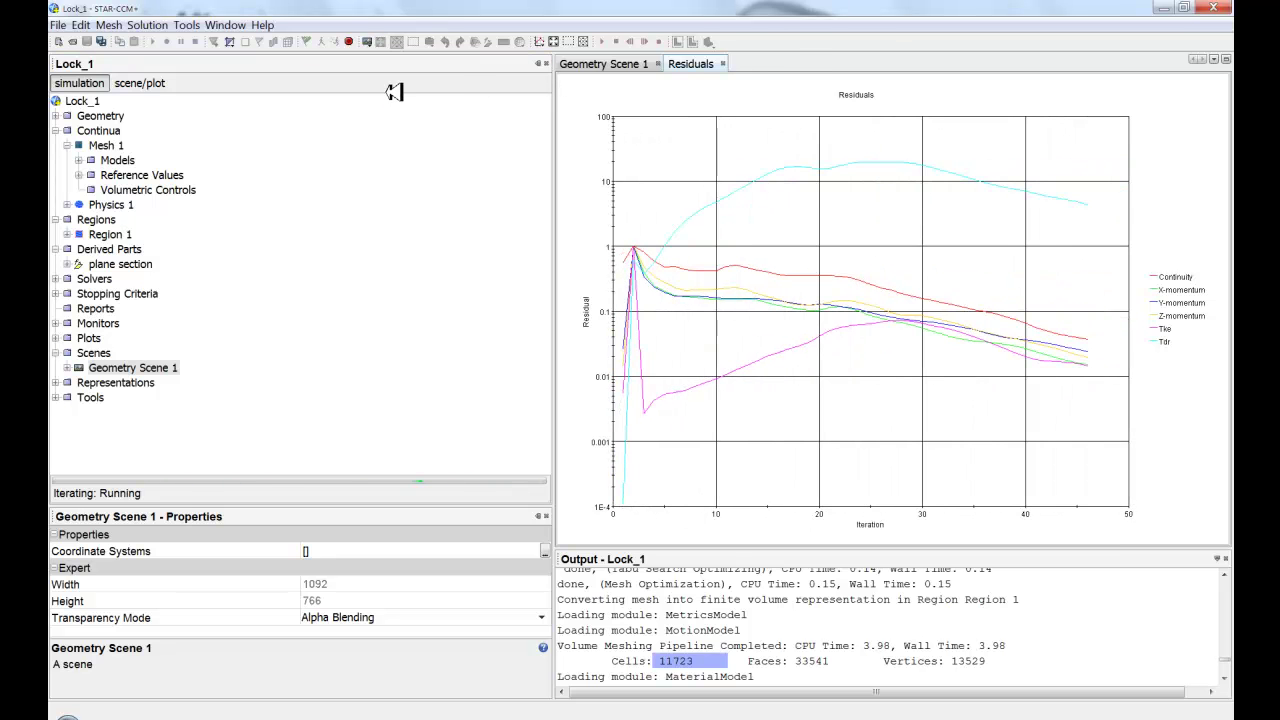
pyautogui.click(102, 266)
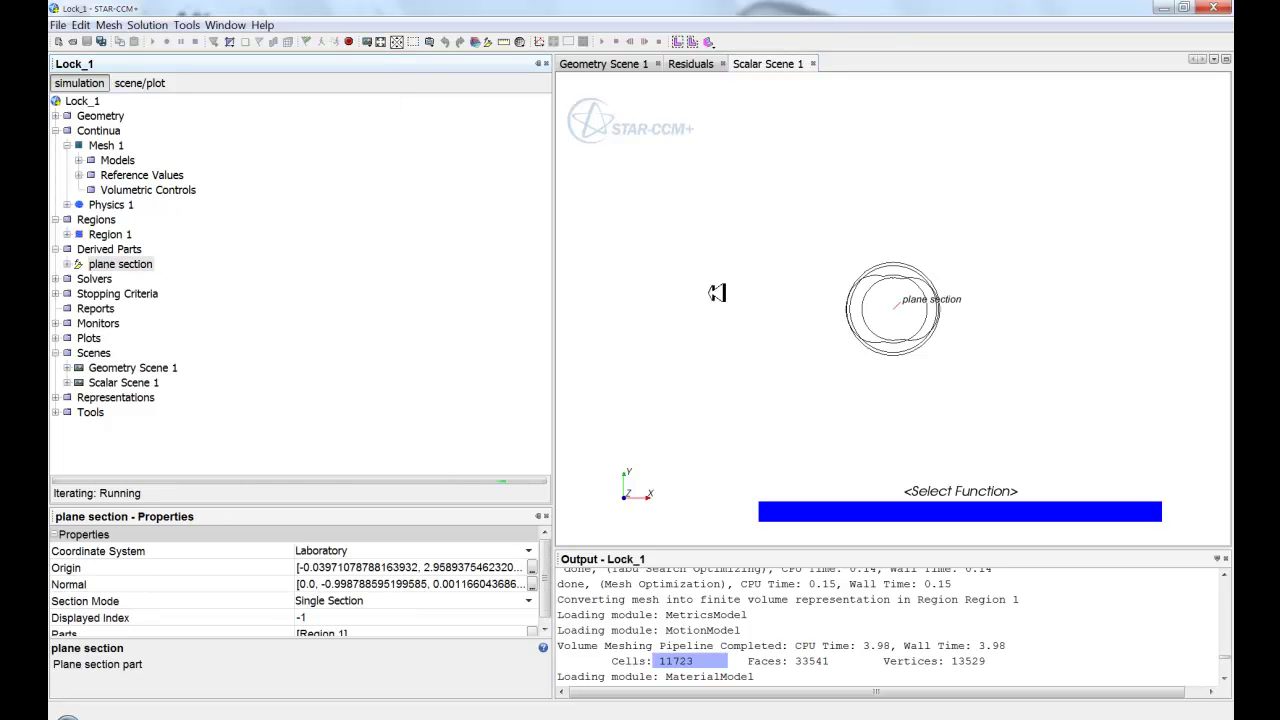
pyautogui.moveTo(802, 293); pyautogui.dragTo(890, 530)
pyautogui.click(828, 300)
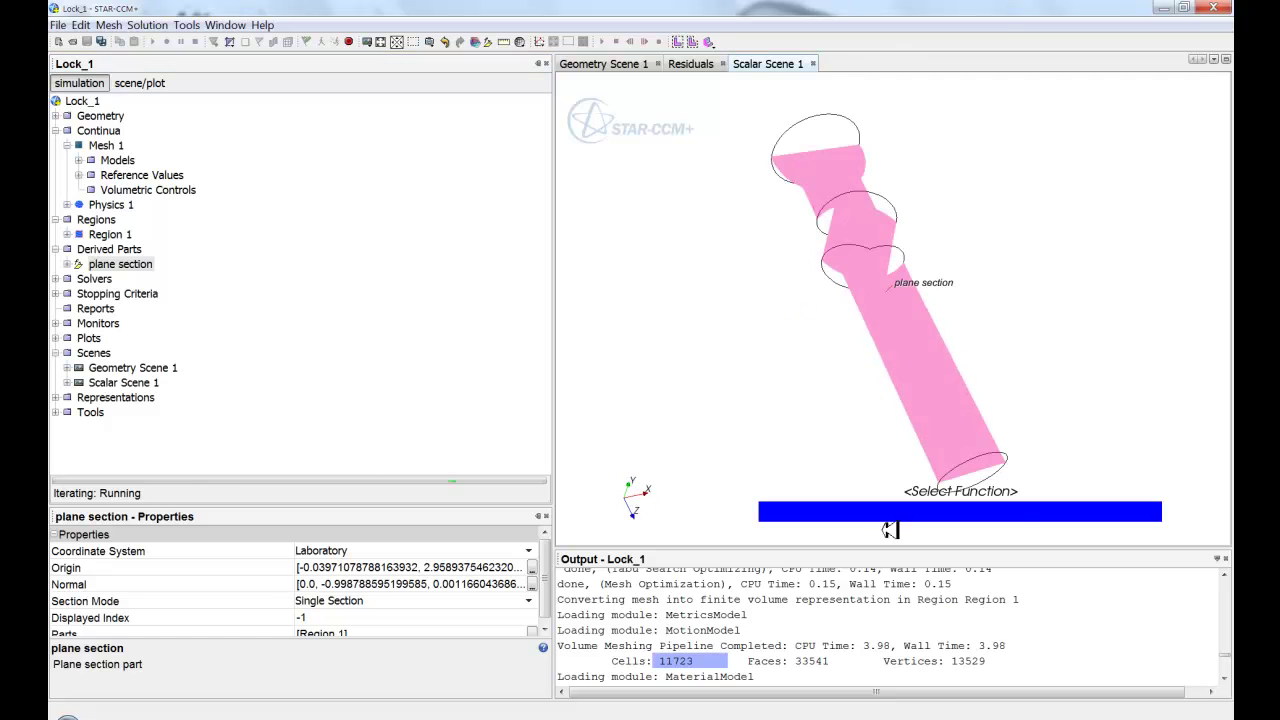
pyautogui.click(985, 492)
pyautogui.scroll(-10, 1060, 560)
pyautogui.click(735, 438)
pyautogui.click(829, 429)
# Rotate the velocity scene to a flat side view, checking residuals progress
pyautogui.moveTo(829, 429); pyautogui.dragTo(1009, 271)
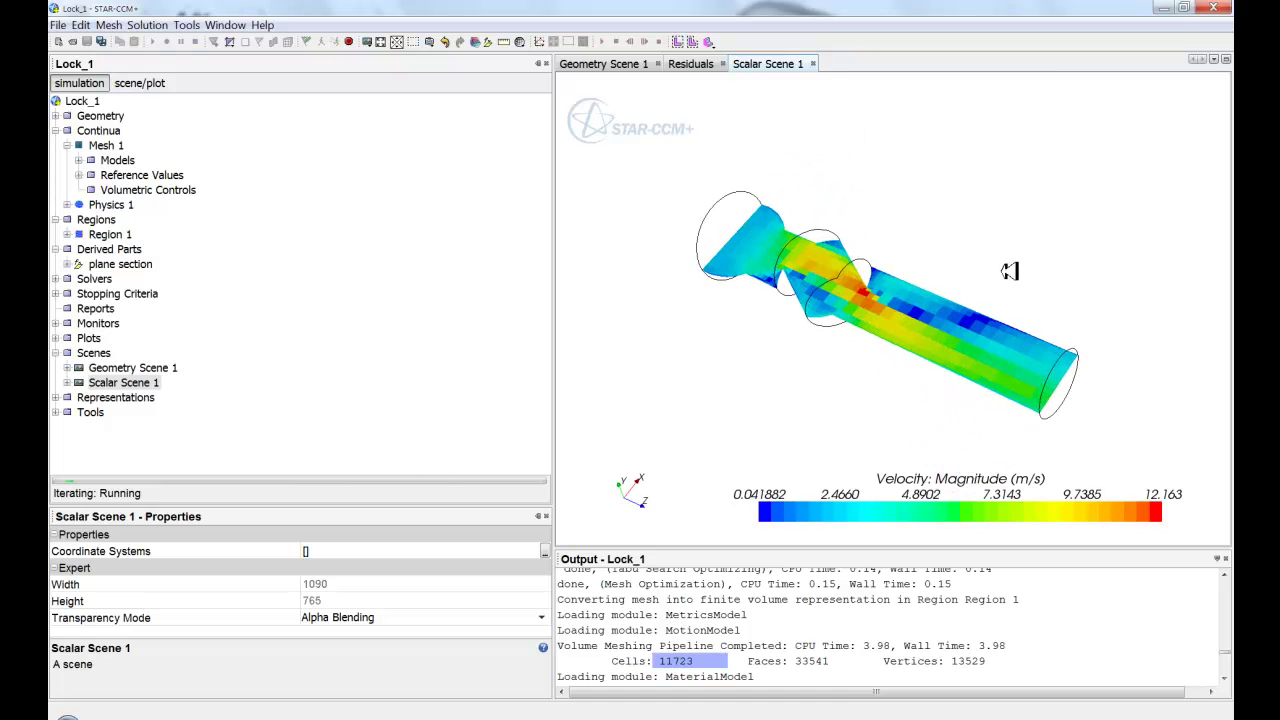
pyautogui.moveTo(846, 360)
pyautogui.mouseDown()
pyautogui.moveTo(741, 300)
pyautogui.moveTo(806, 314)
pyautogui.moveTo(643, 343)
pyautogui.moveTo(858, 365)
pyautogui.mouseUp()
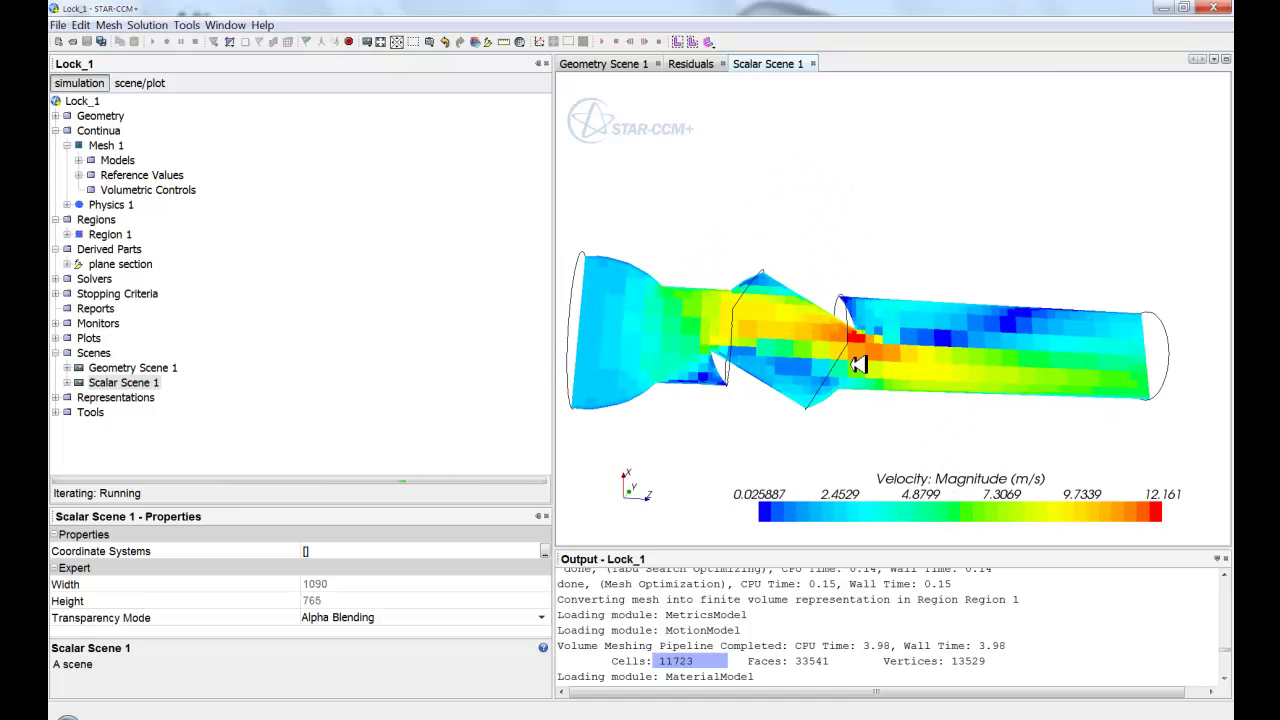
pyautogui.click(694, 64)
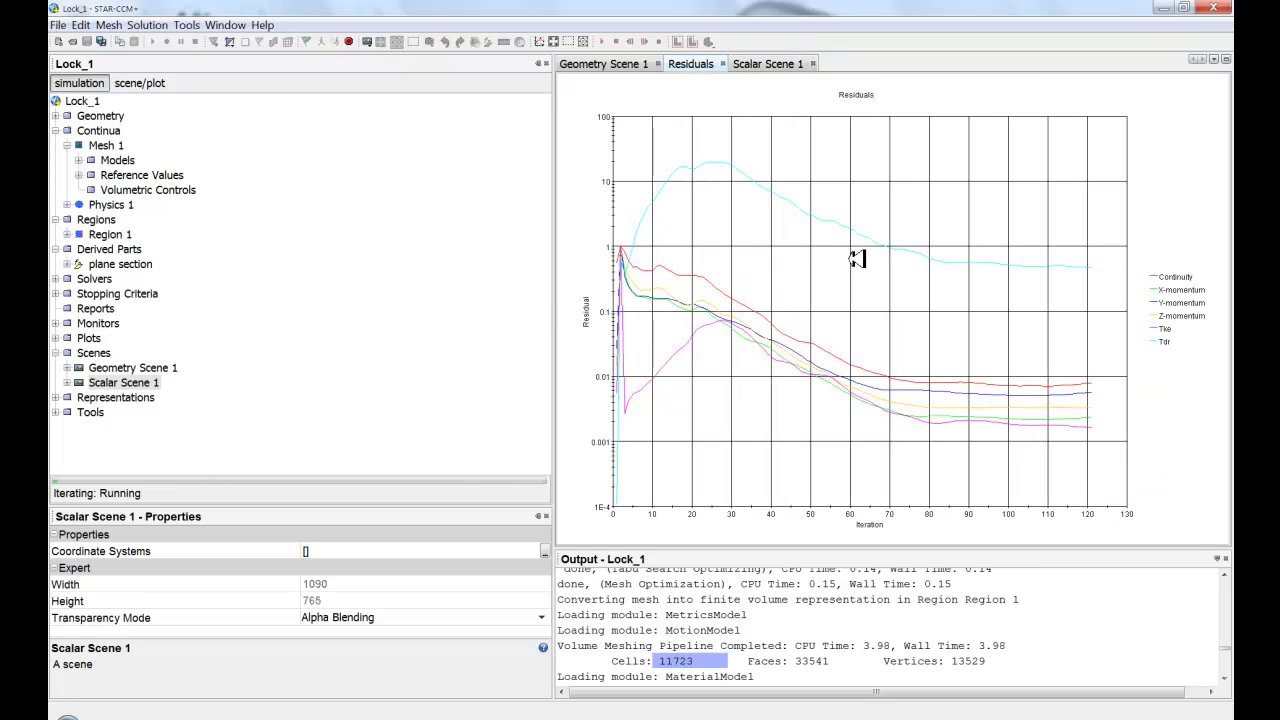
pyautogui.click(782, 64)
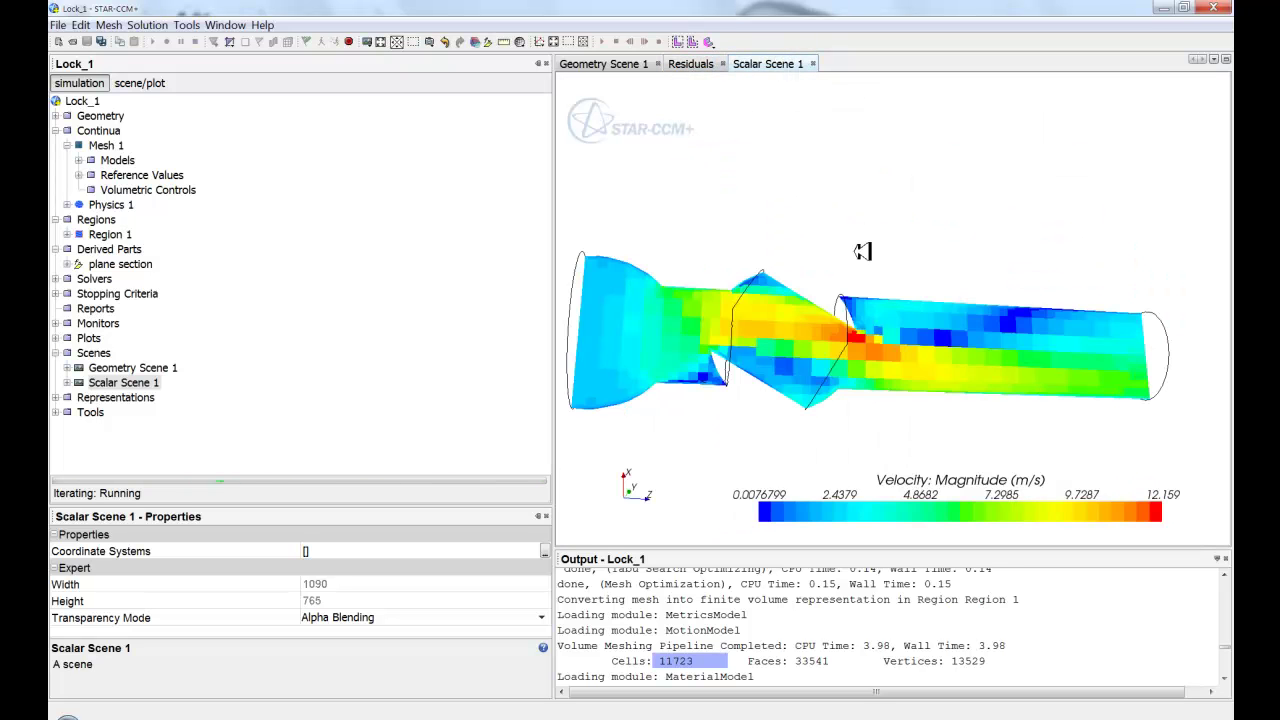
pyautogui.moveTo(829, 334); pyautogui.dragTo(891, 423)
pyautogui.scroll(-2, 912, 406)
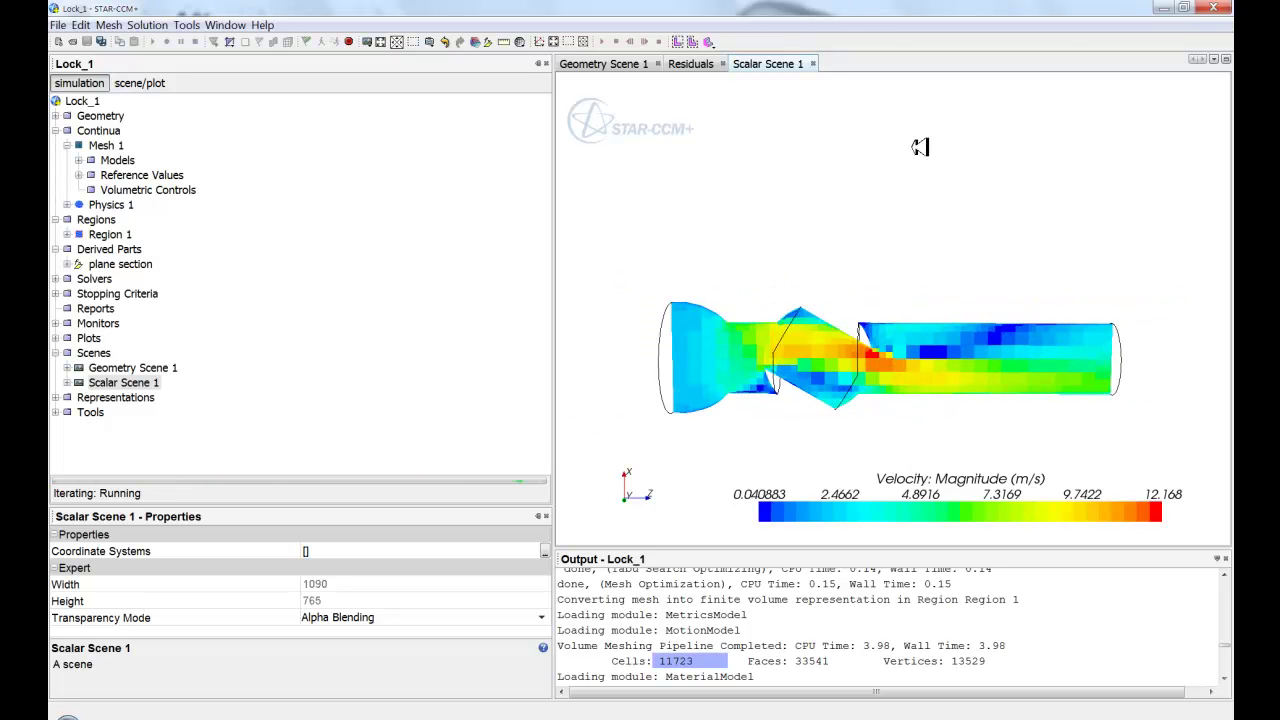
# Stop the solver and shift the velocity contours up in the view
pyautogui.click(356, 41)
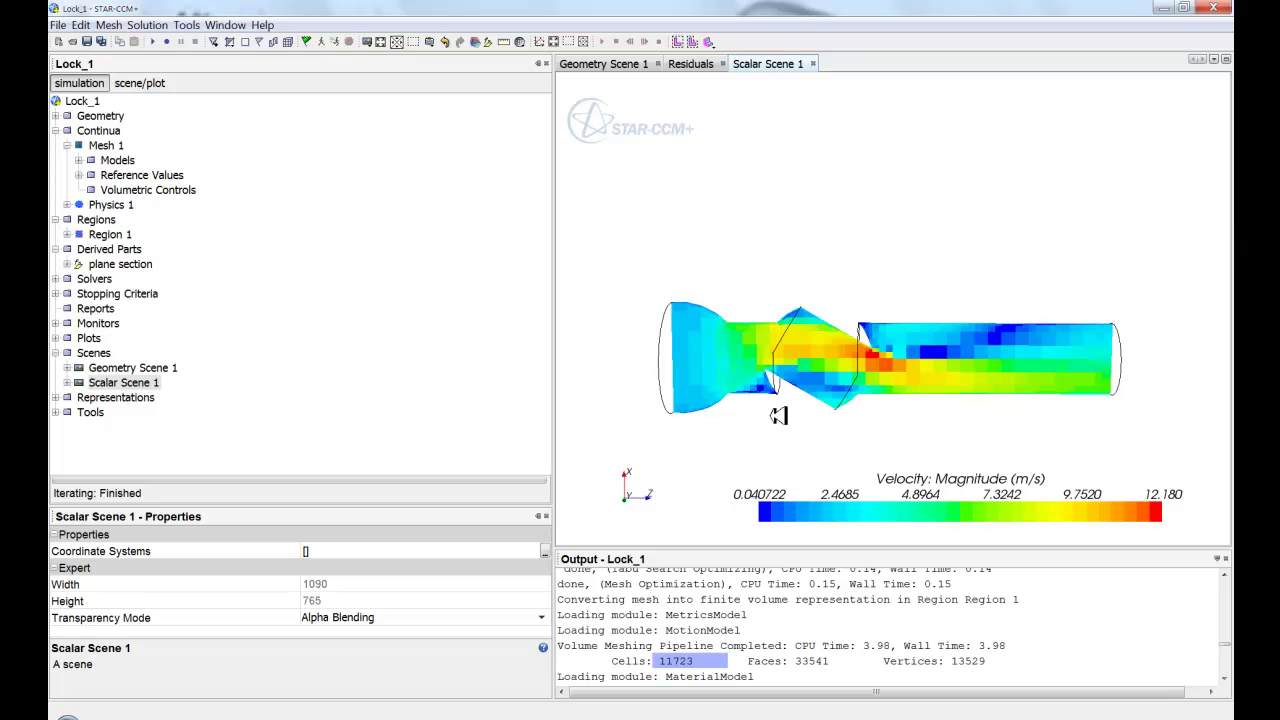
pyautogui.moveTo(778, 416); pyautogui.dragTo(780, 317, button='middle')
pyautogui.scroll(1, 887, 284)
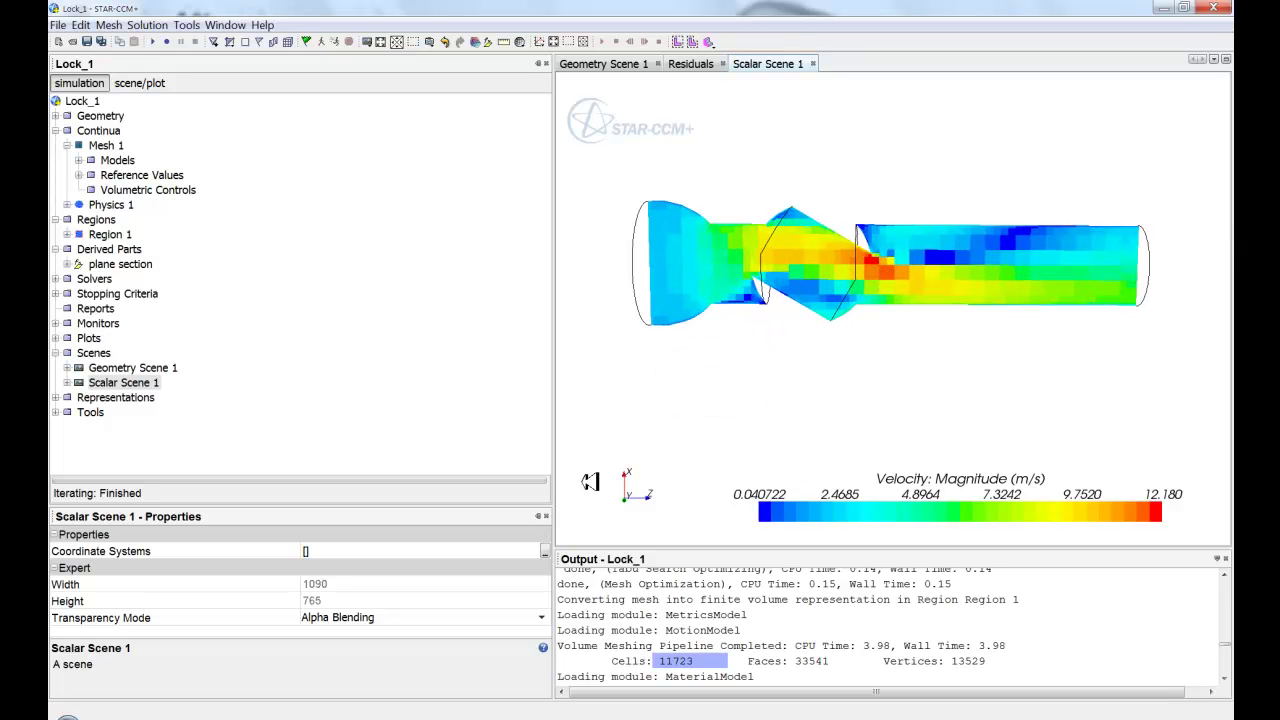